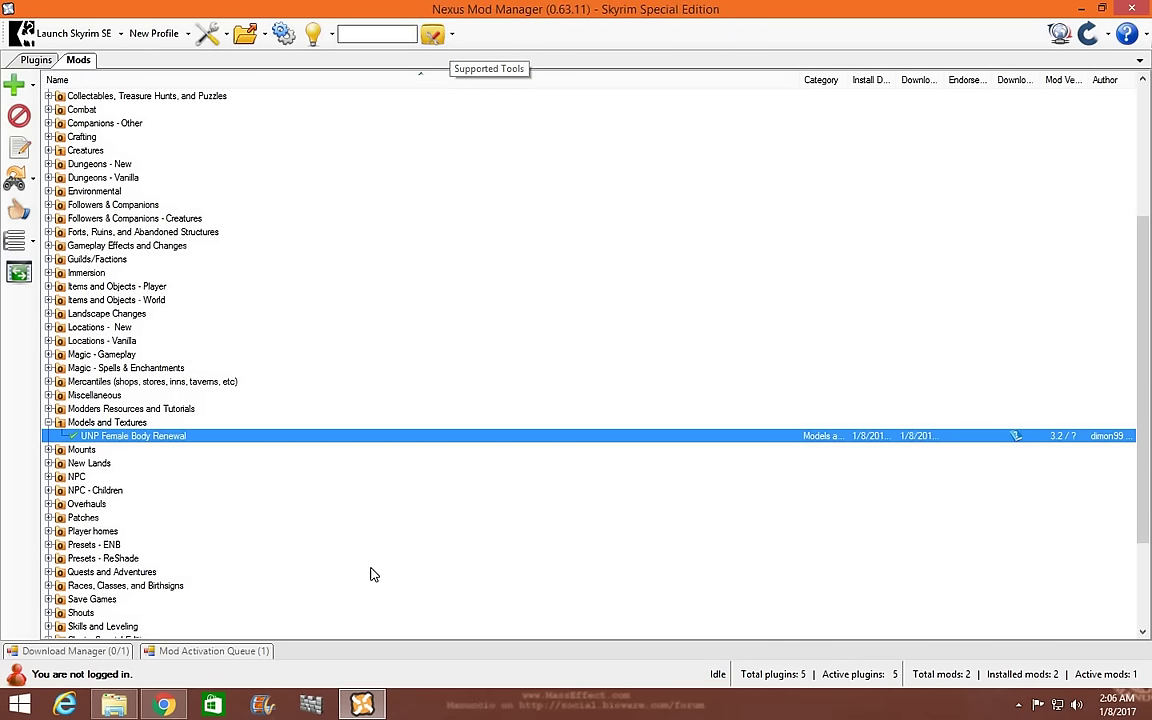
Switch to Chrome and review the BodySlide and Outfit Studio v4.2.1 download page for Skyrim Special Edition alongside the classic Skyrim page
click(365, 706)
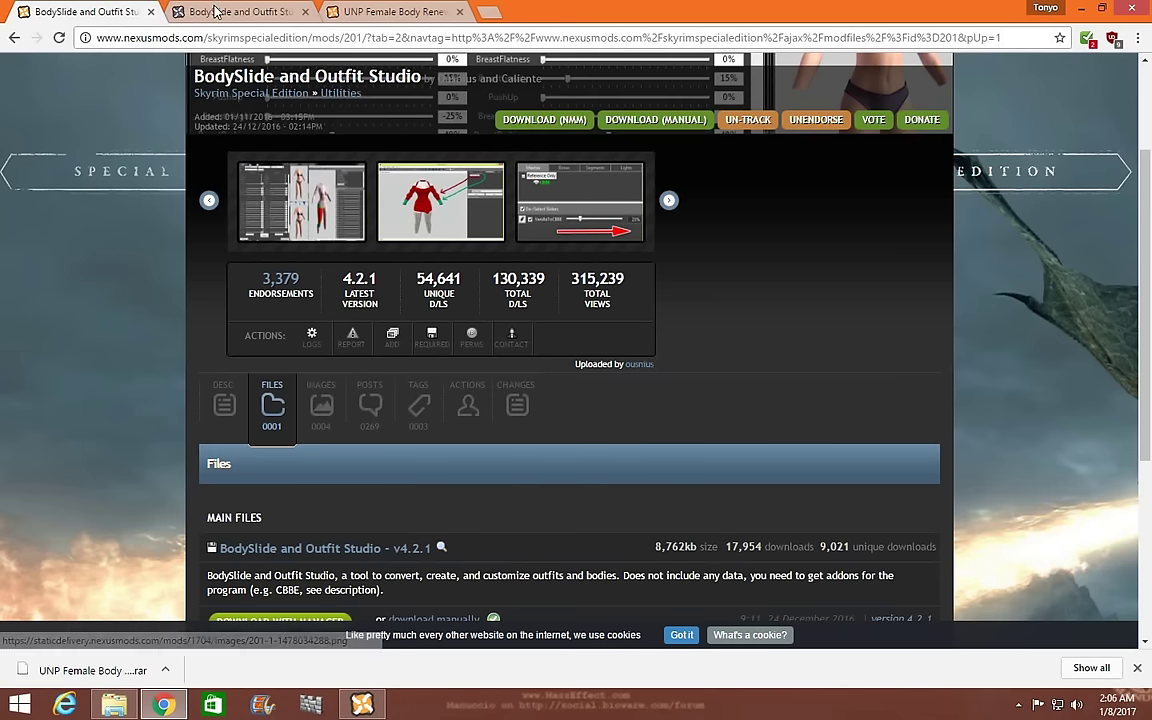
key(ctrl+Tab)
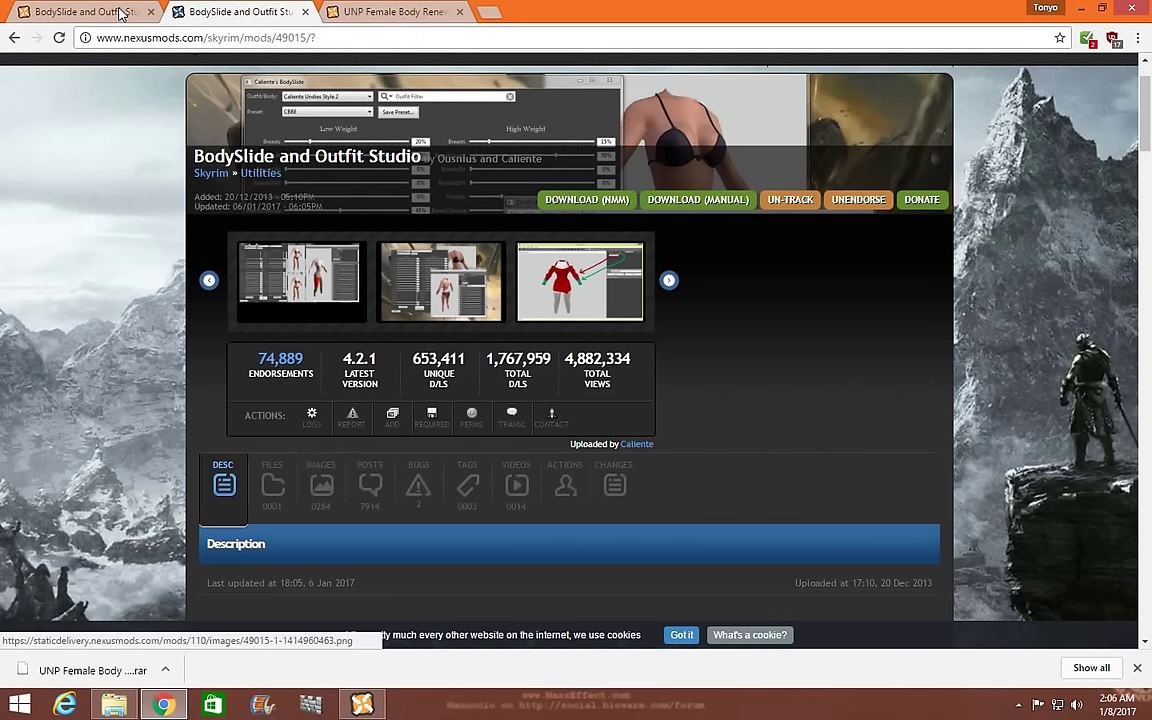
key(ctrl+shift+Tab)
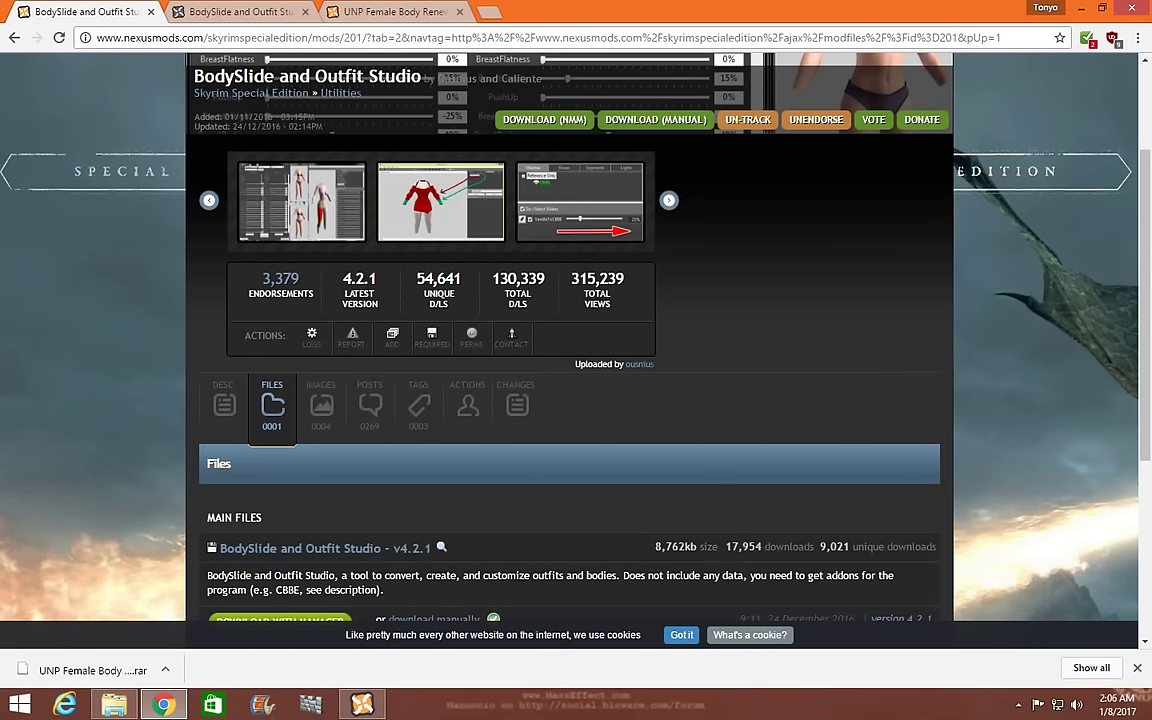
drag(437, 78, 537, 78)
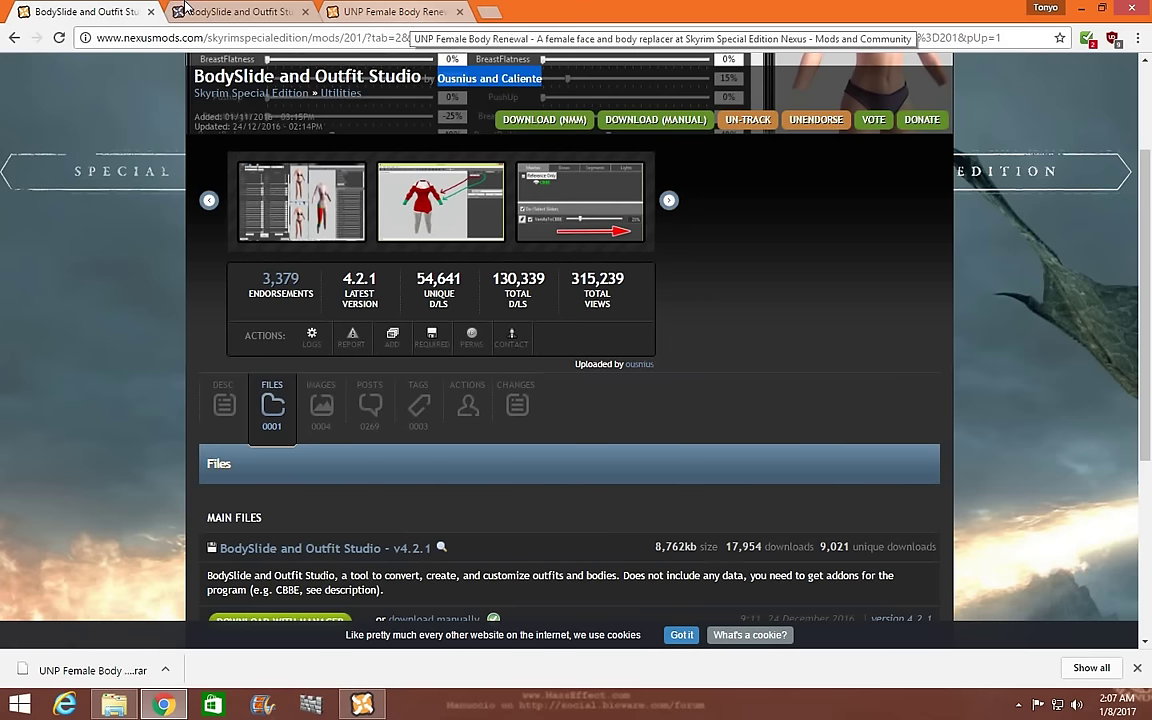
click(224, 18)
click(95, 11)
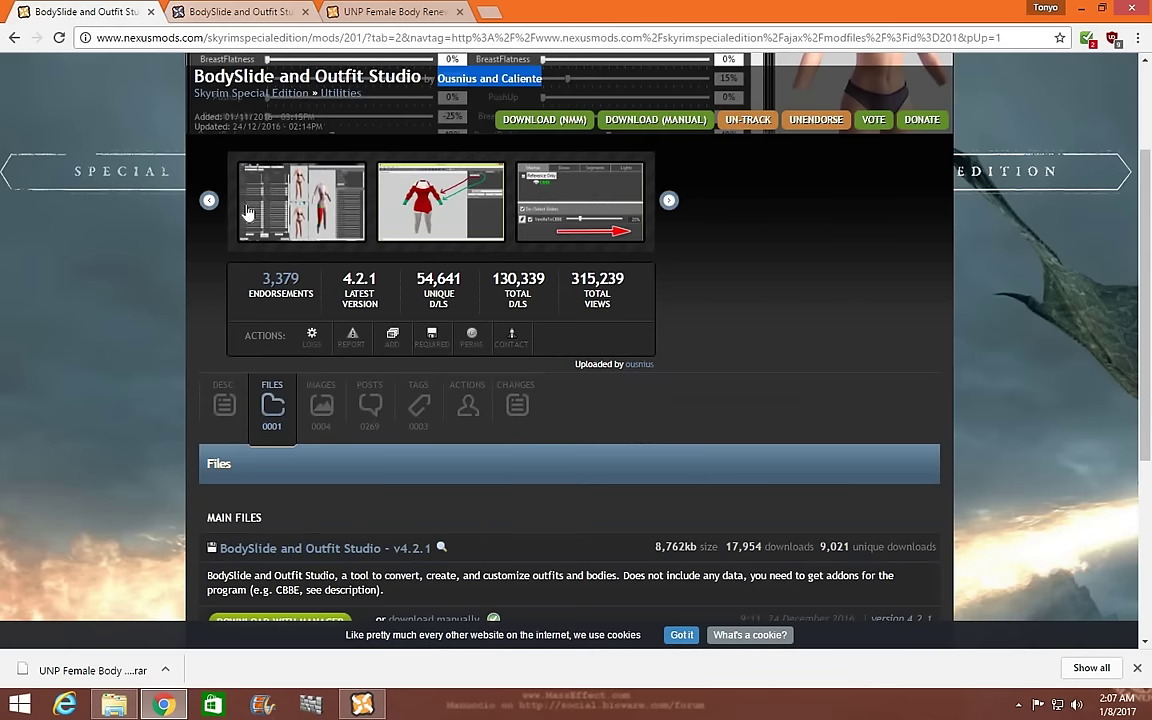
scroll(320, 500, down, 2)
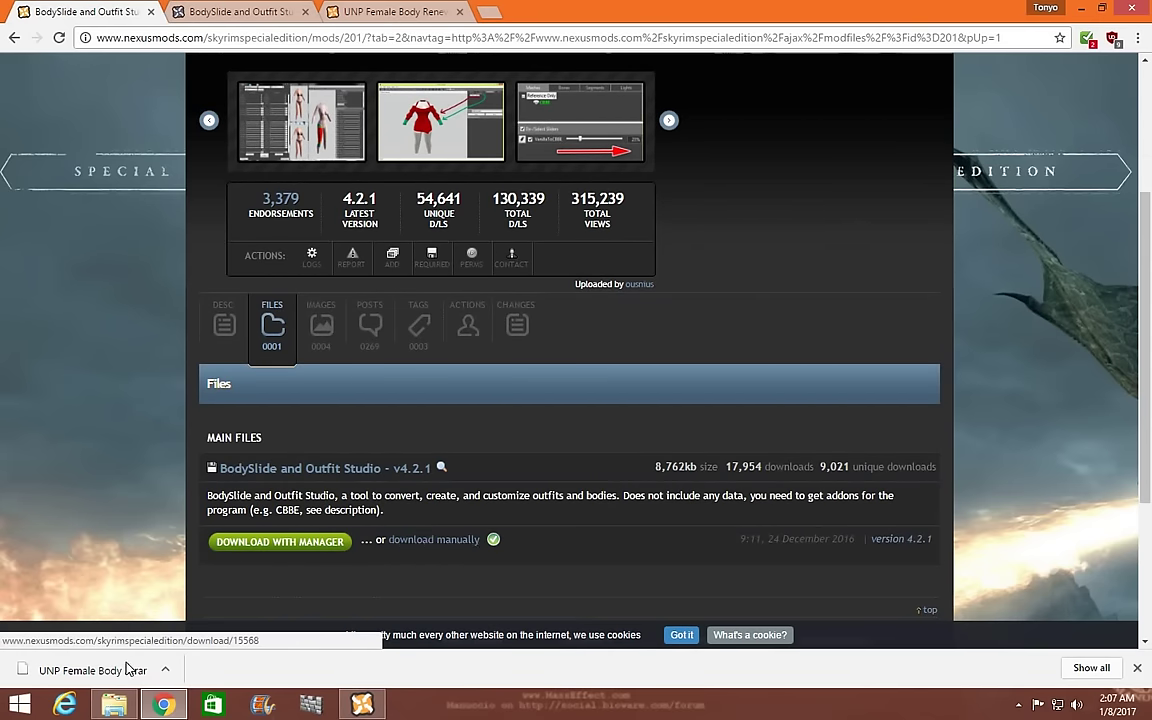
scroll(570, 450, down, 2)
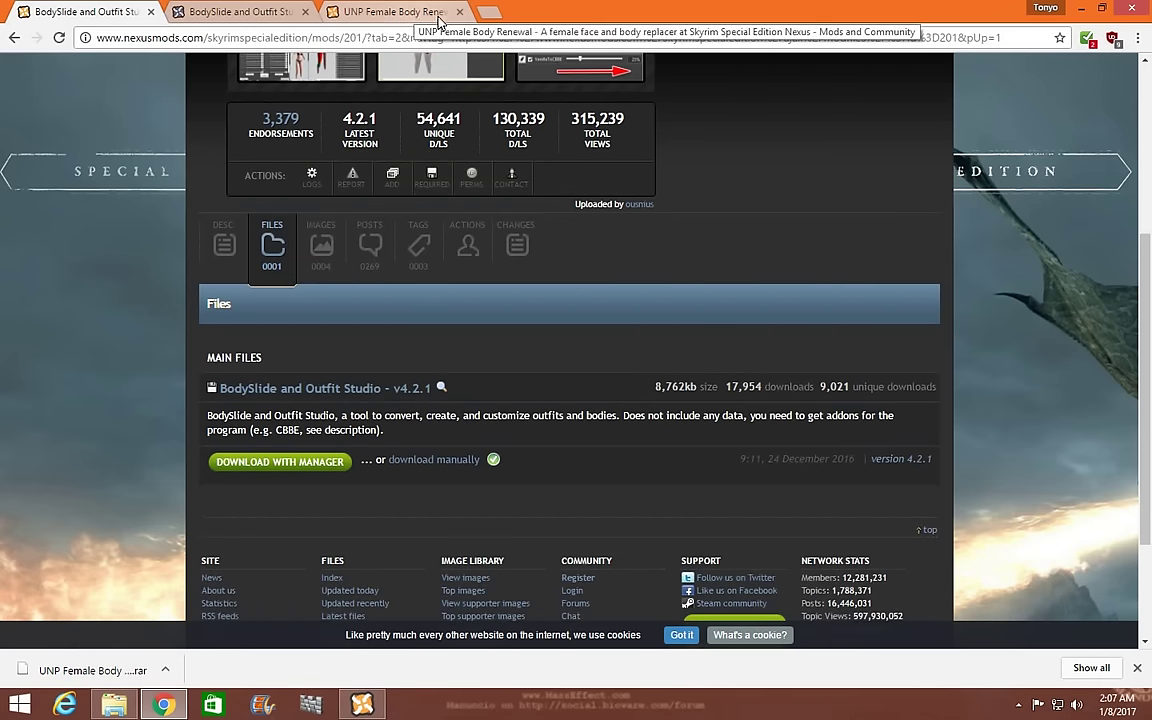
Minimize the browser and view the 7-Zip extraction options for the BodySlide and Outfit Studio archive in the Mod Tools folder
click(1085, 8)
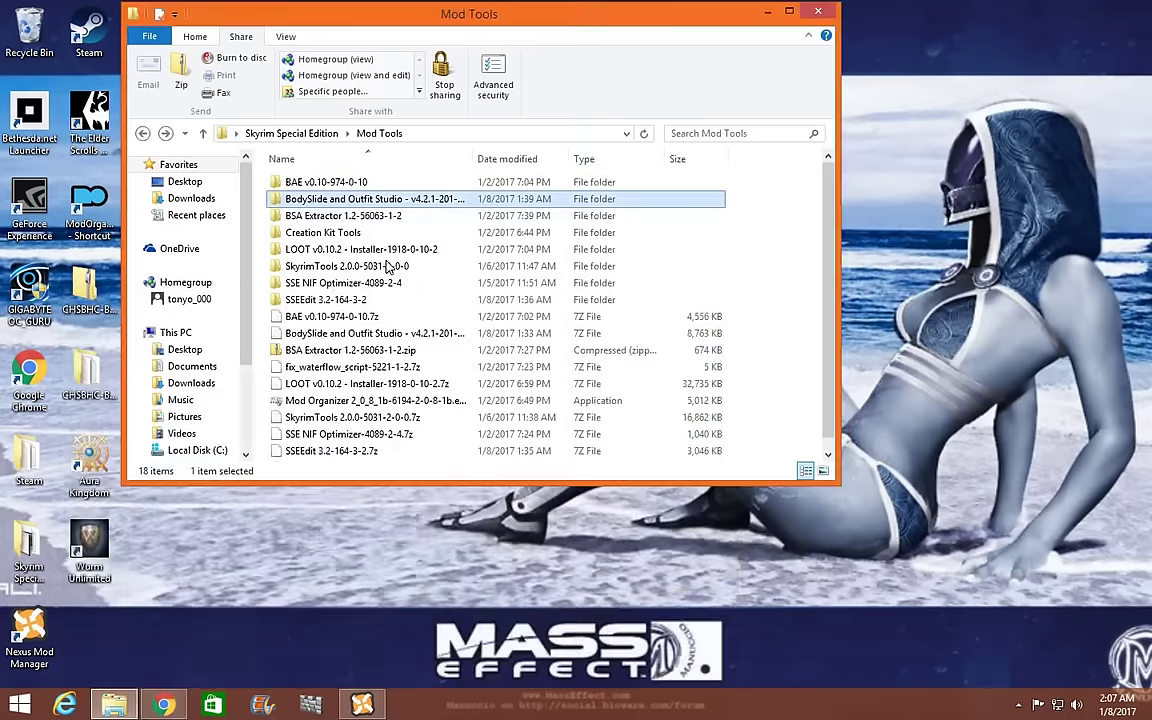
right_click(345, 340)
mouse_move(385, 363)
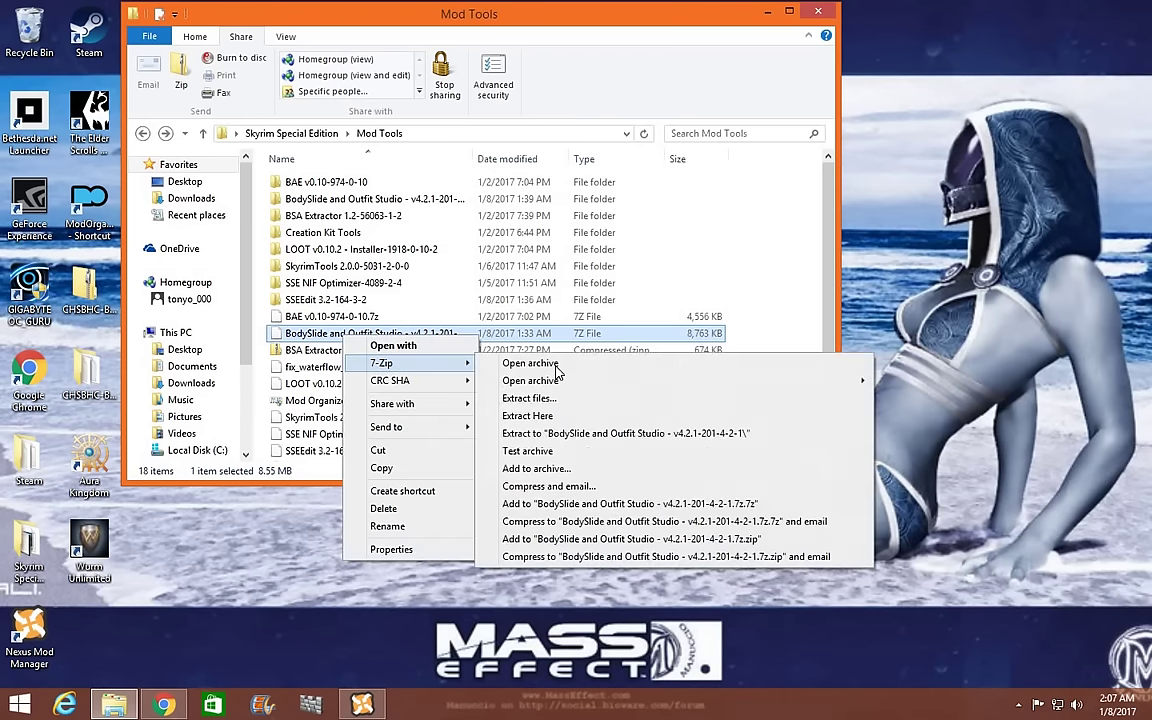
click(345, 235)
click(338, 200)
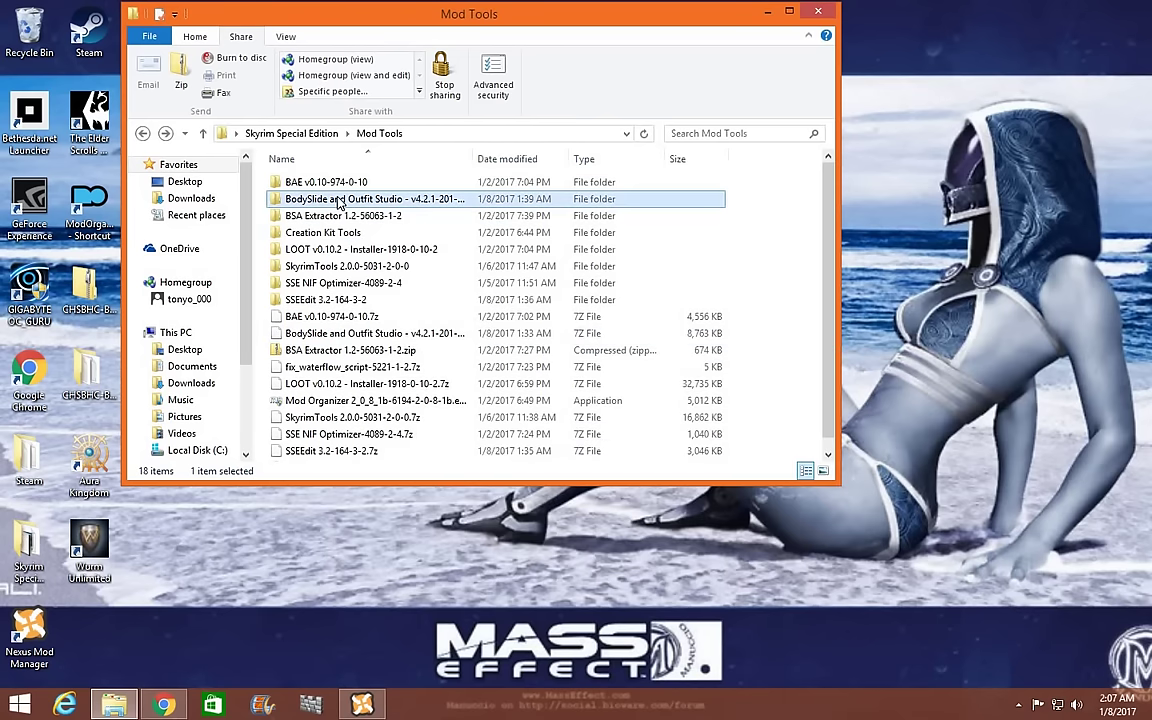
Open the BodySlide folder within CalienteTools in the extracted BodySlide and Outfit Studio folder
double_click(338, 200)
double_click(322, 182)
double_click(330, 183)
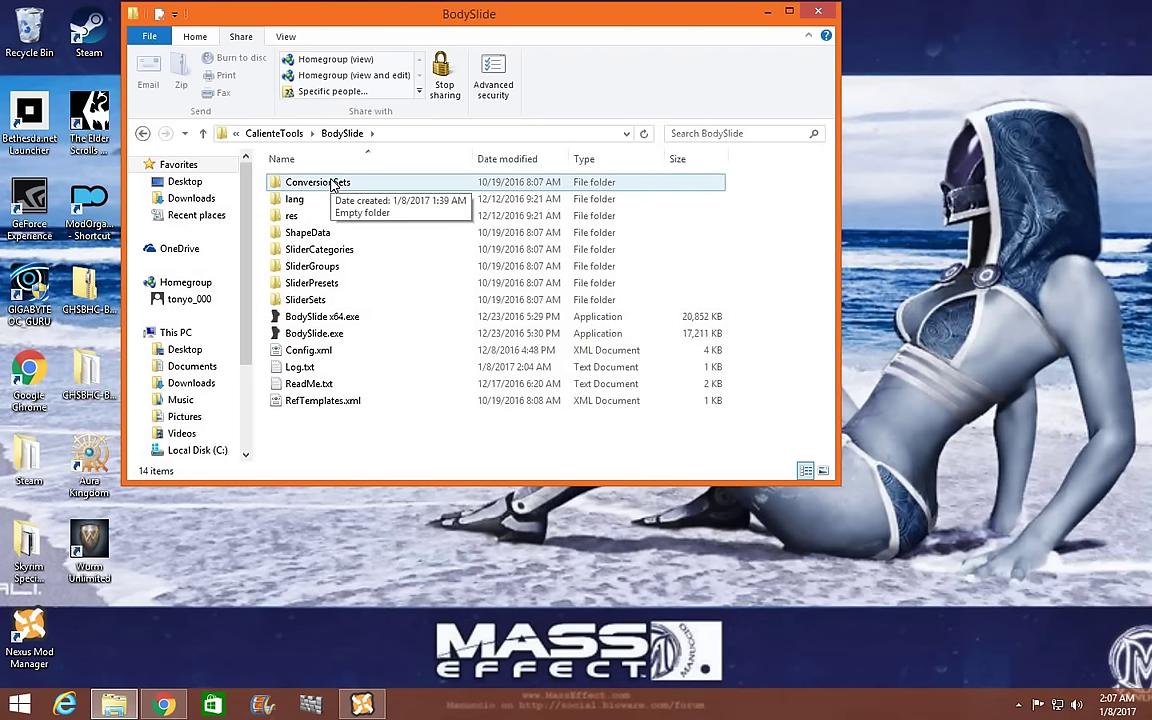
Check the contents of ConversionSets, ShapeData, SliderCategories, SliderGroups, SliderPresets and SliderSets, and return to the Mod Tools folder
double_click(335, 184)
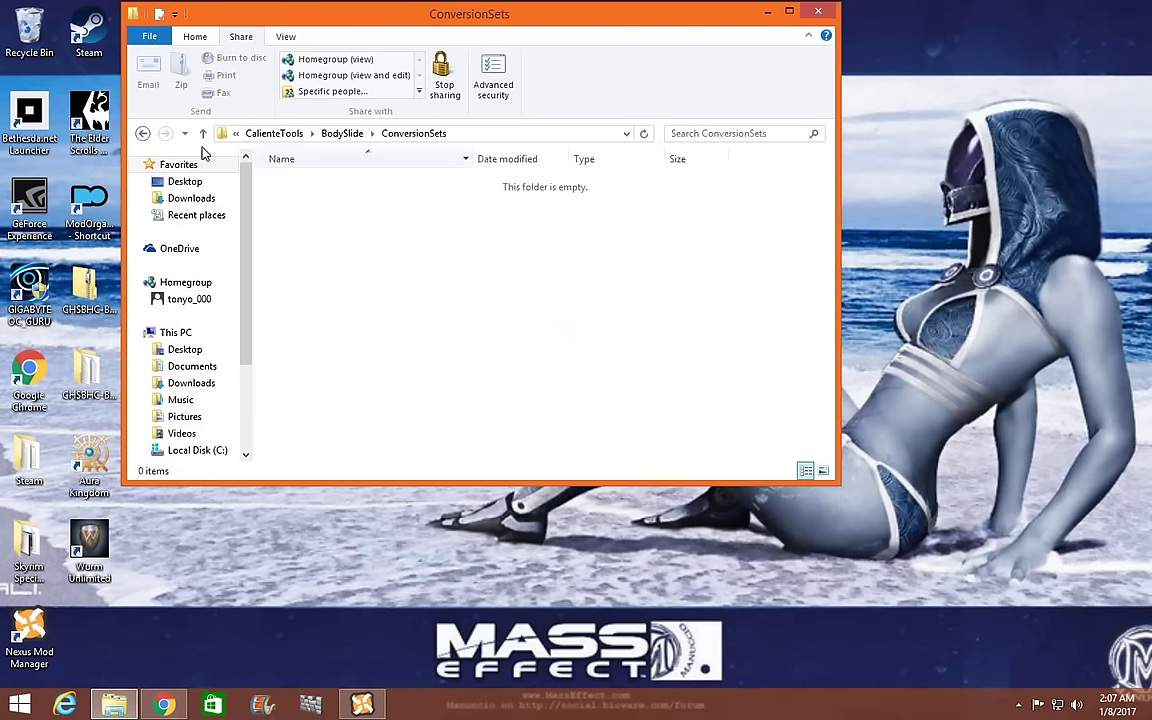
key(BackSpace)
double_click(307, 232)
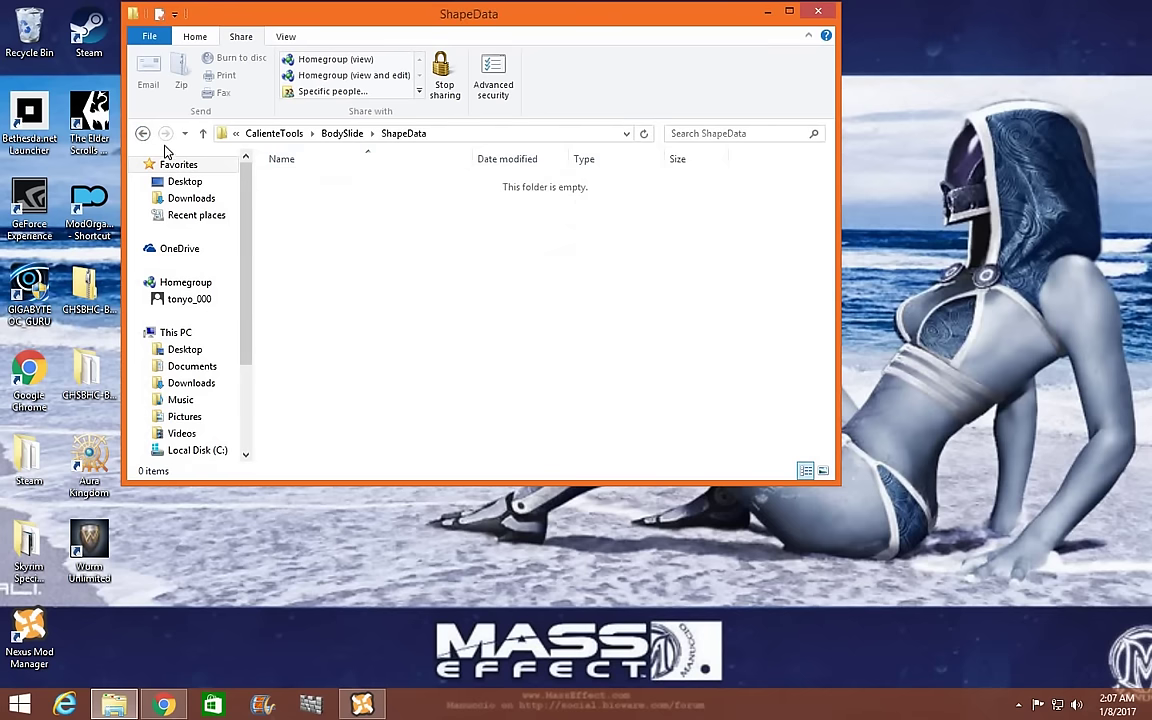
click(142, 133)
double_click(318, 249)
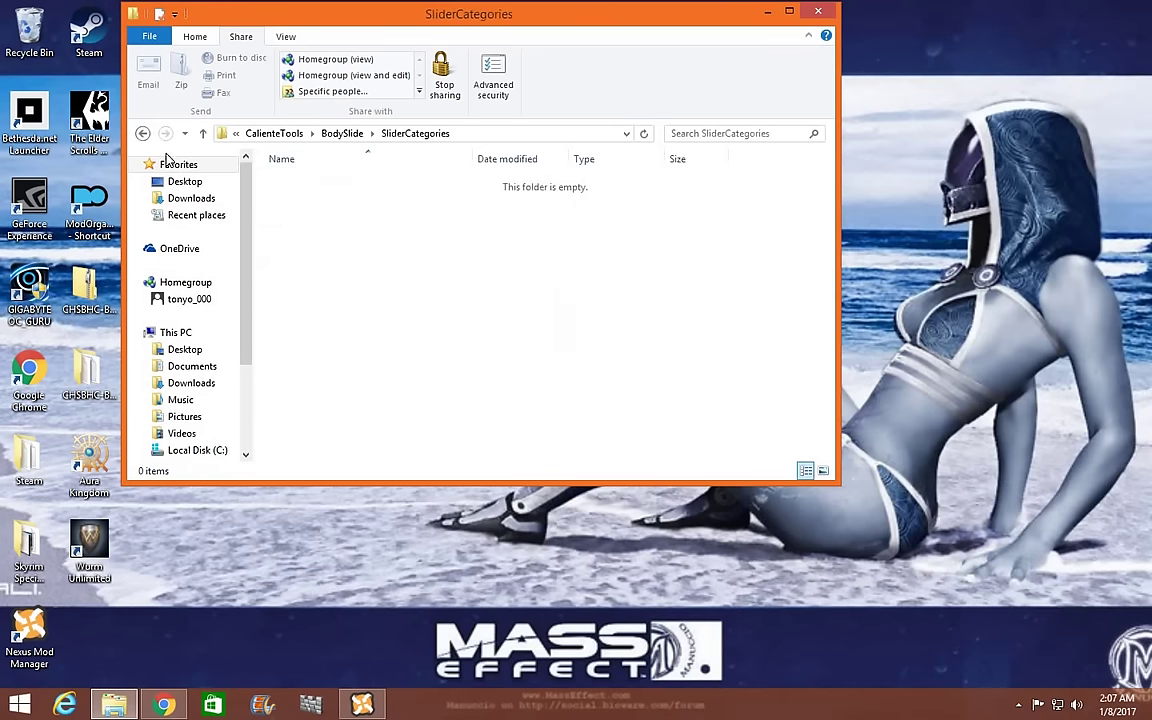
click(142, 133)
double_click(320, 267)
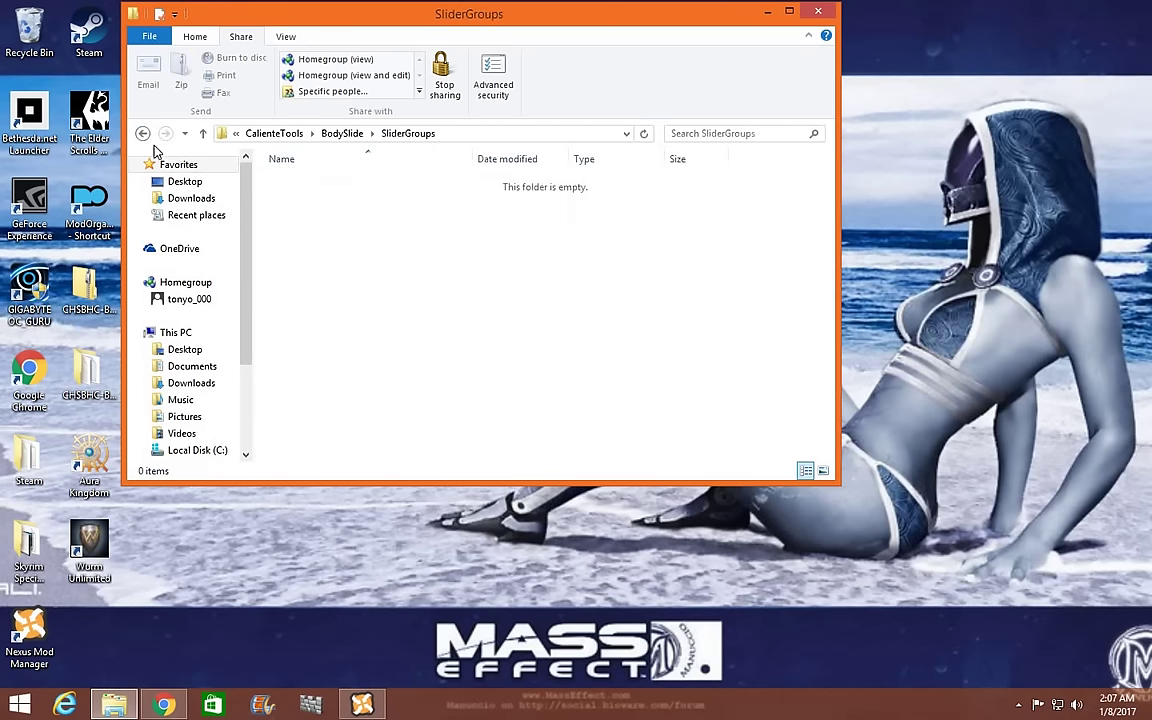
click(142, 133)
double_click(312, 283)
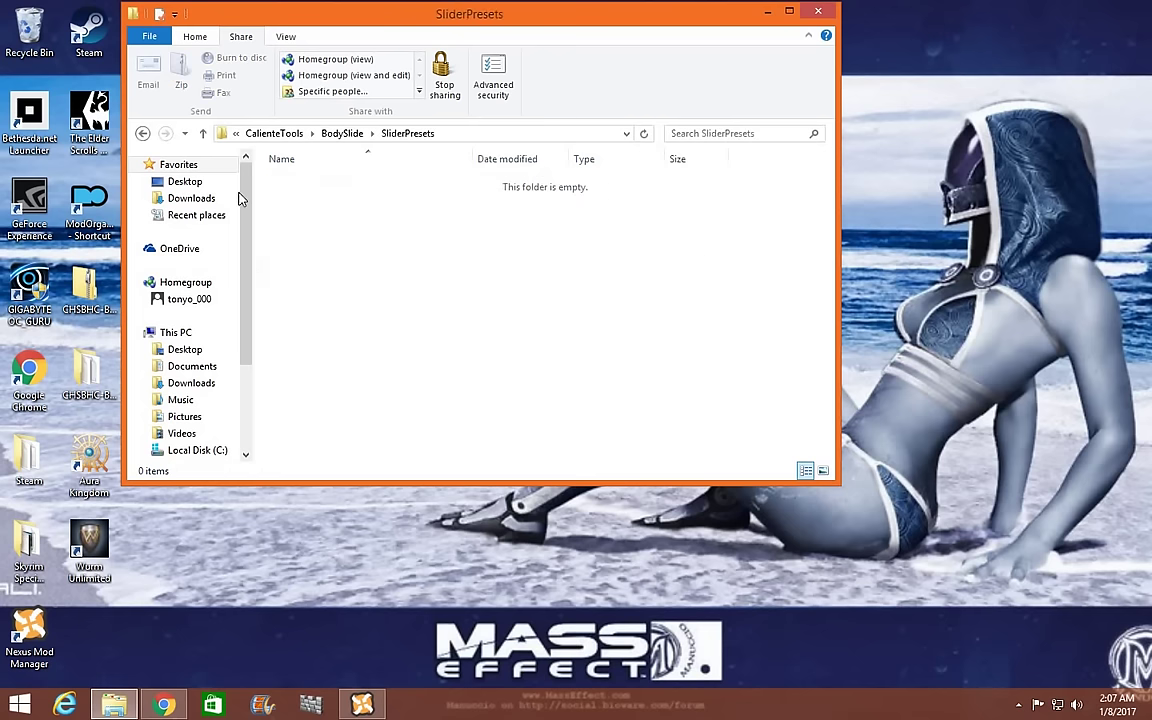
click(142, 133)
double_click(312, 300)
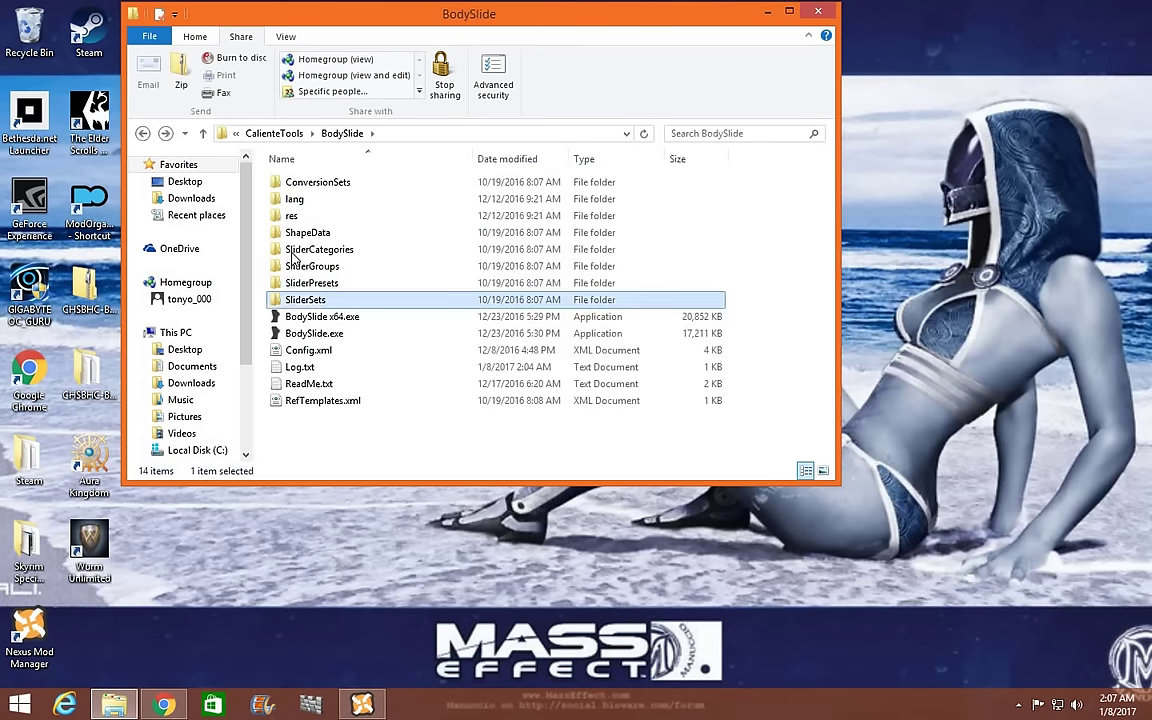
click(143, 134)
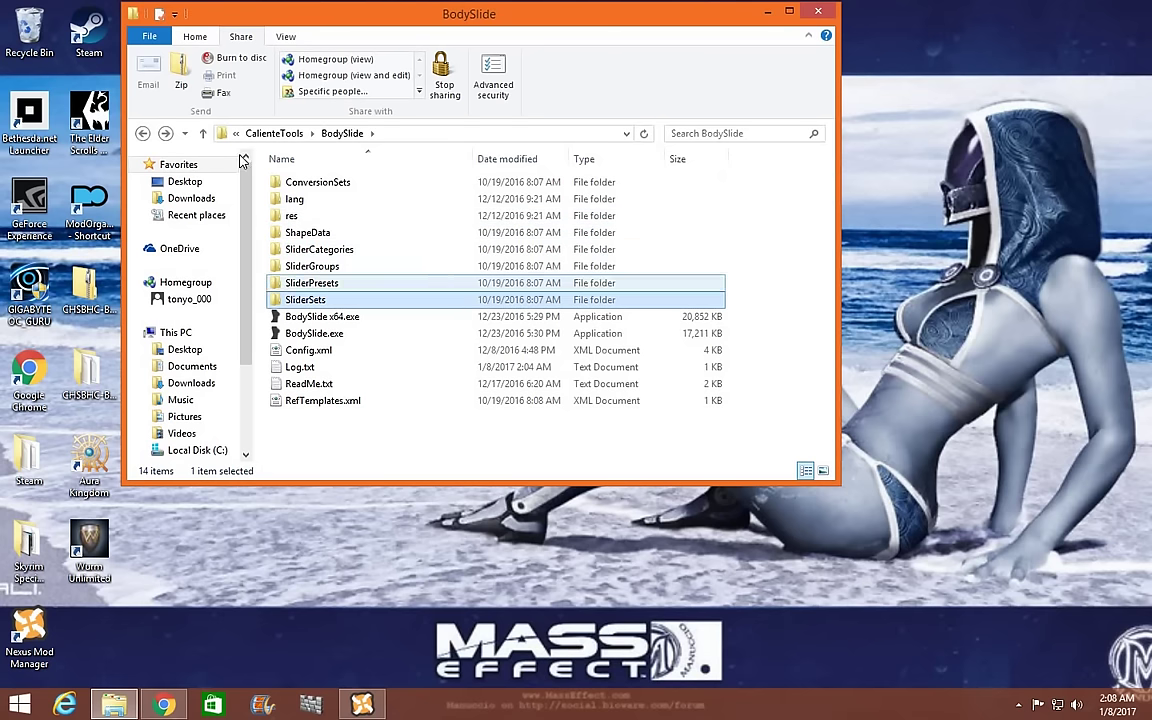
click(142, 134)
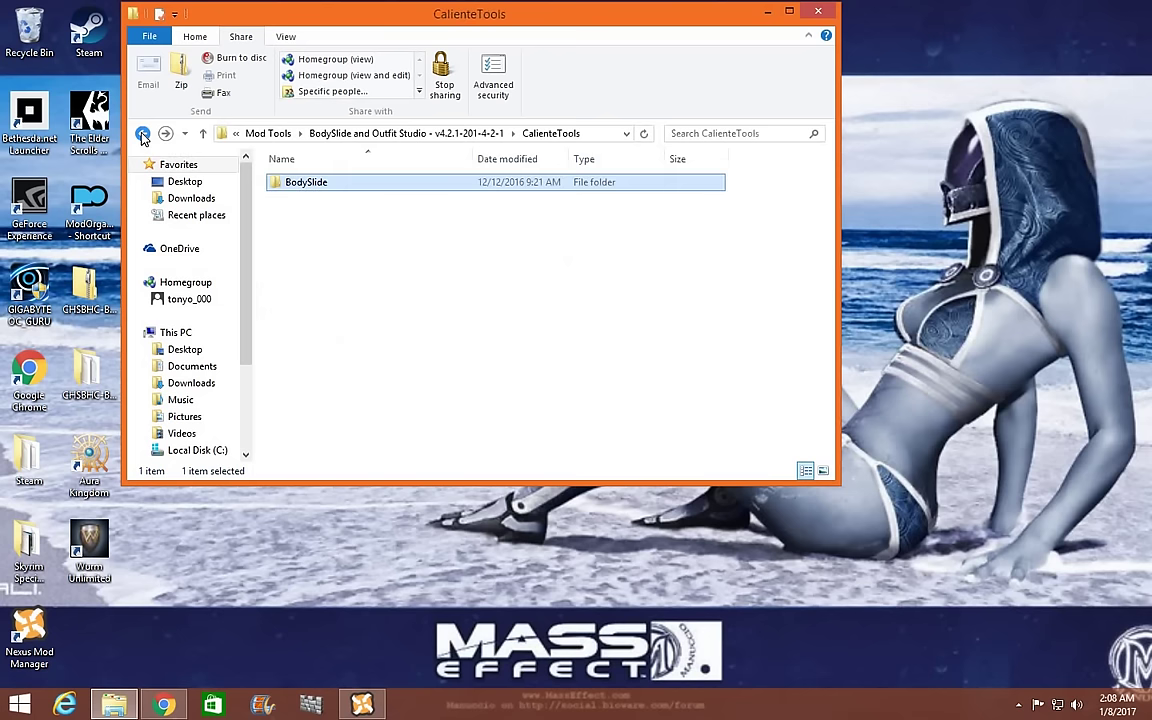
click(142, 134)
click(142, 134)
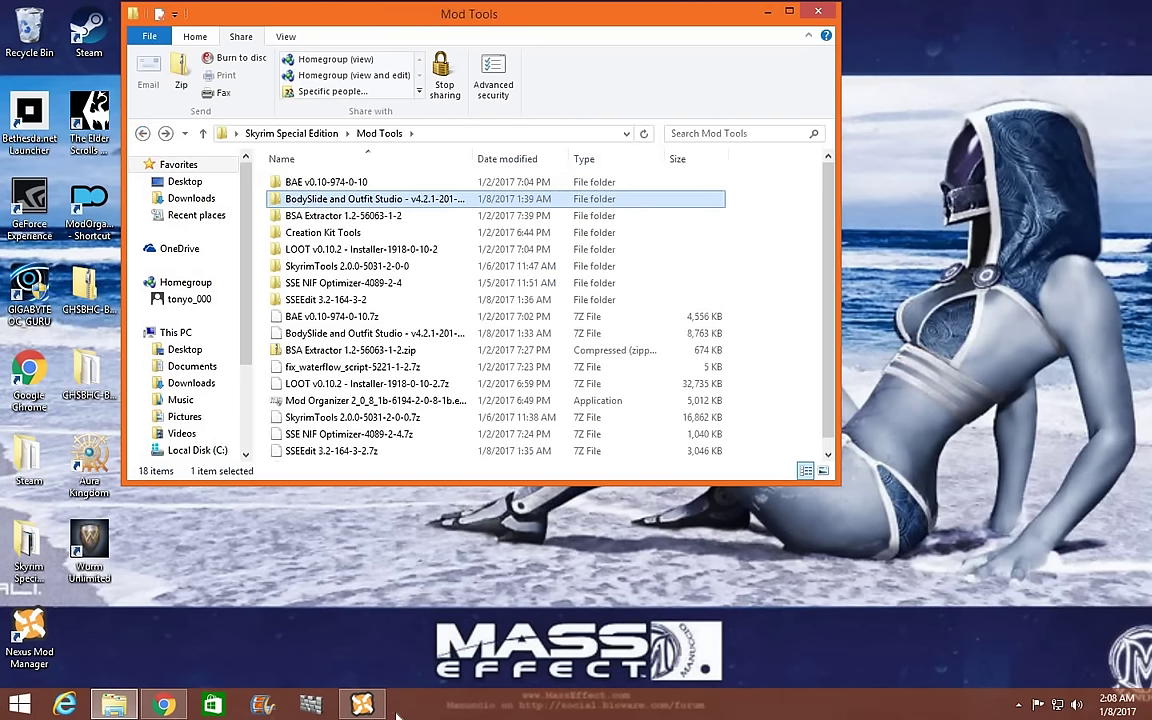
Switch to Nexus Mod Manager, launch BodySlide from its supported tools and choose Skyrim Special Edition as the target game
click(362, 705)
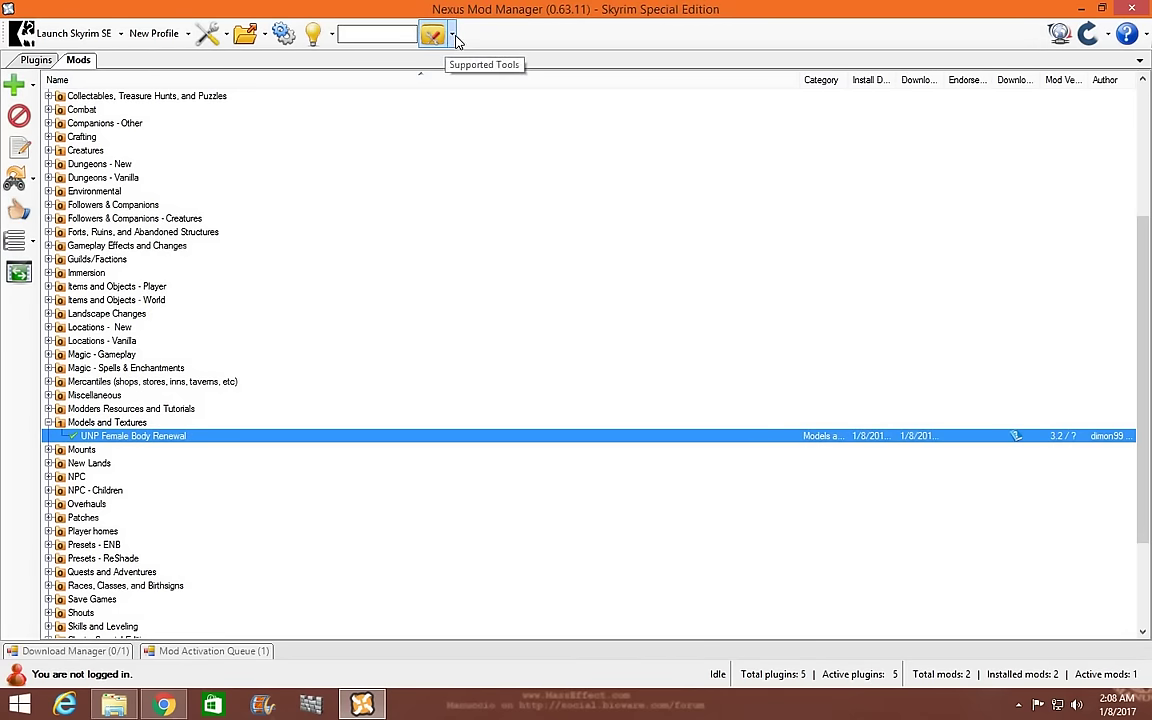
click(453, 36)
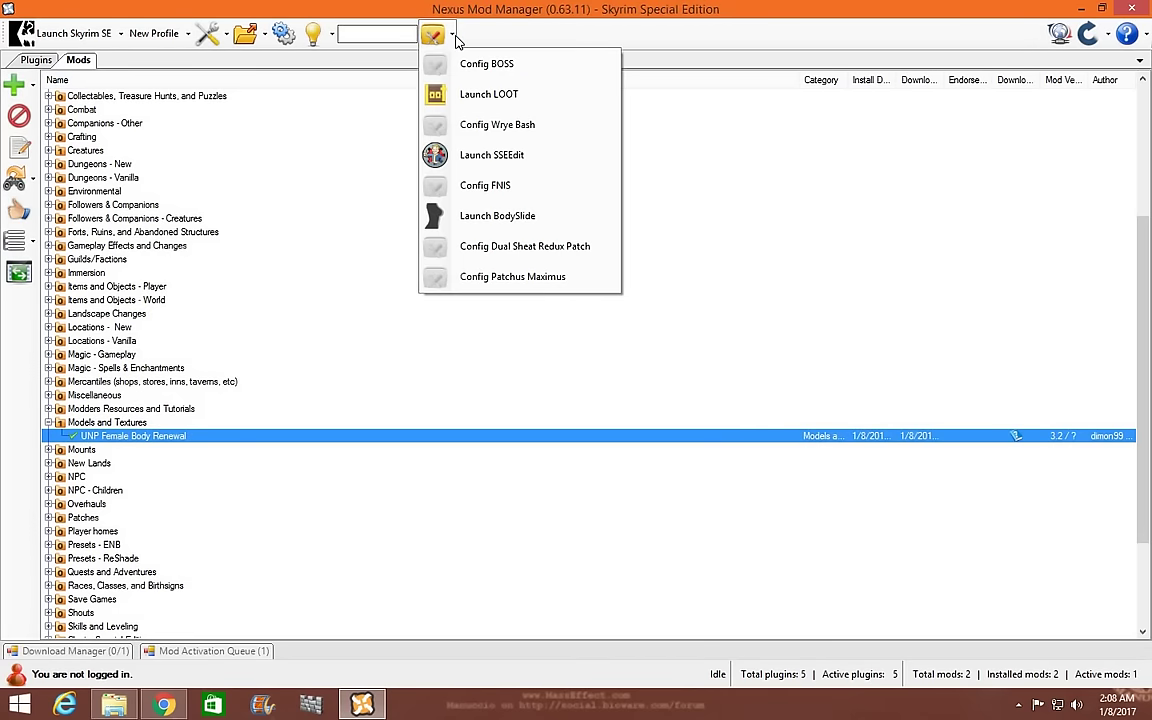
click(441, 218)
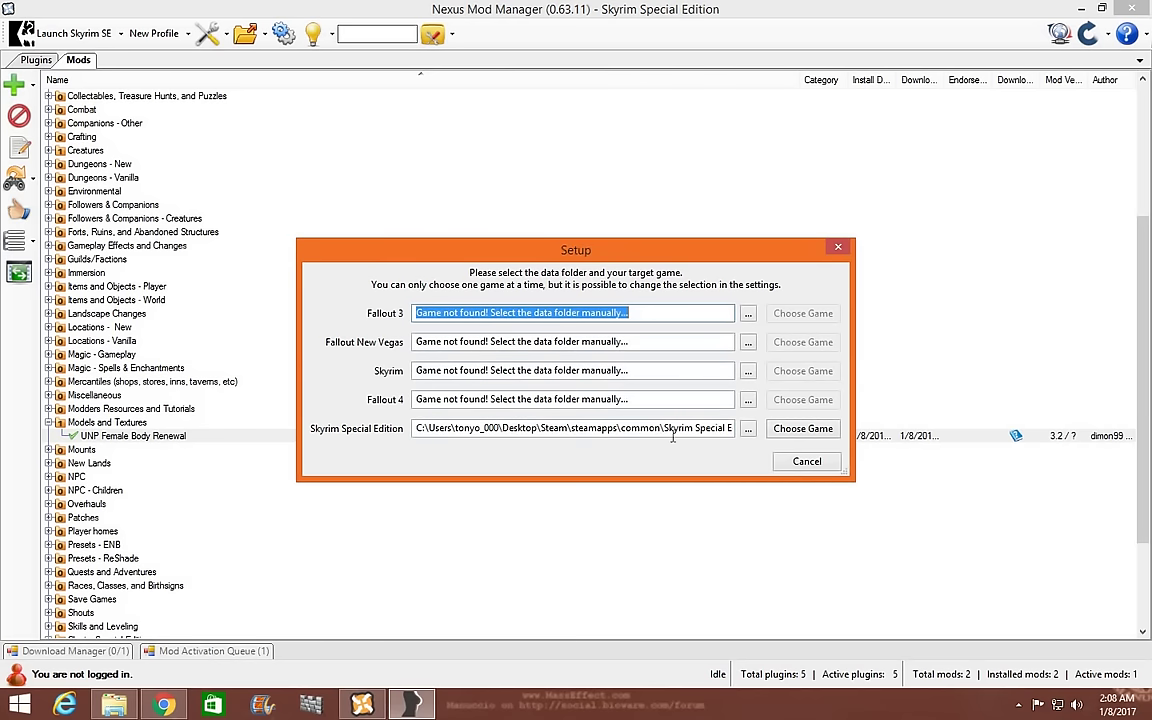
click(801, 430)
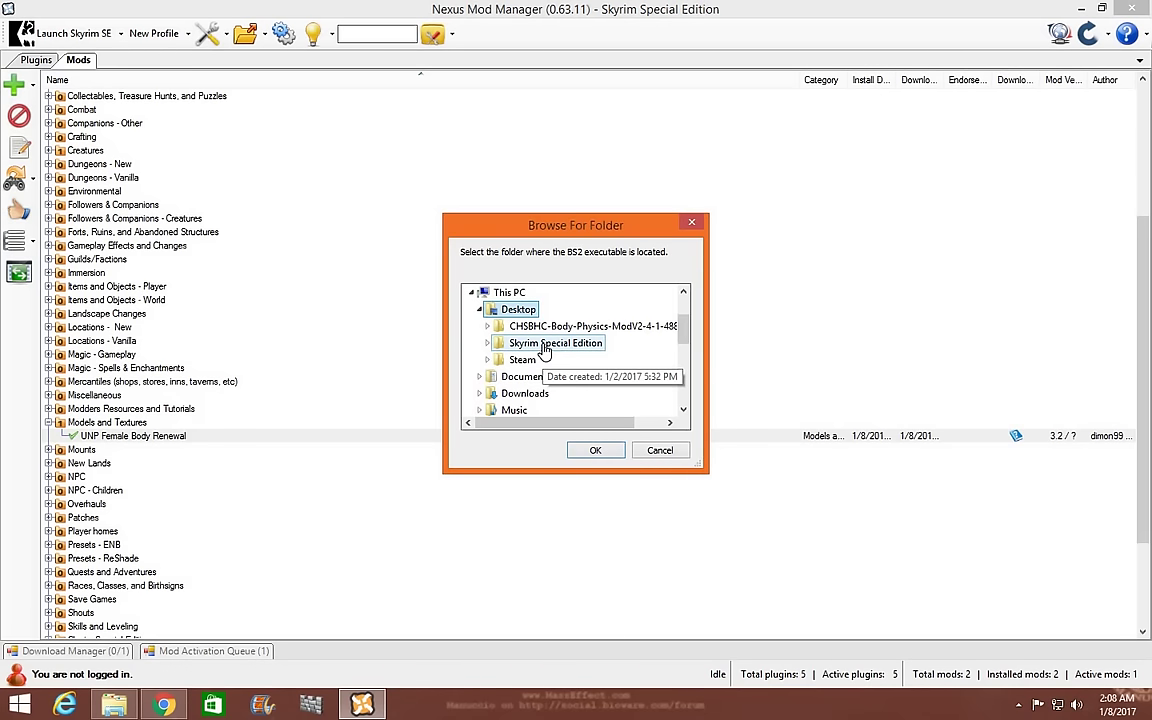
Set the BS2 executable location to the BodySlide folder within CalienteTools in Mod Tools' BodySlide and Outfit Studio folder
double_click(545, 346)
double_click(545, 378)
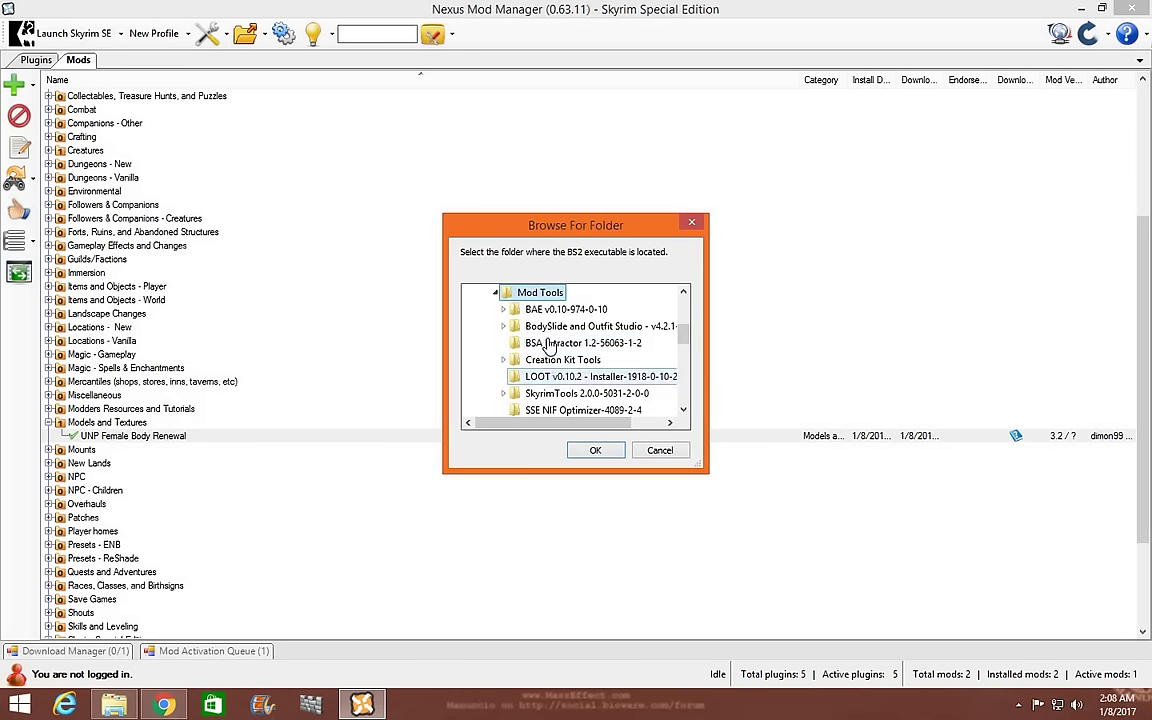
double_click(545, 335)
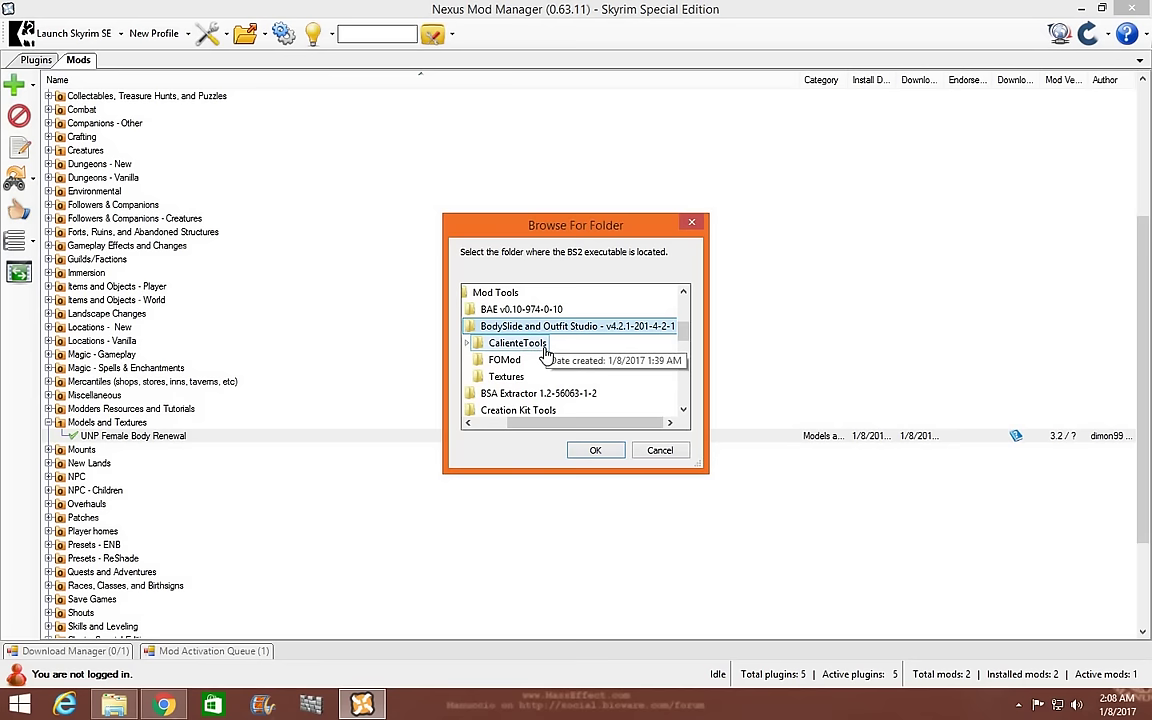
double_click(545, 345)
double_click(540, 410)
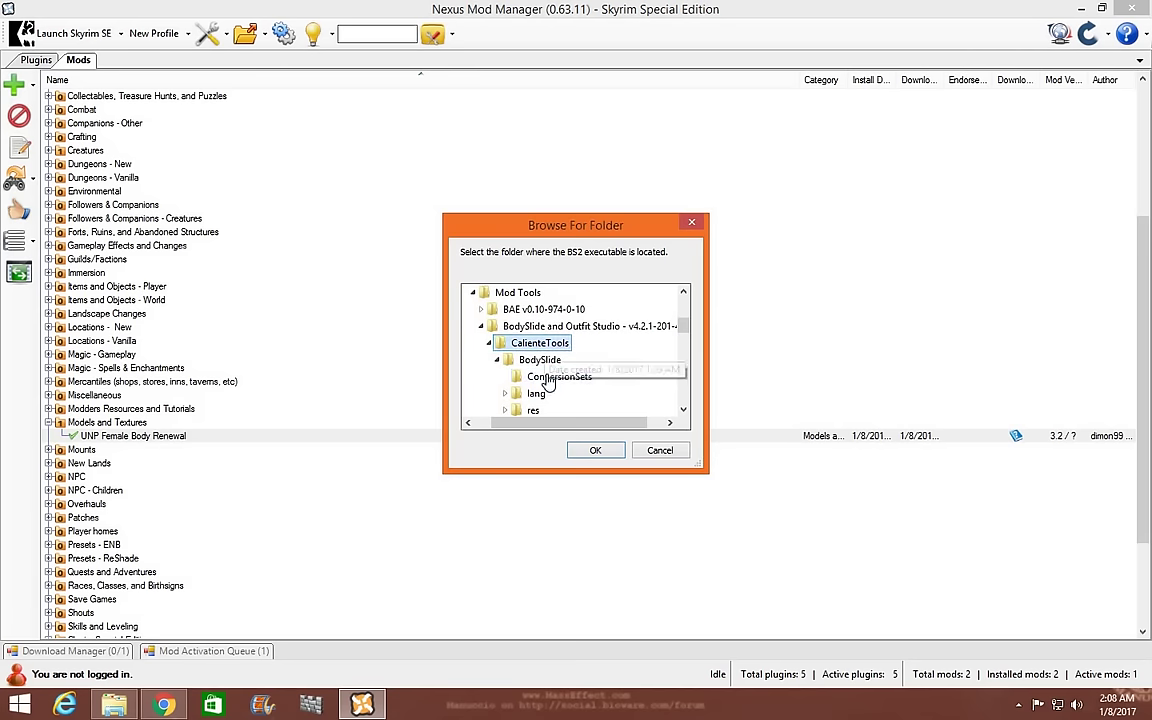
click(592, 450)
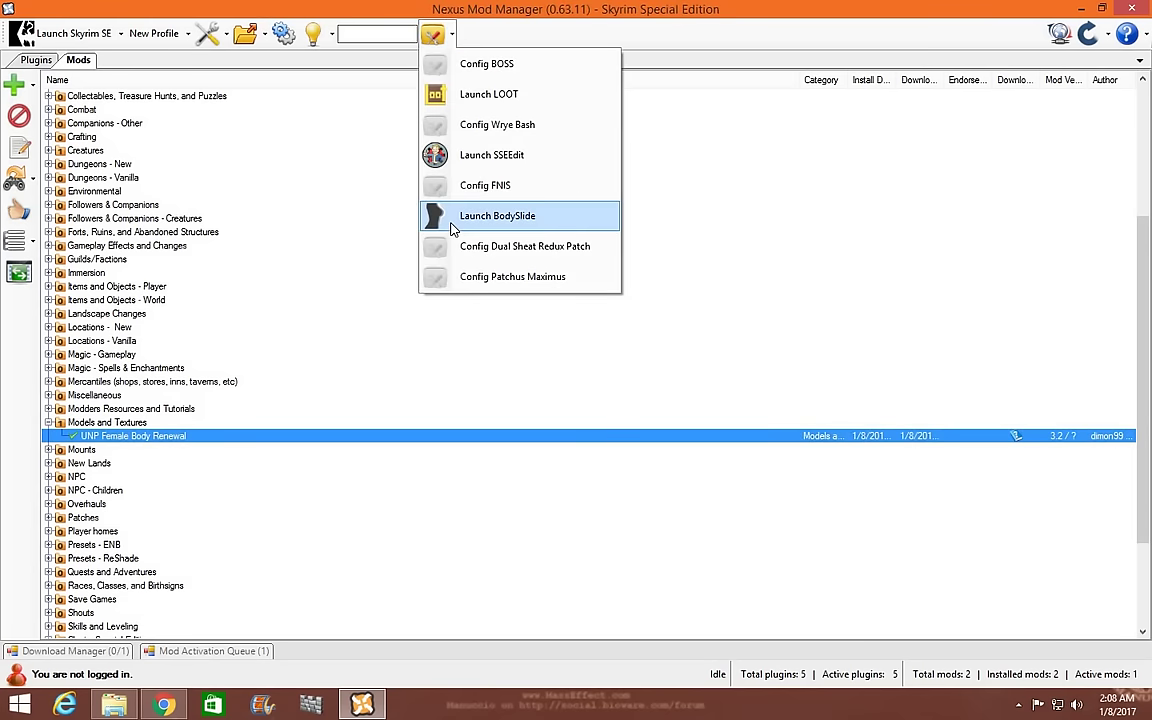
Launch BodySlide from the mod manager, check its Outfit/Body and Preset lists, and close it
click(446, 224)
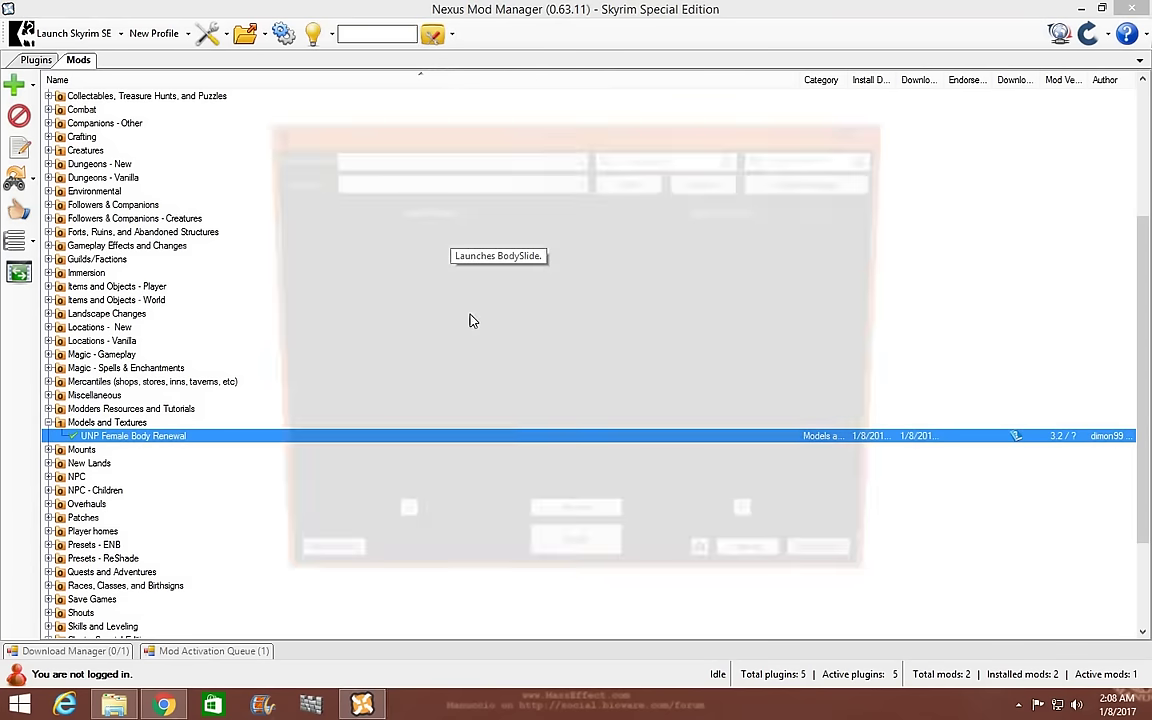
click(527, 157)
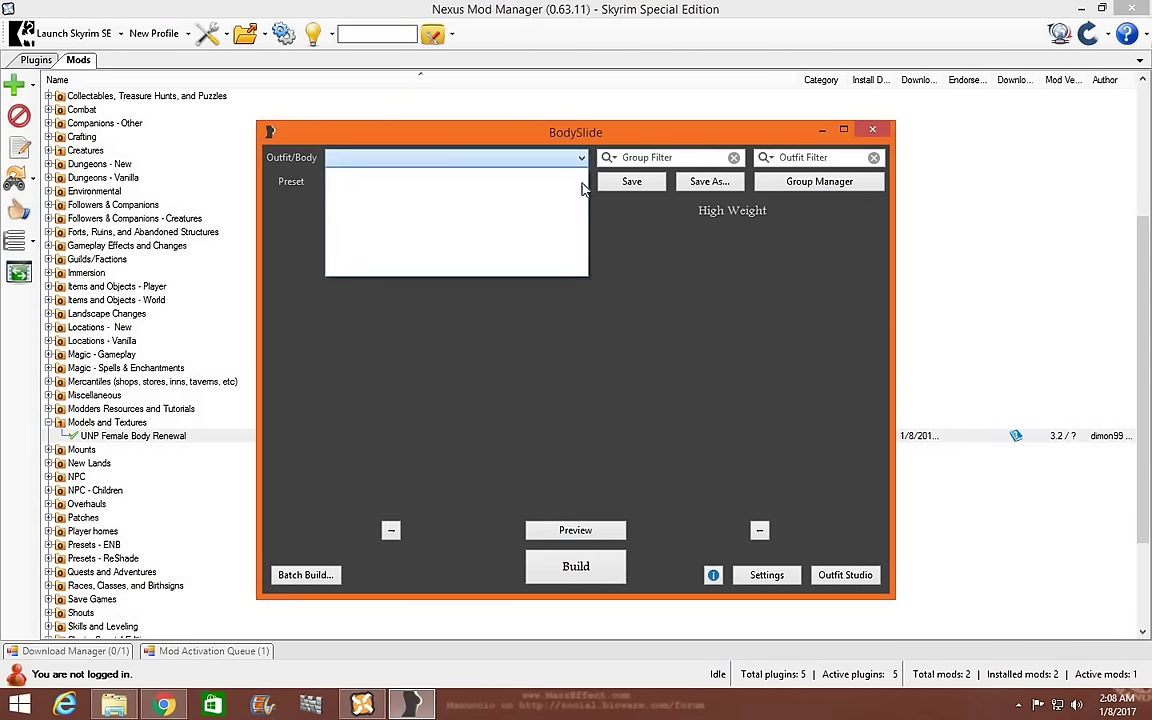
click(560, 181)
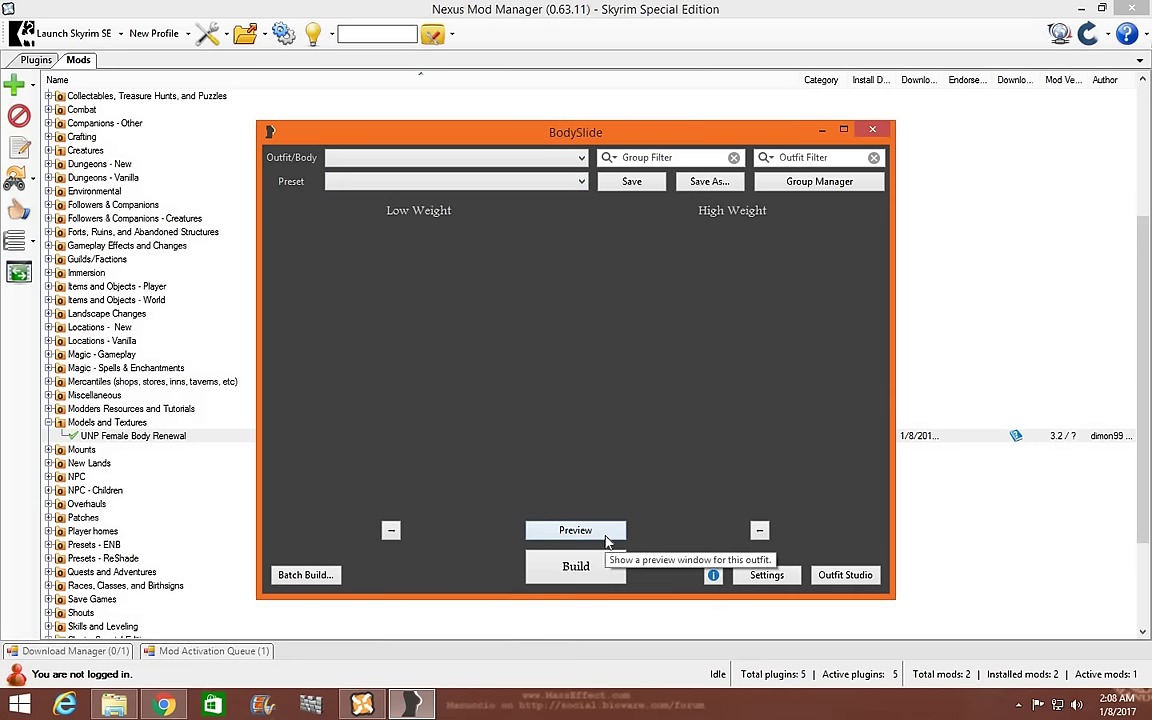
click(872, 131)
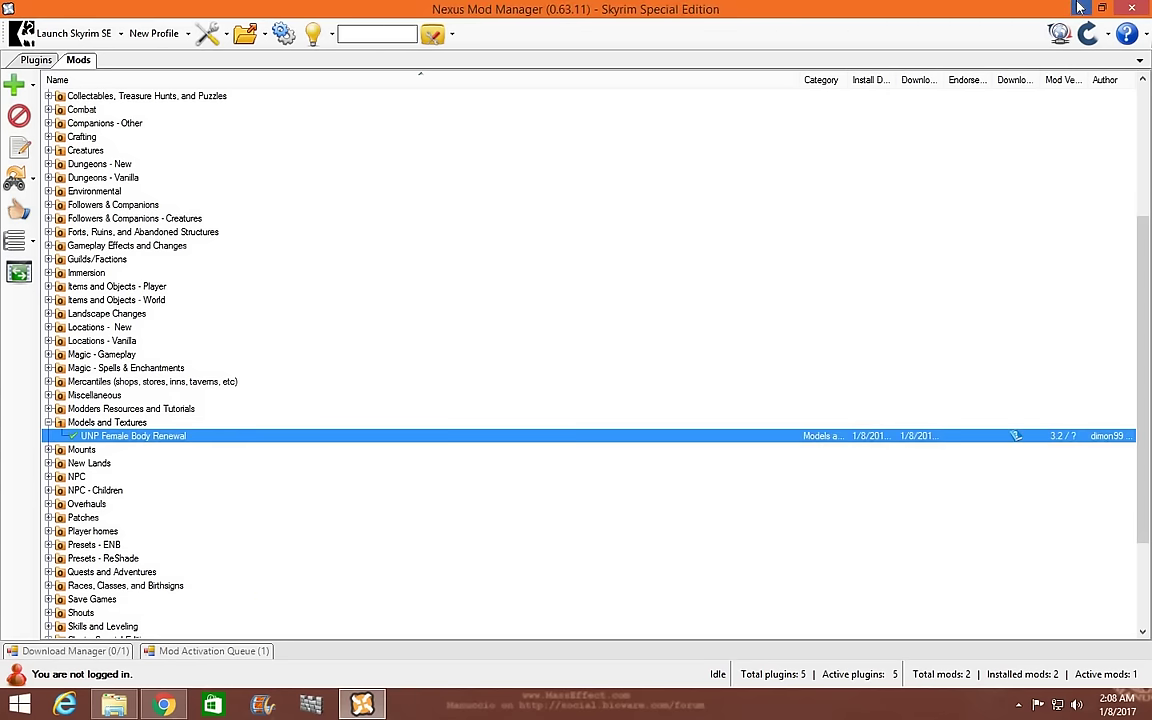
Minimize the mod manager and open the Skyrim Special Edition folder in a second File Explorer window
click(1080, 8)
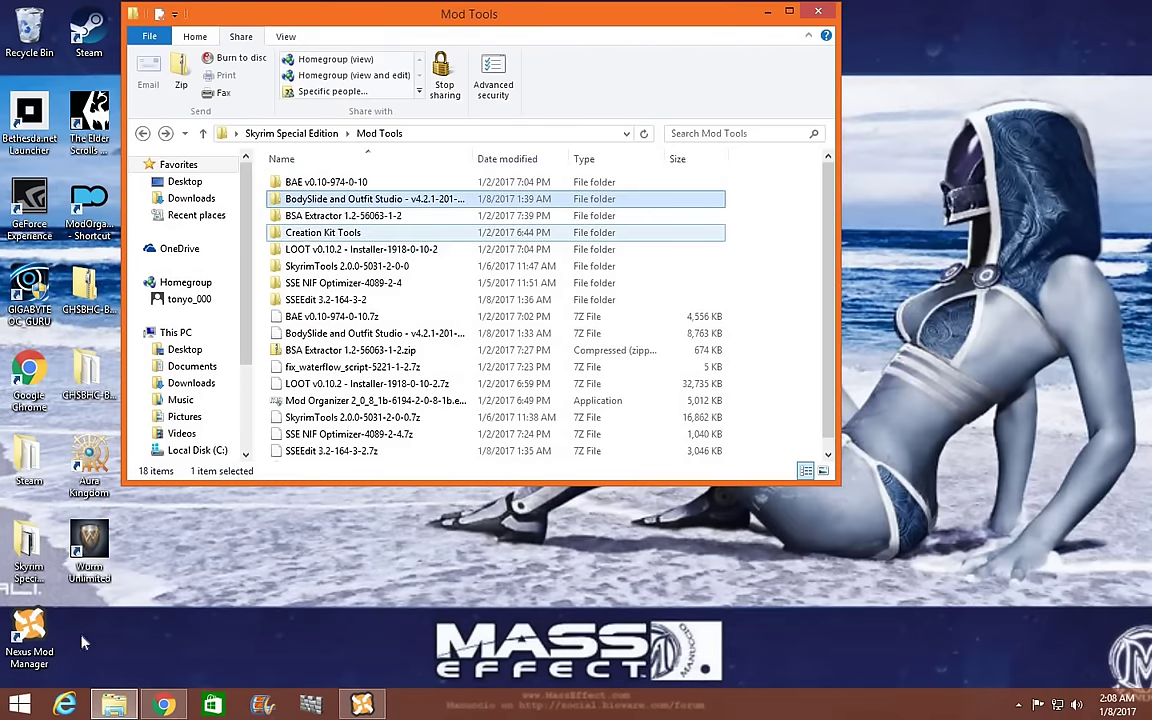
right_click(113, 705)
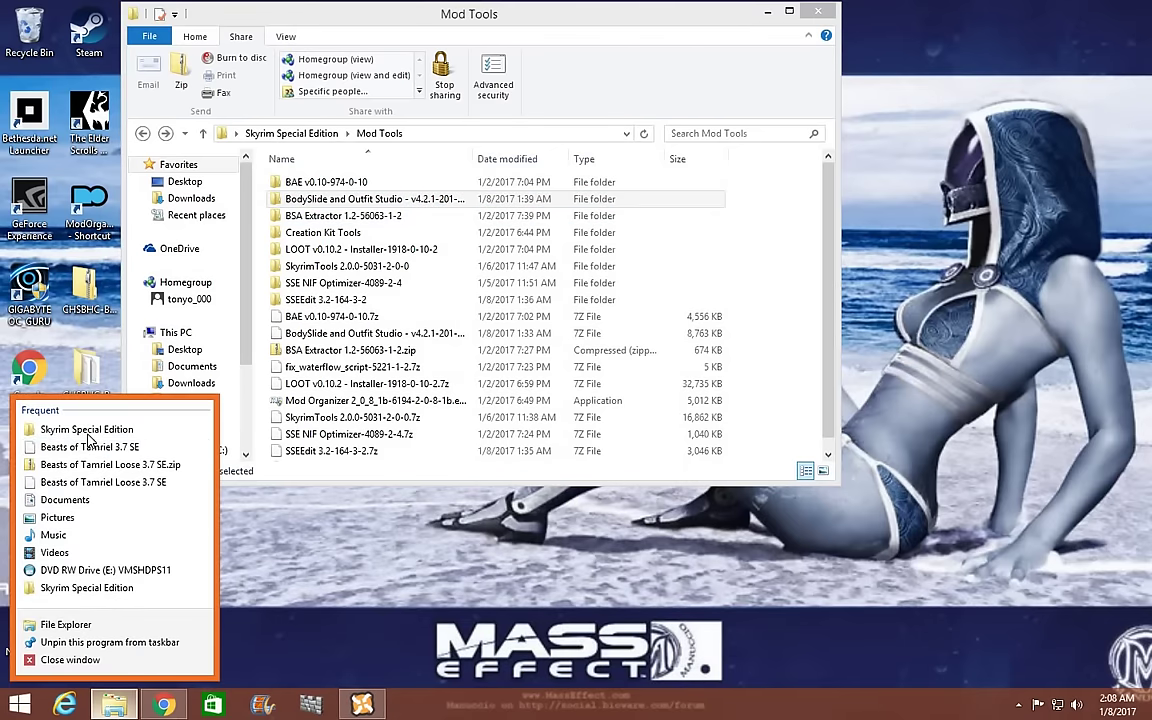
click(86, 429)
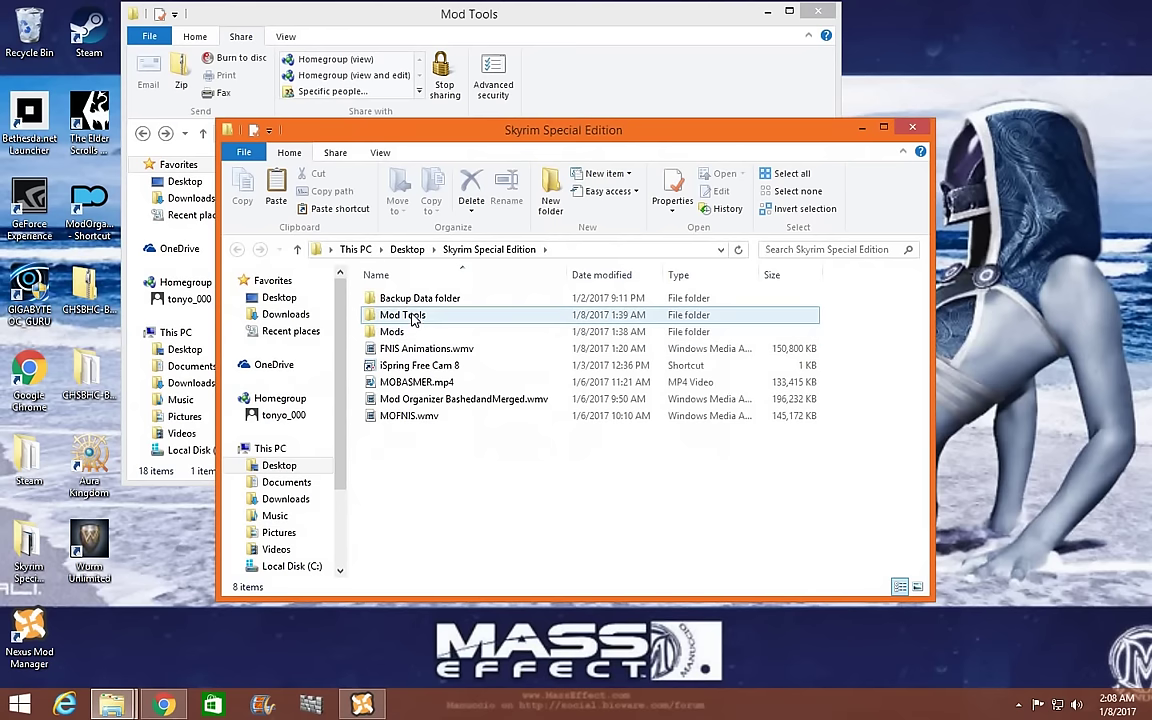
Open the Mods folder, then switch to the browser and view the main files on the original Skyrim BodySlide and Outfit Studio page
double_click(410, 334)
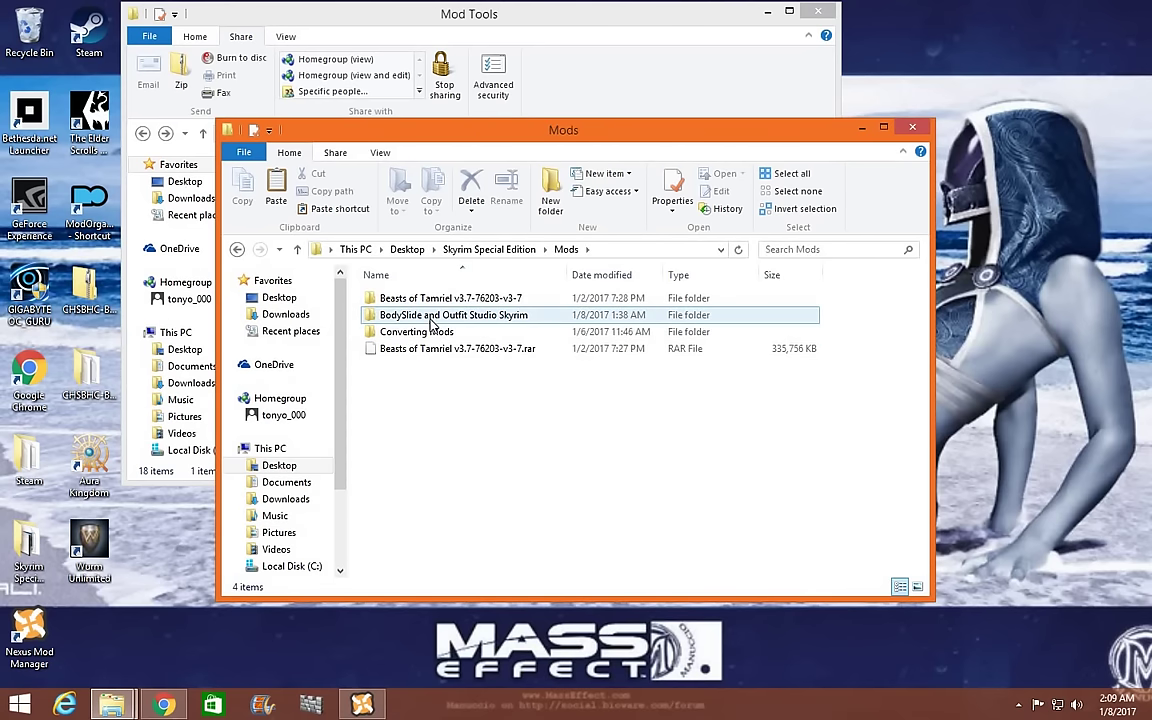
key(alt+Tab)
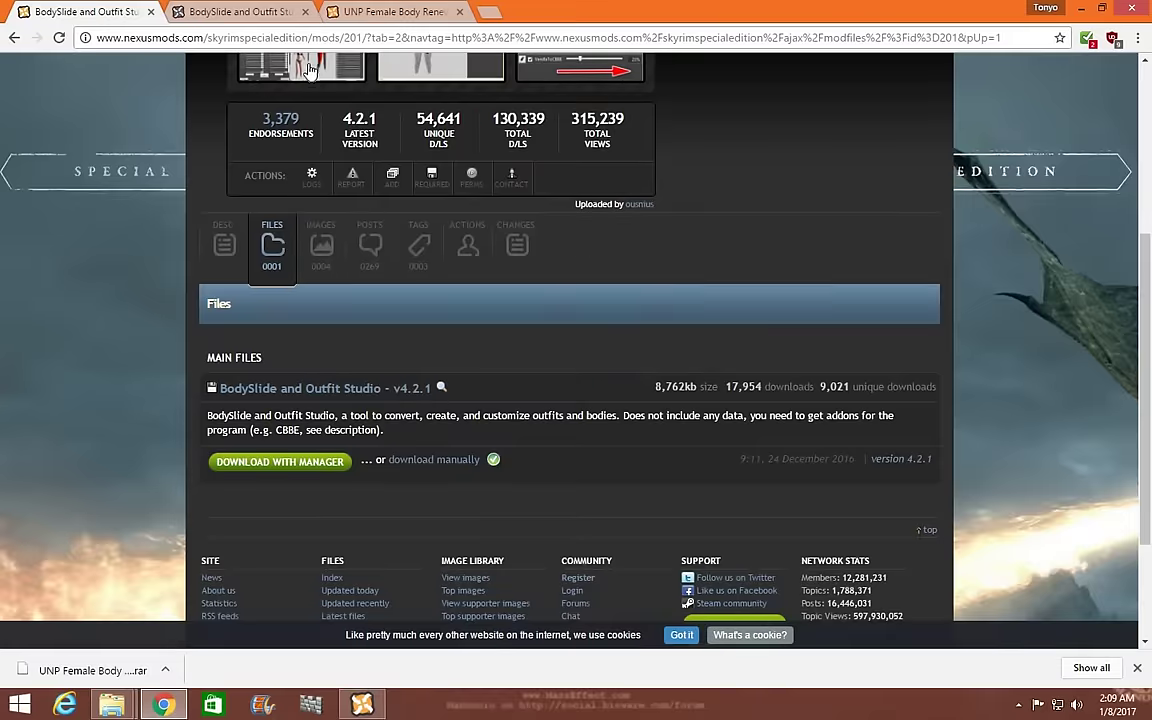
click(228, 13)
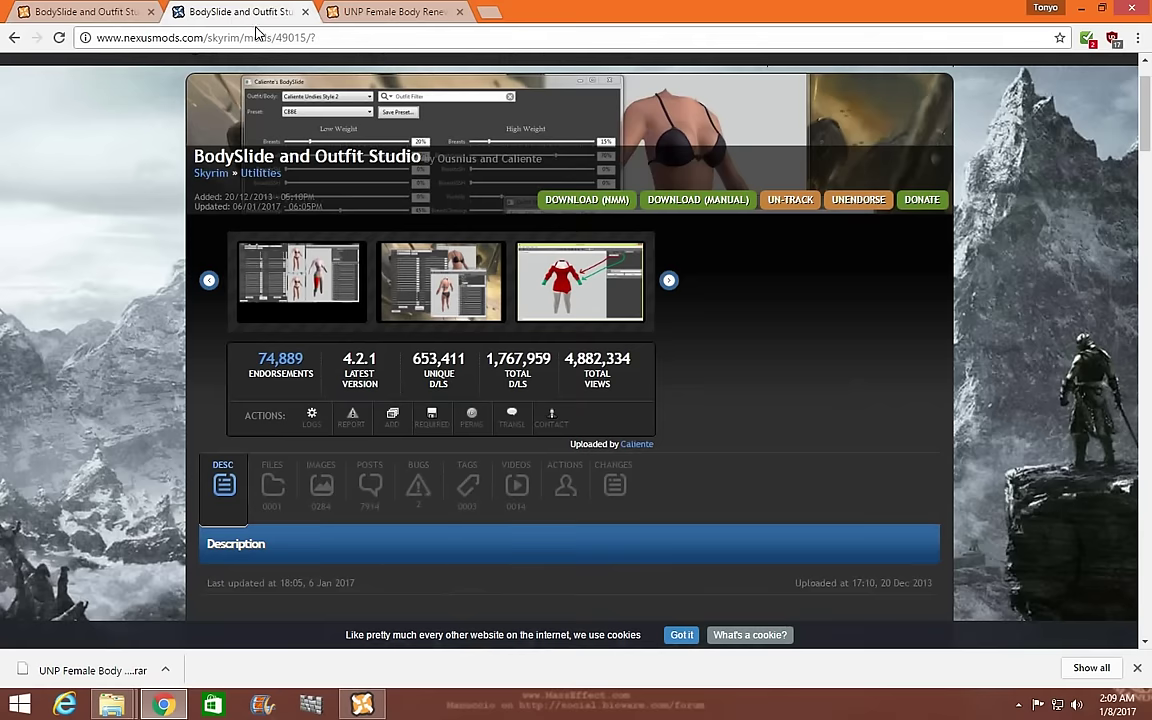
click(275, 487)
scroll(327, 463, down, 2)
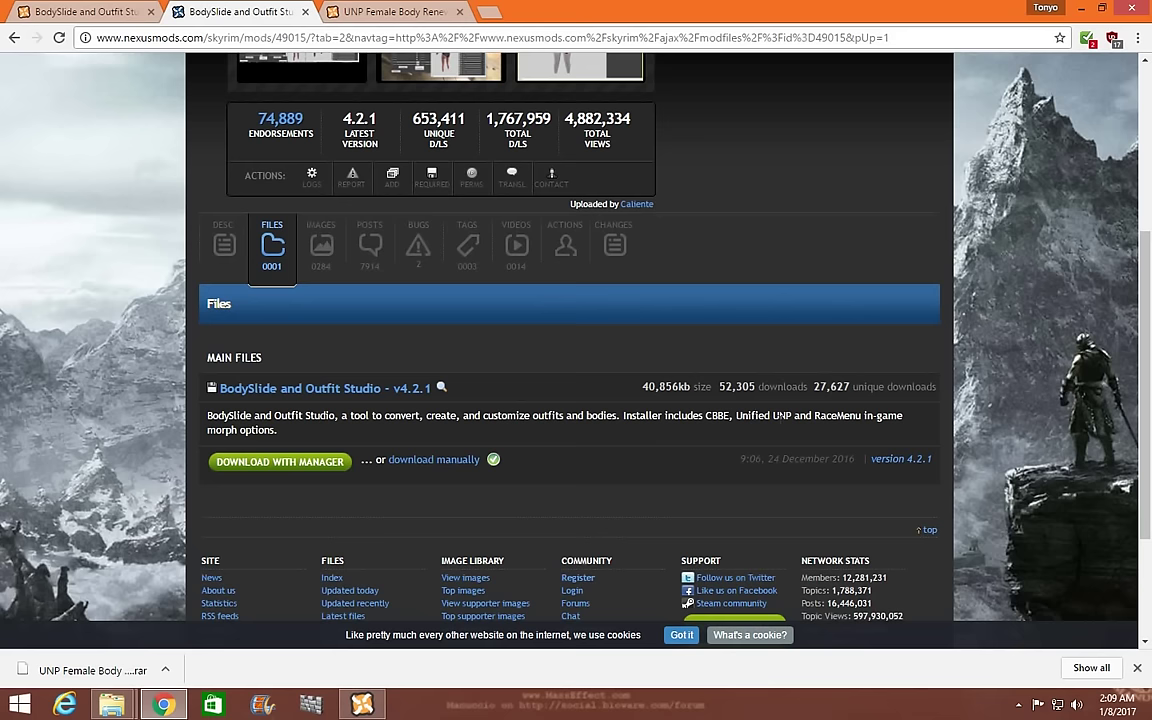
scroll(541, 408, up, 2)
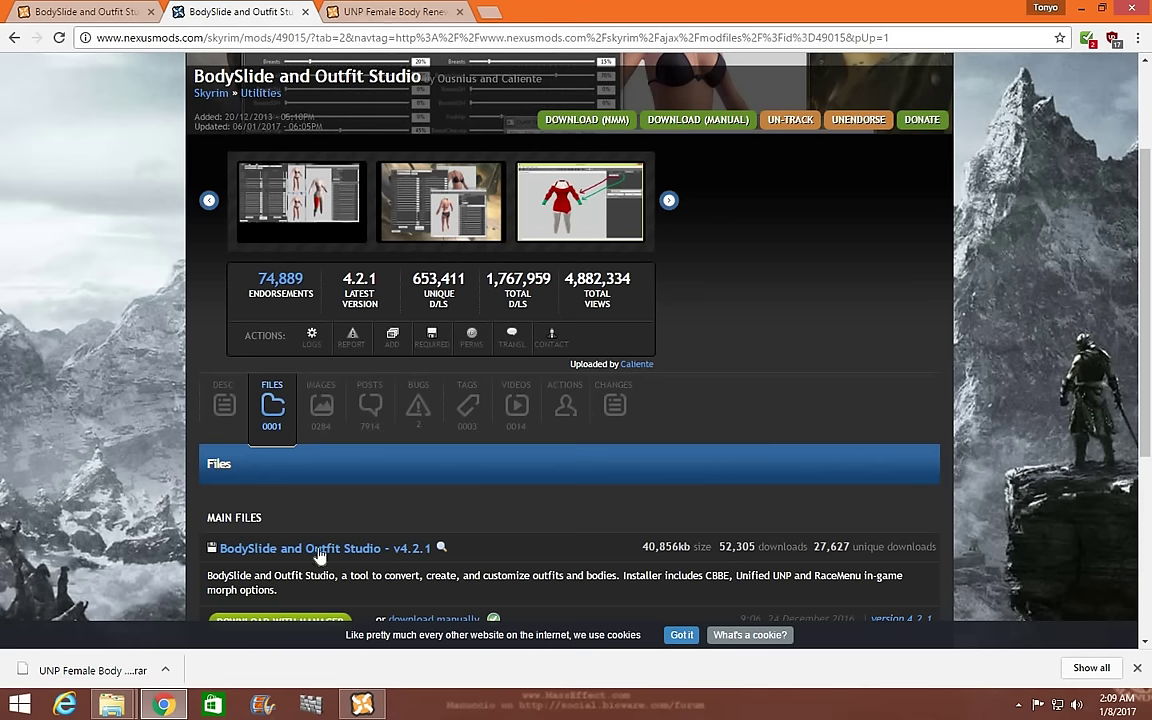
Return to the Mod Tools folder window and open BodySlide within CalienteTools in the BodySlide and Outfit Studio v4.2.1 folder
mouse_move(113, 705)
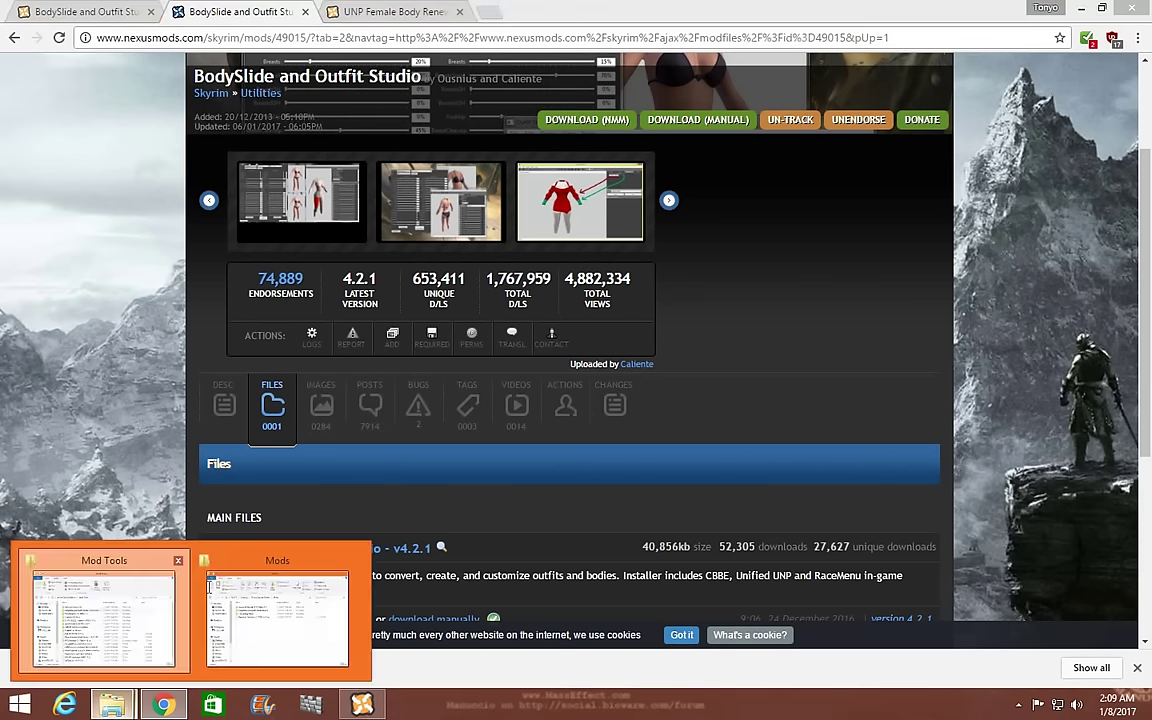
click(95, 565)
scroll(450, 240, down, 1)
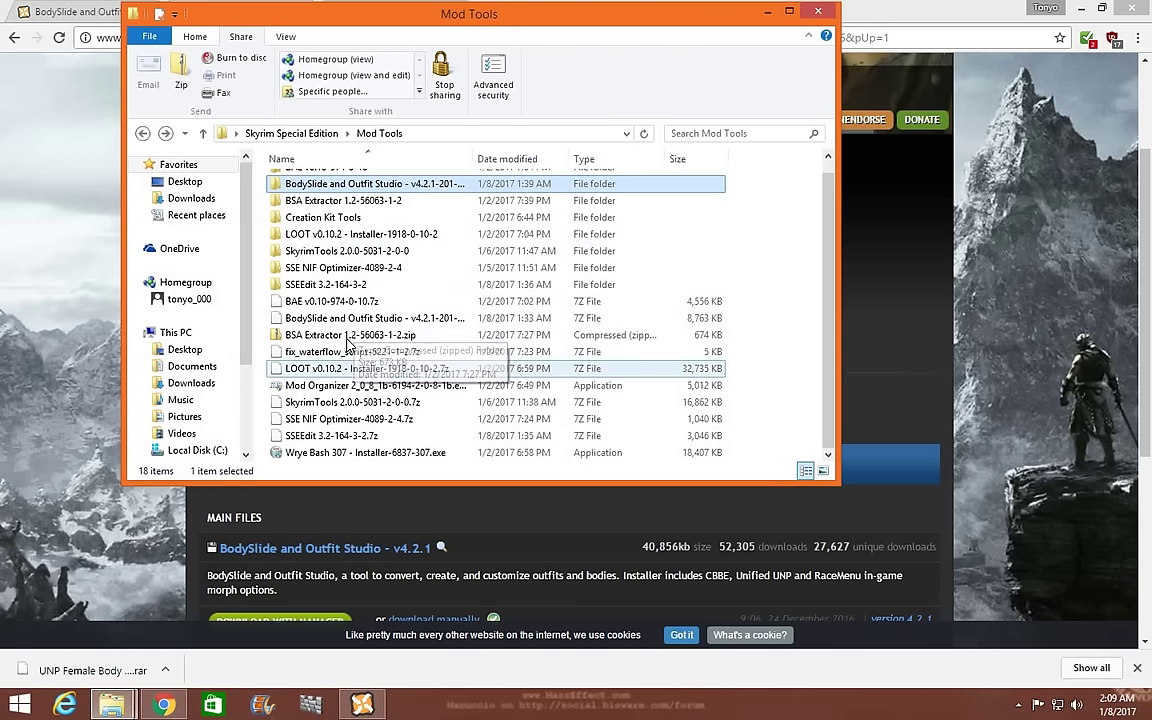
scroll(352, 215, up, 1)
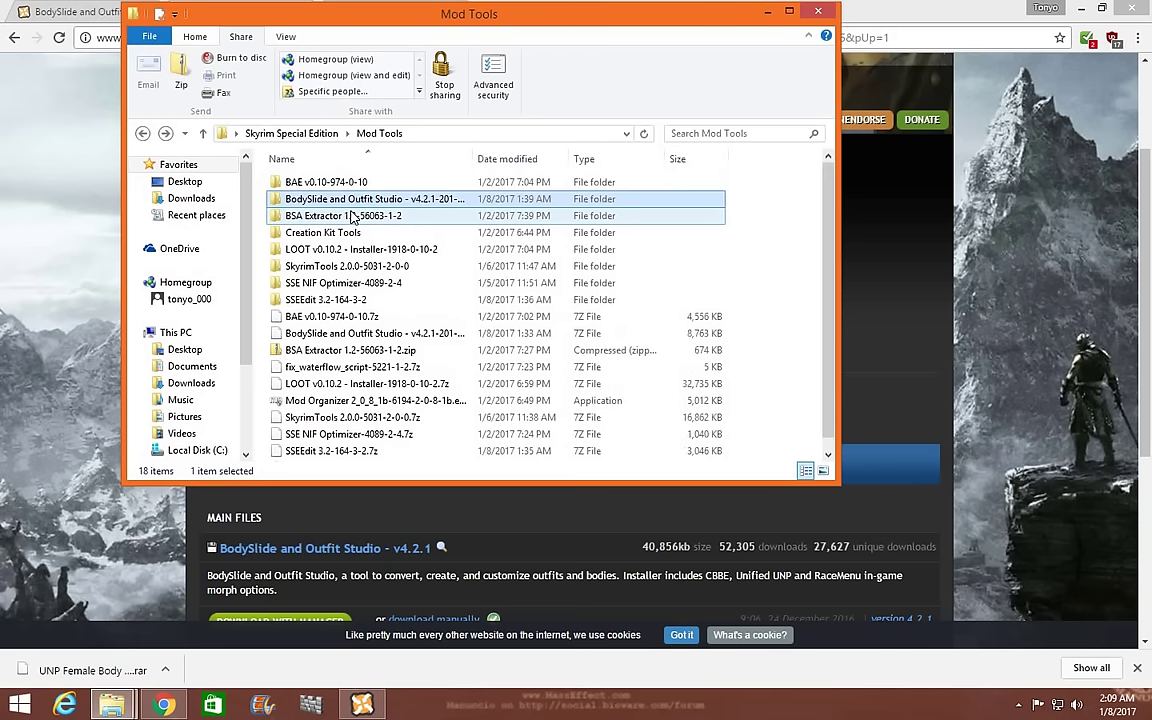
double_click(352, 203)
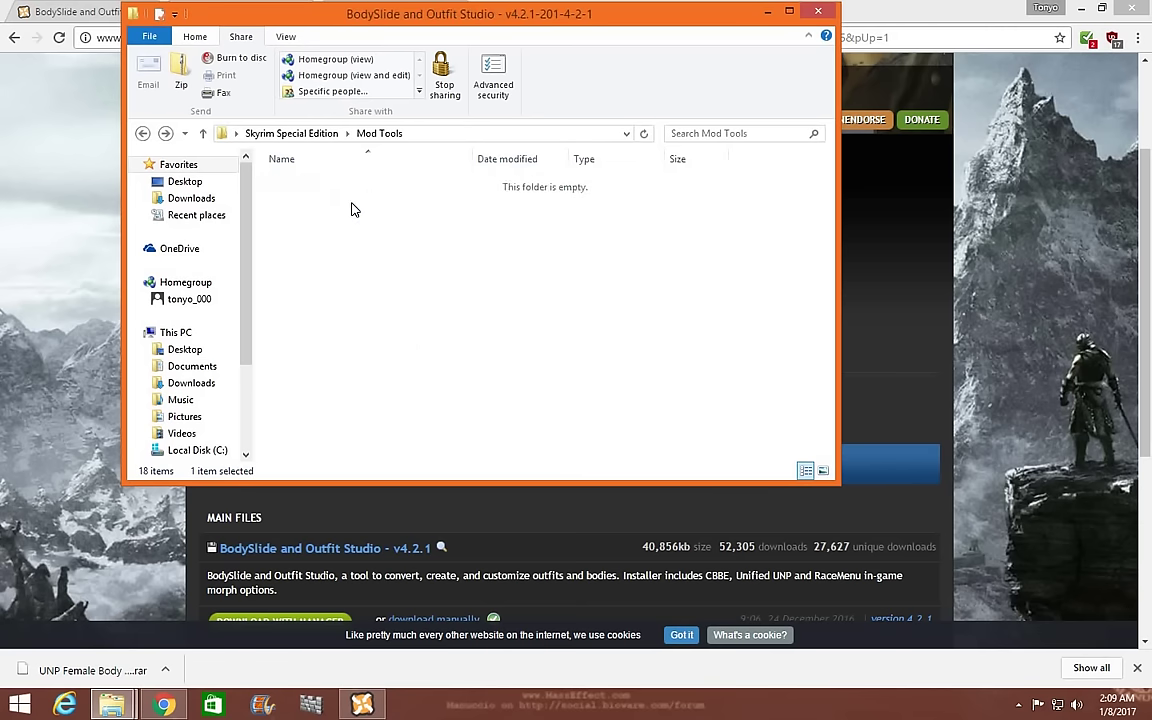
double_click(348, 184)
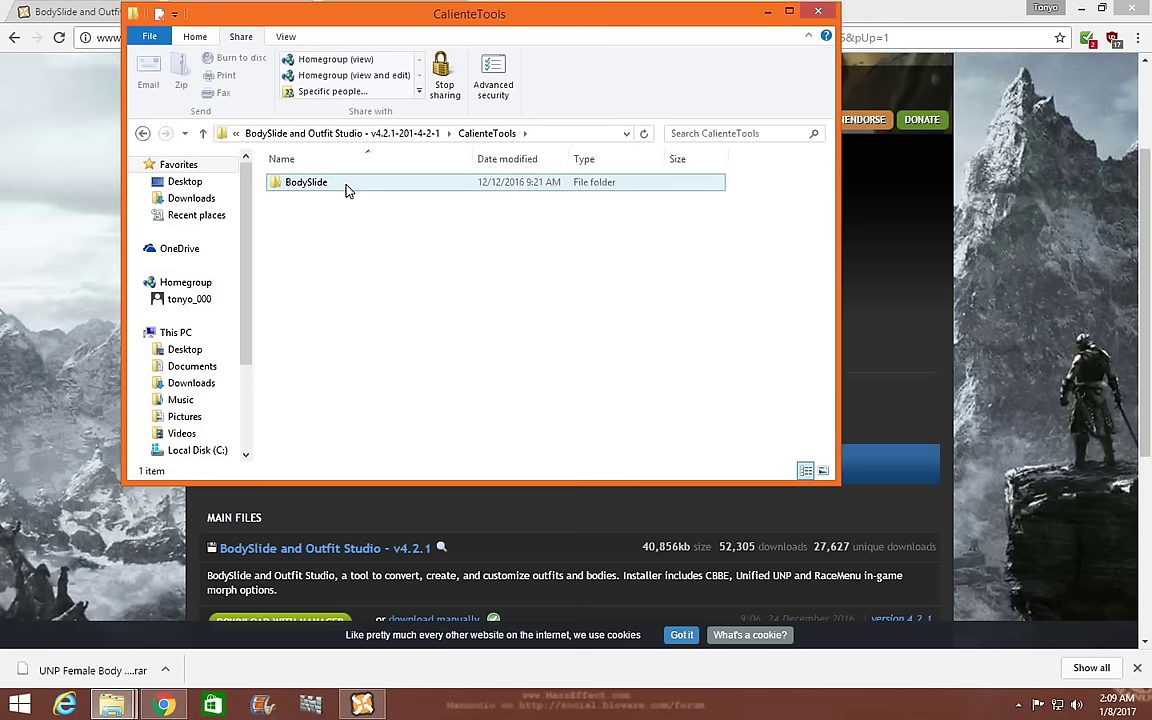
double_click(348, 184)
click(337, 249)
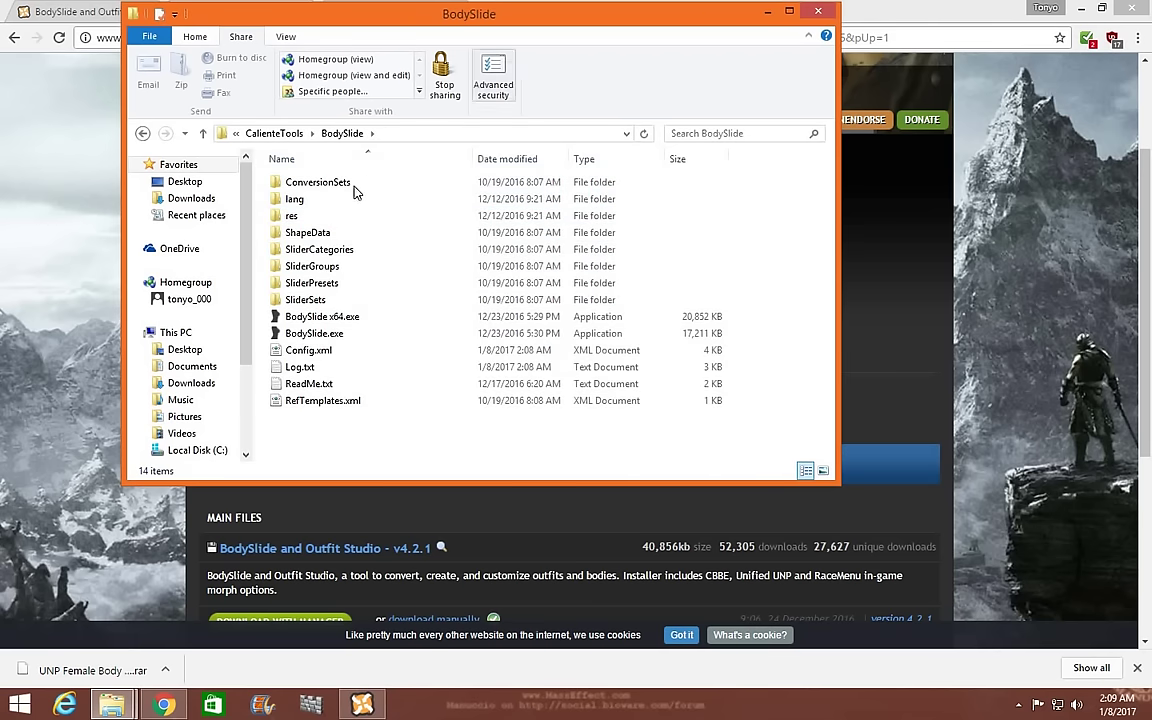
click(395, 440)
Open CalienteTools' BodySlide folder from BodySlide and Outfit Studio Skyrim in the Mods window, and arrange both Explorer windows side by side
mouse_move(112, 705)
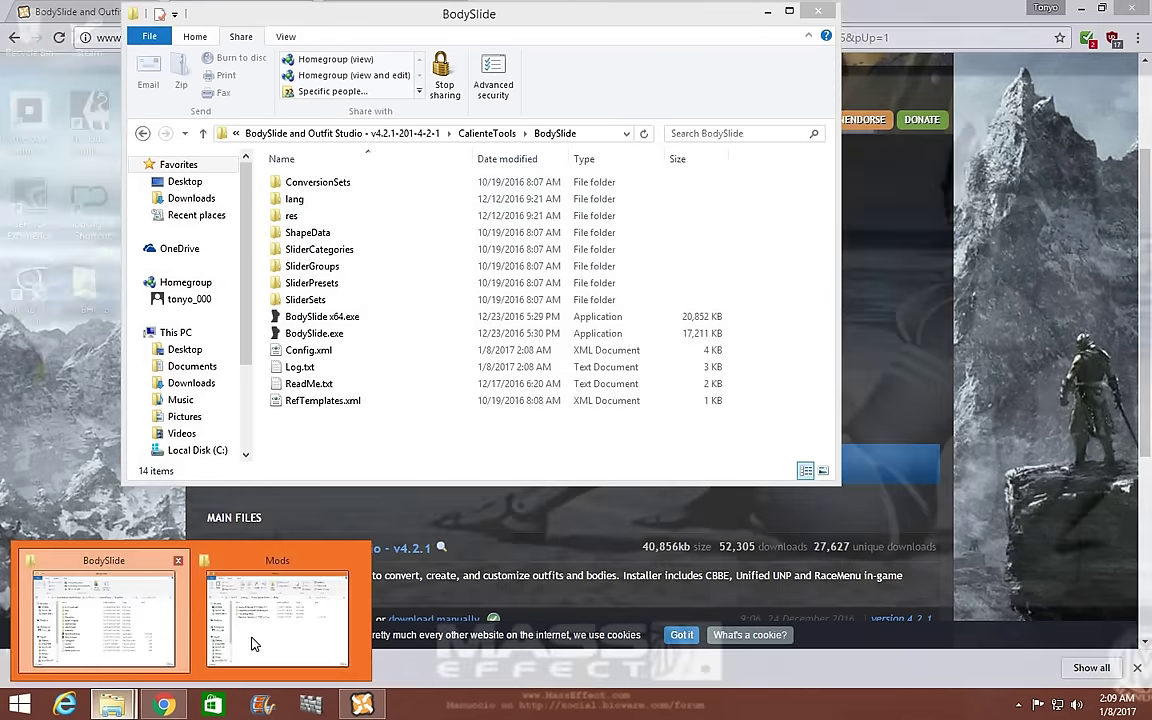
mouse_move(250, 635)
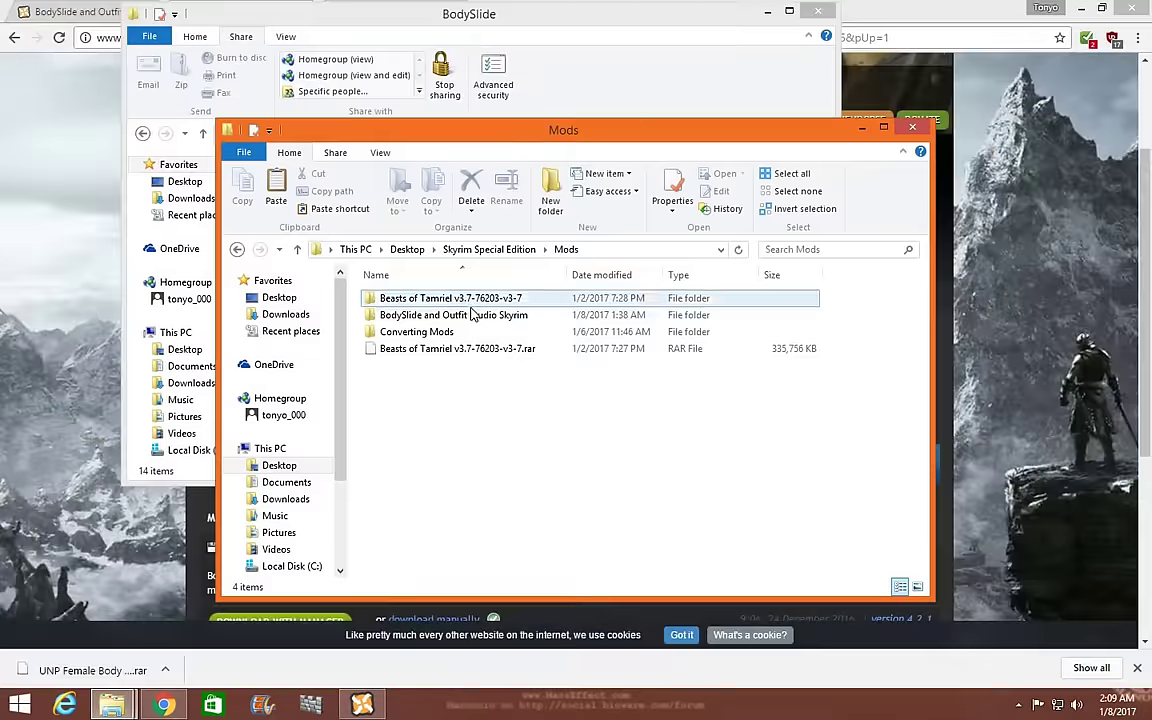
click(474, 316)
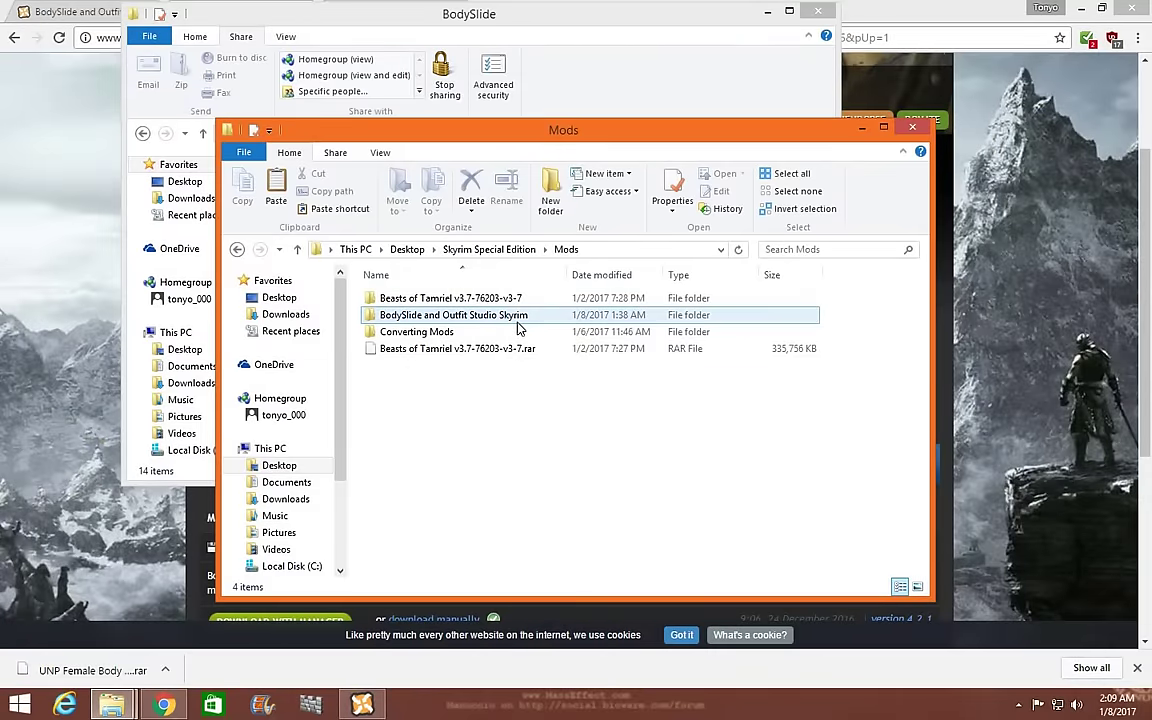
double_click(517, 322)
double_click(515, 302)
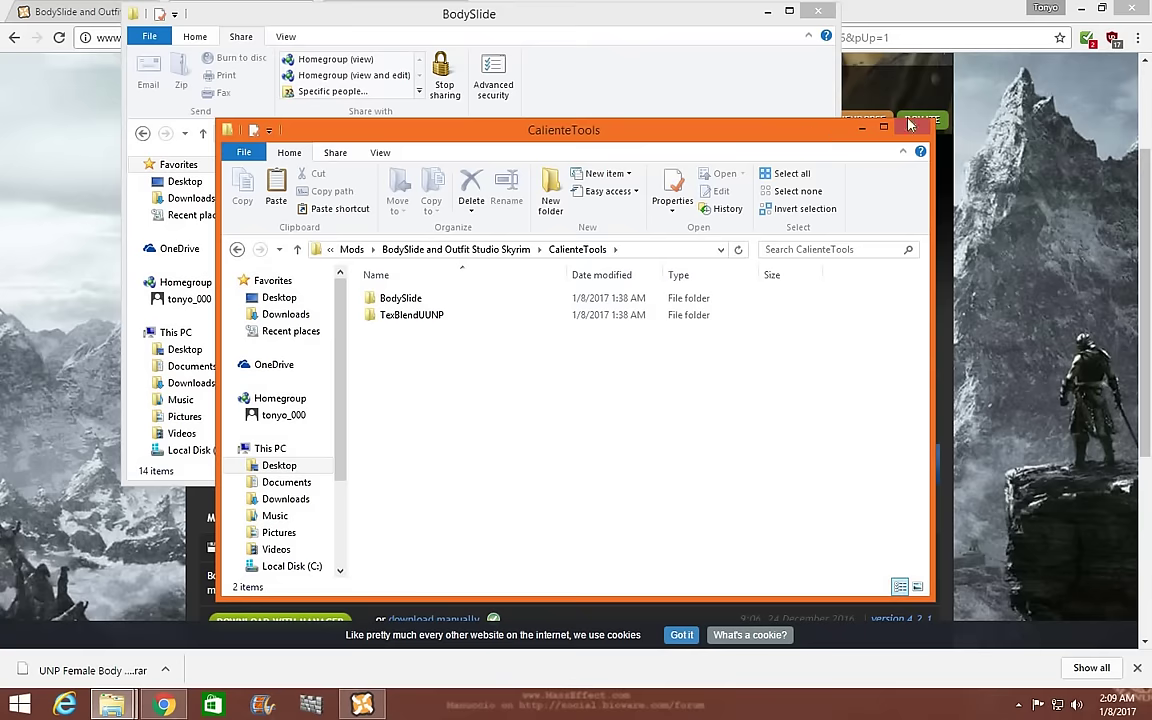
drag(700, 130, 873, 109)
drag(700, 14, 561, 31)
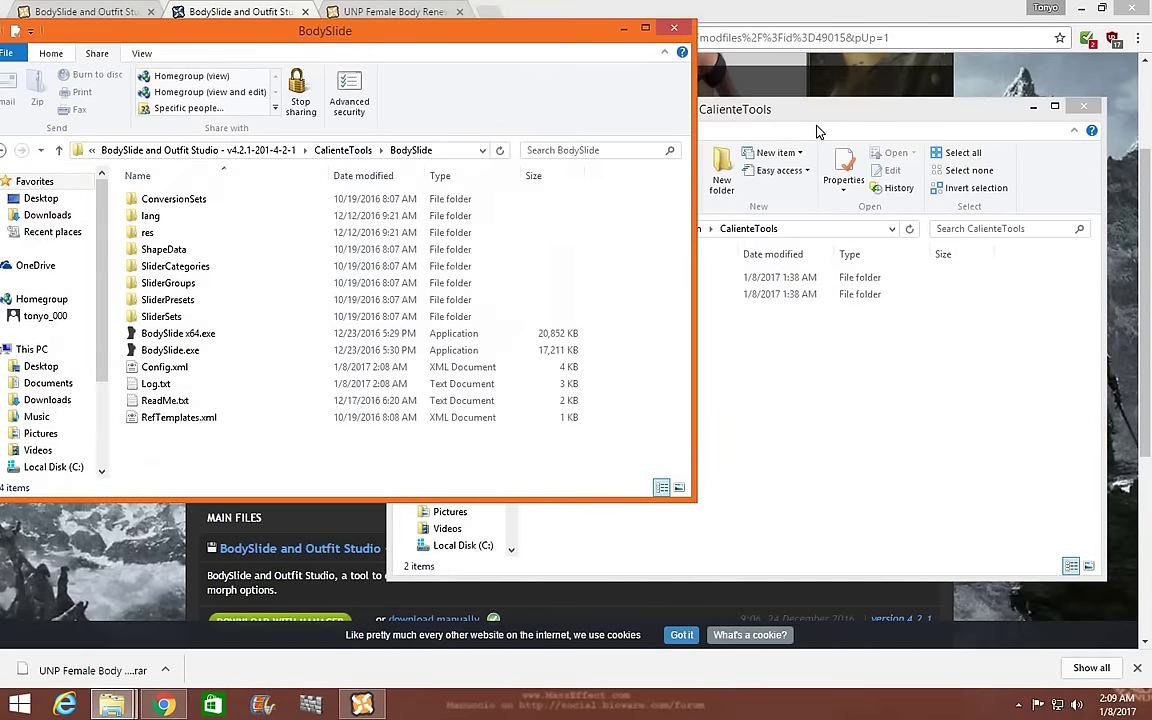
drag(851, 97, 912, 38)
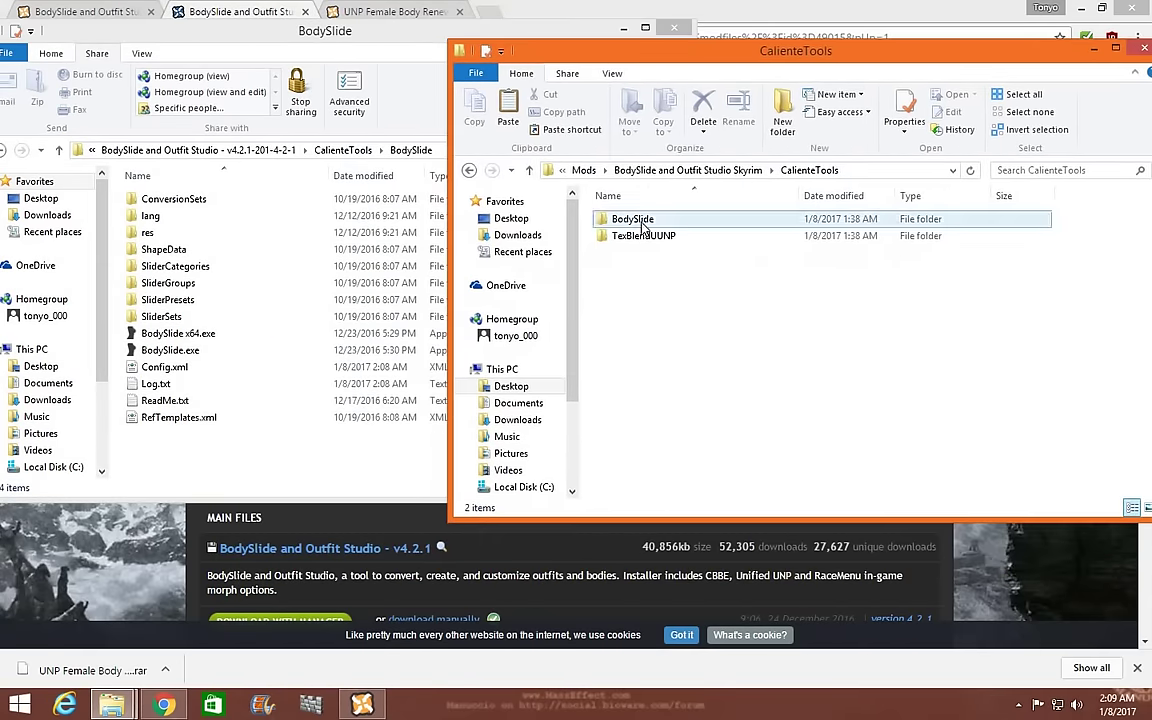
double_click(643, 220)
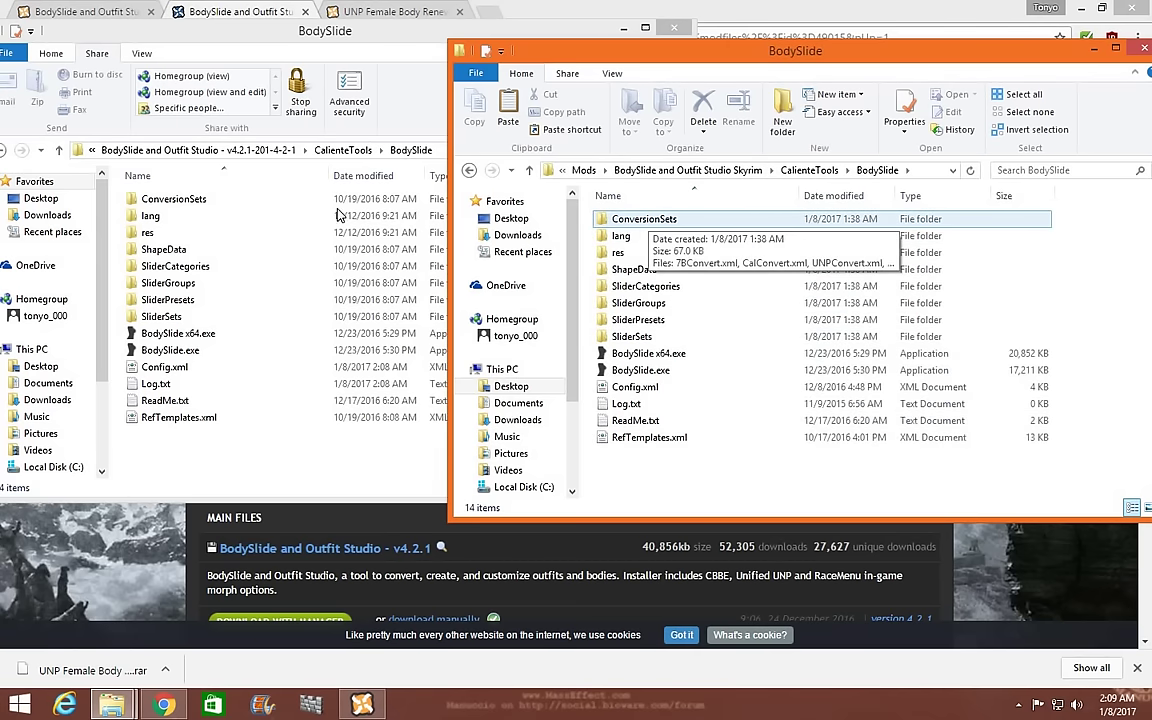
Open the ConversionSets folder in both the Mod Tools copy and the Skyrim copy of BodySlide
double_click(160, 199)
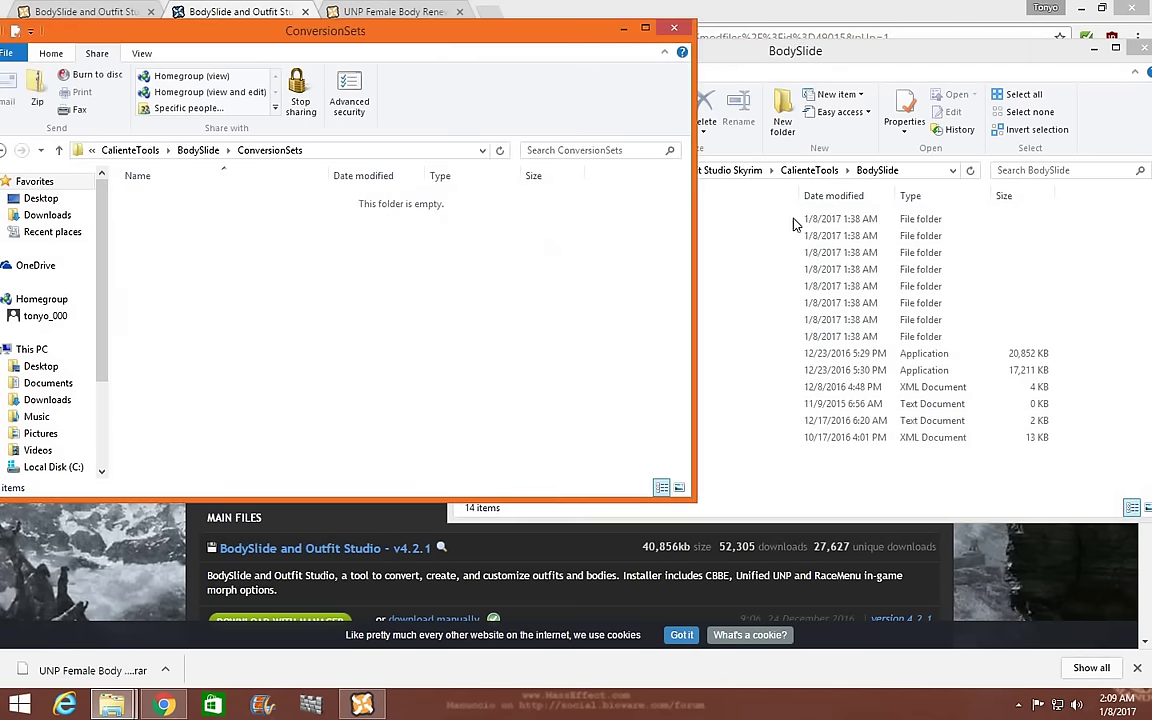
drag(787, 50, 1127, 7)
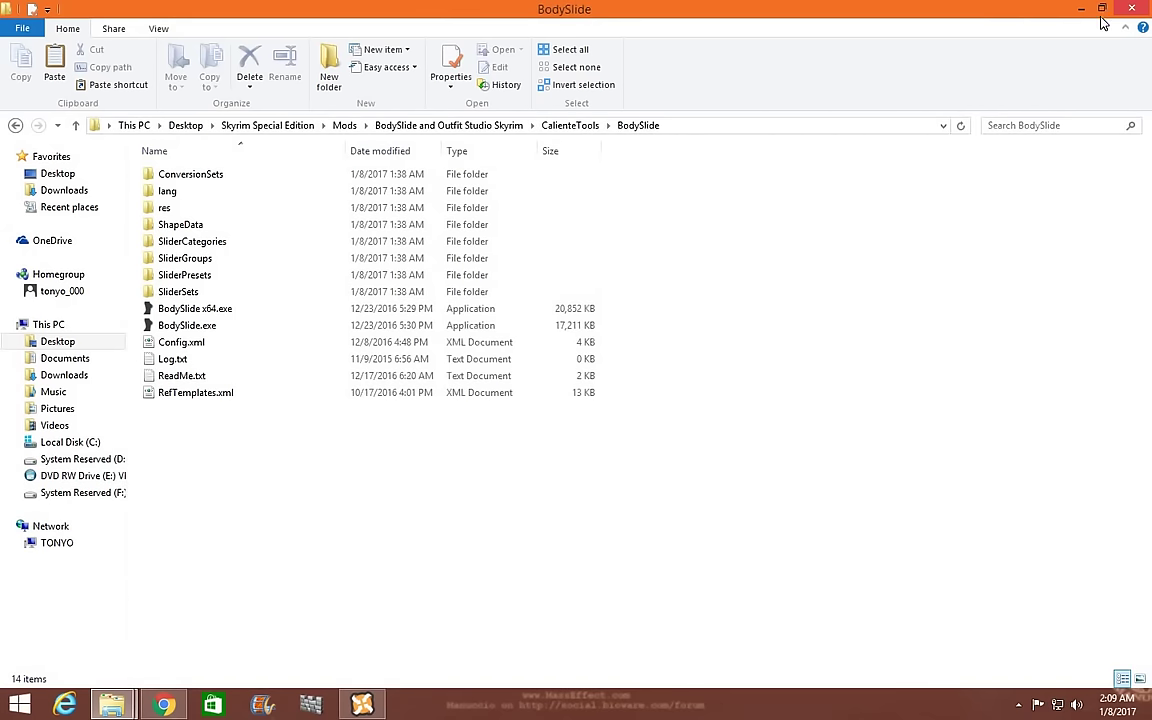
click(1102, 8)
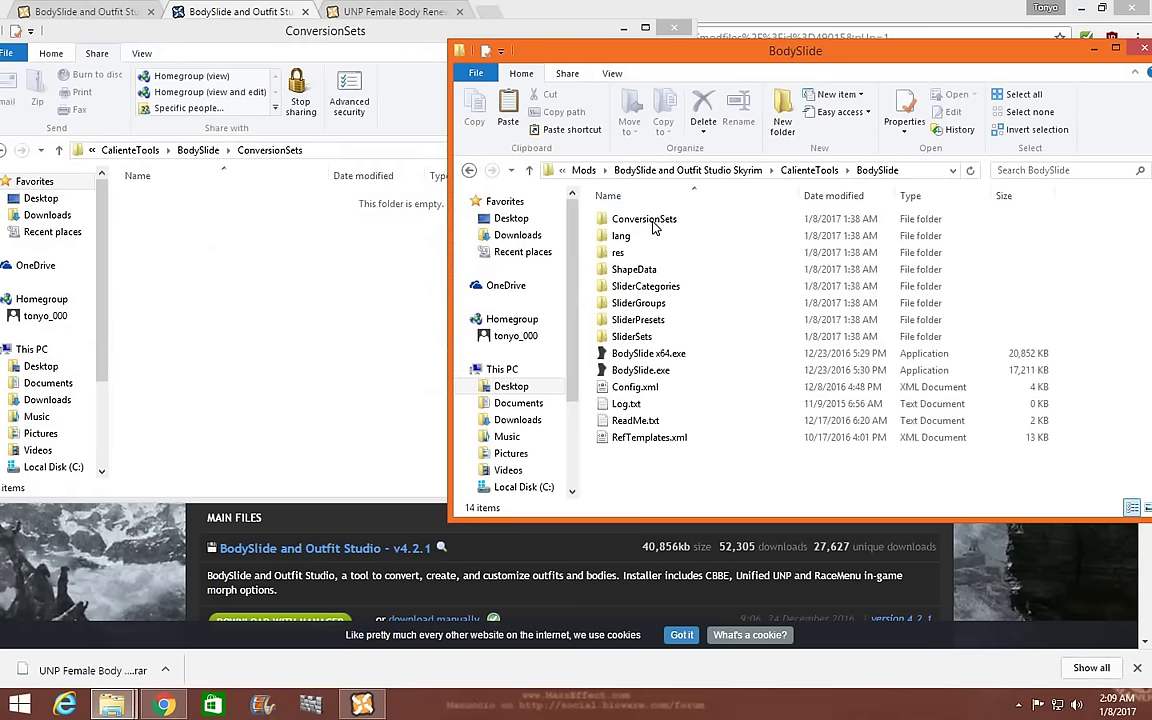
double_click(640, 218)
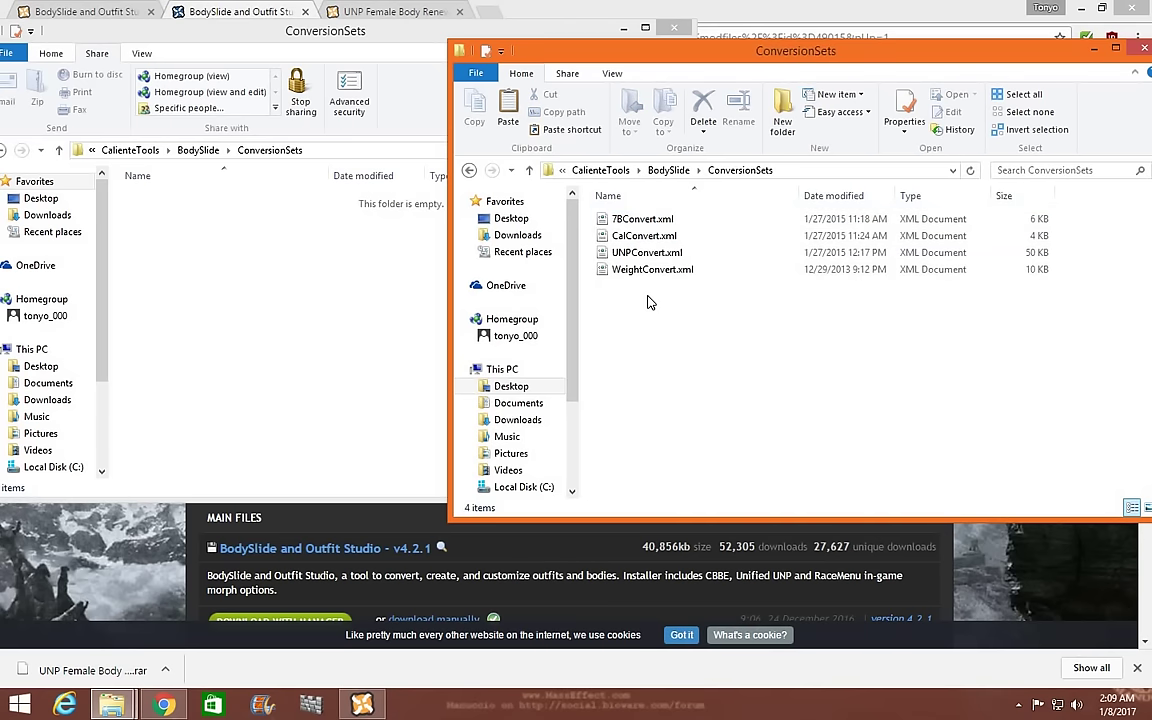
drag(648, 258, 420, 220)
ctrl+click(630, 218)
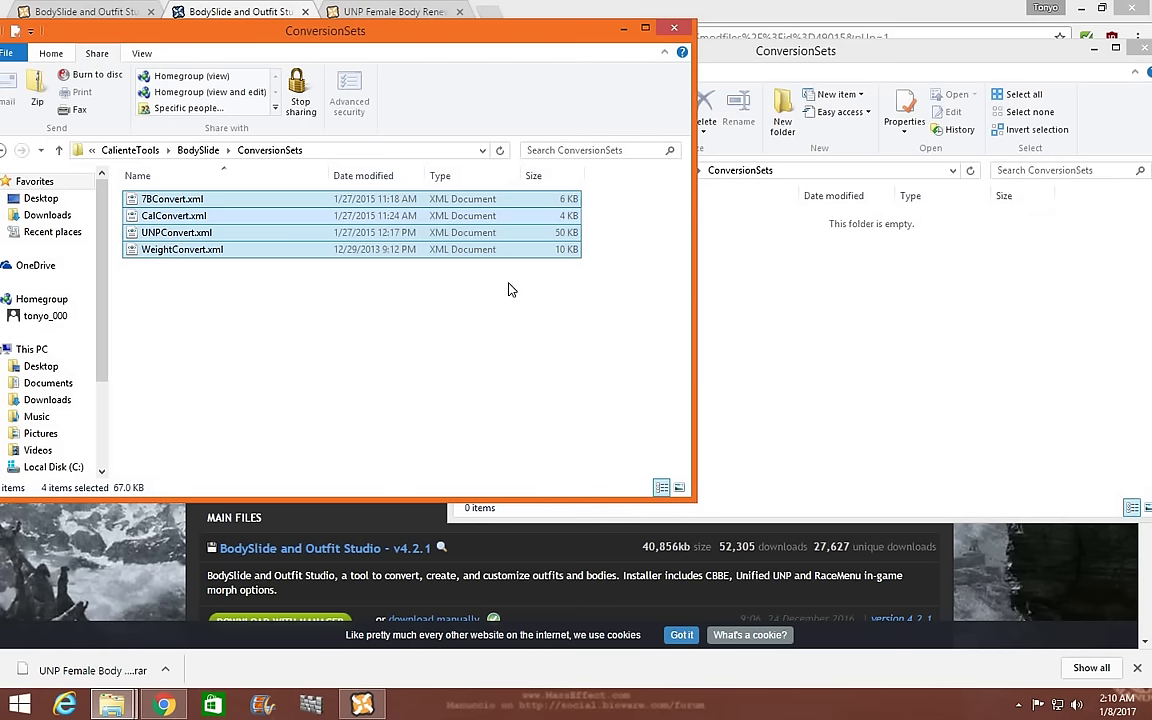
right_click(490, 243)
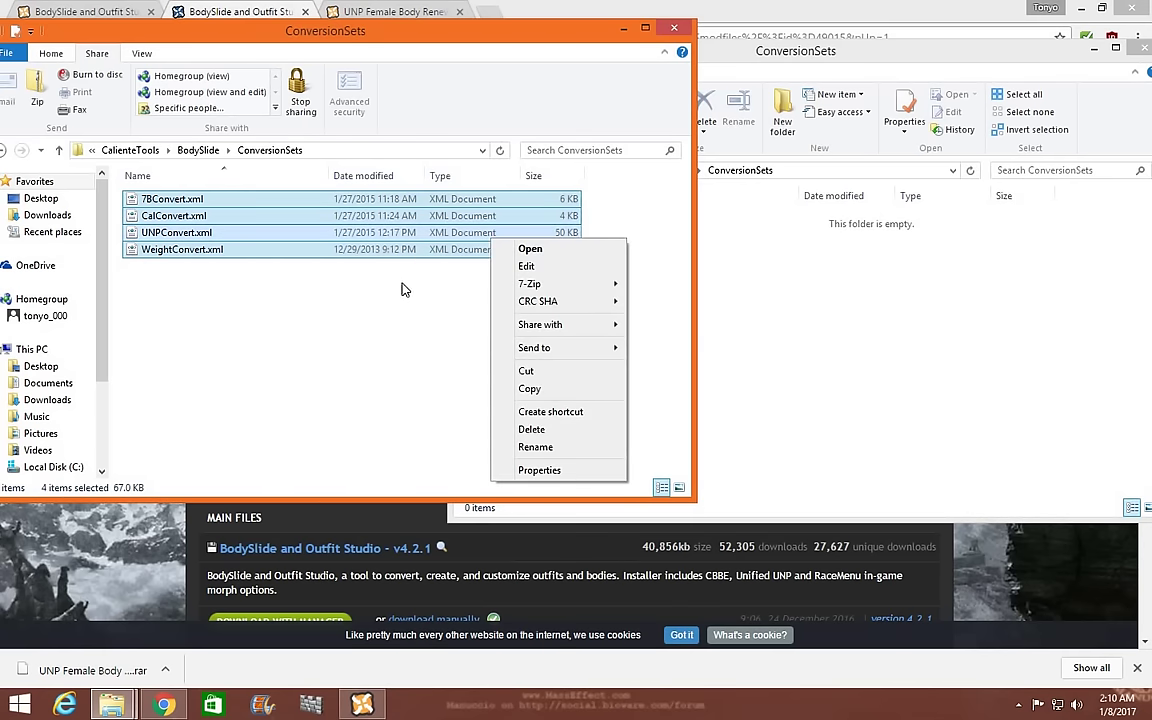
key(Escape)
click(599, 279)
key(ctrl+z)
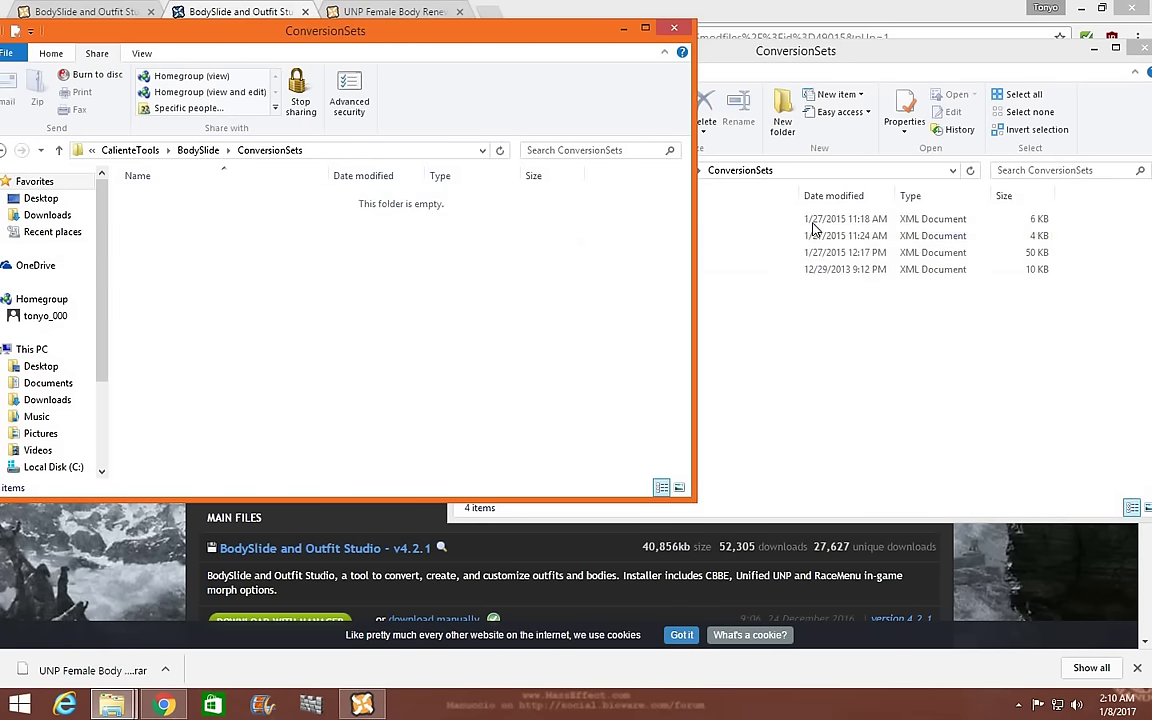
Copy the four XML files from the Skyrim copy's ConversionSets folder into the empty ConversionSets folder of the Mod Tools copy
drag(850, 298, 797, 233)
right_click(797, 233)
click(830, 384)
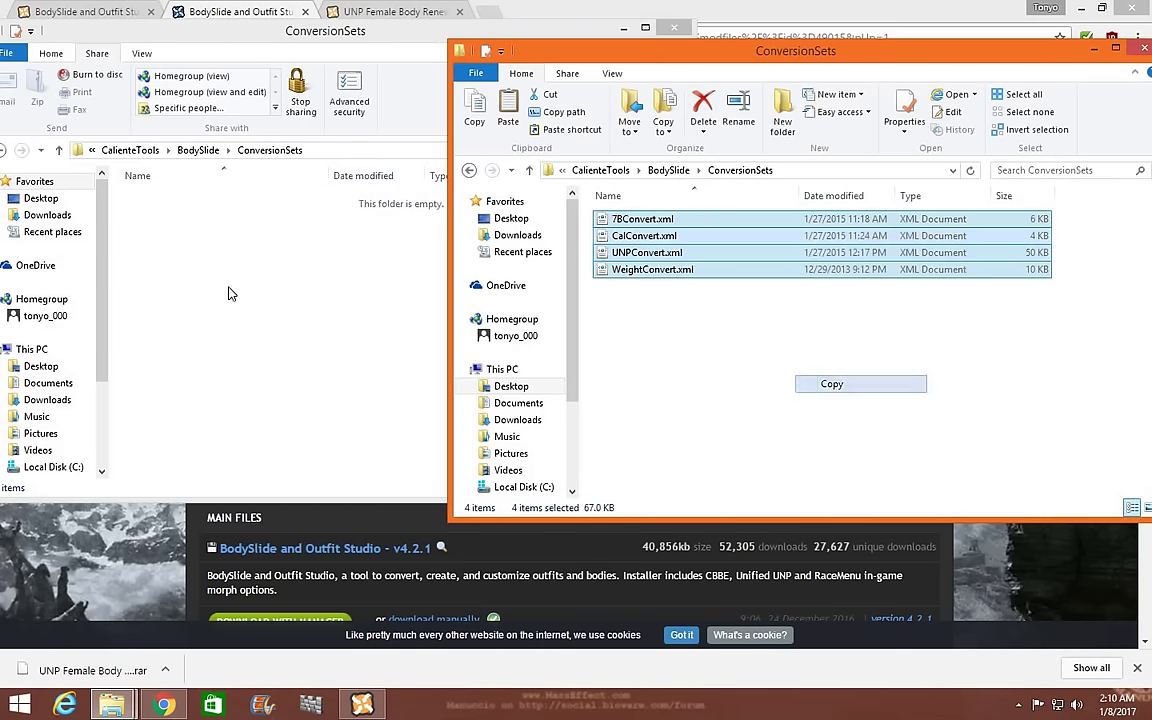
click(271, 309)
key(ctrl+v)
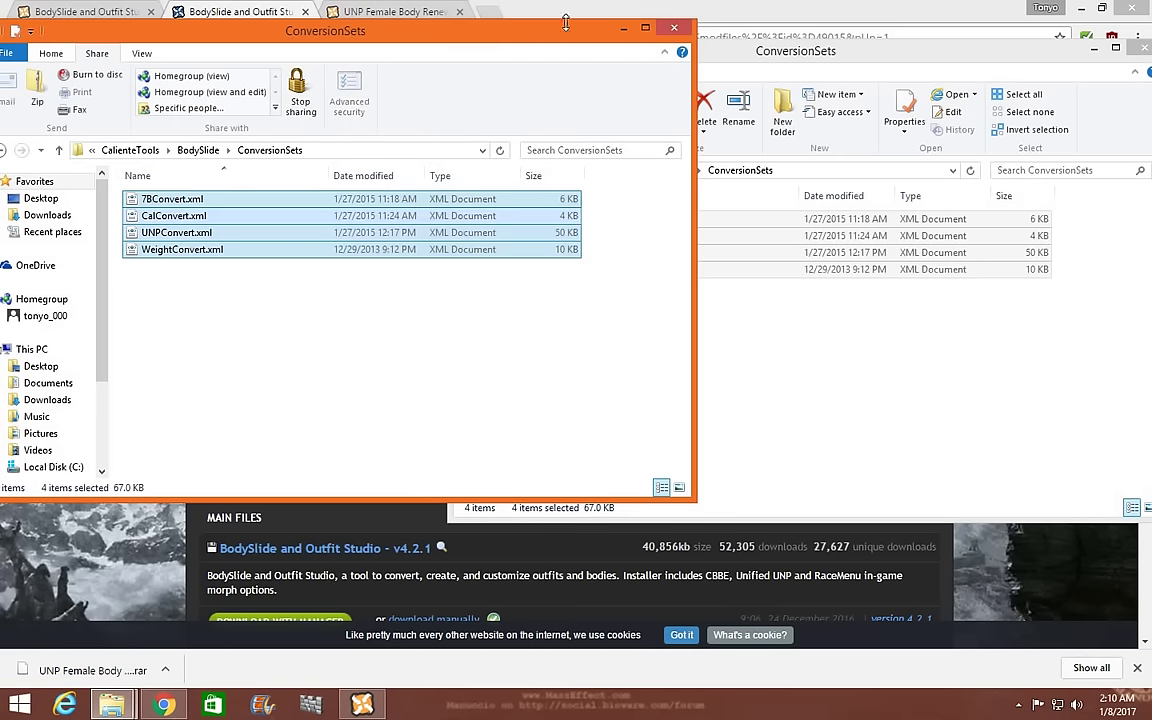
click(778, 57)
drag(346, 32, 386, 30)
click(311, 332)
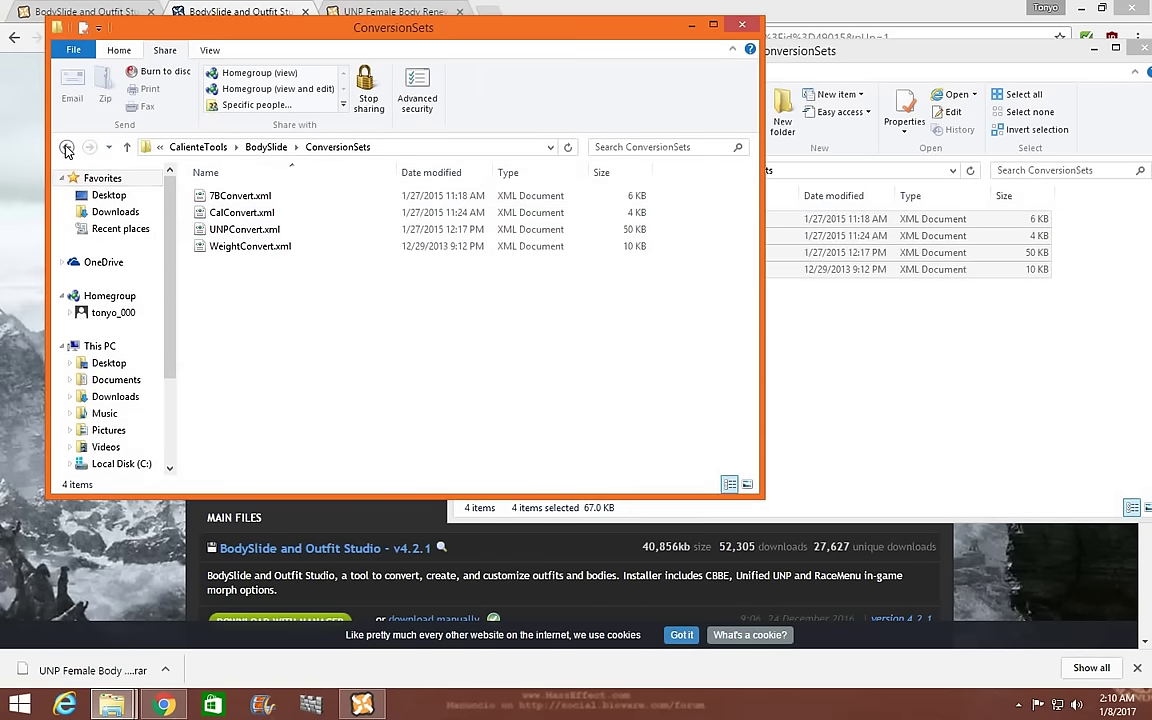
Return both windows to their BodySlide folders and check the contents of the Skyrim copy's lang and res folders
click(66, 147)
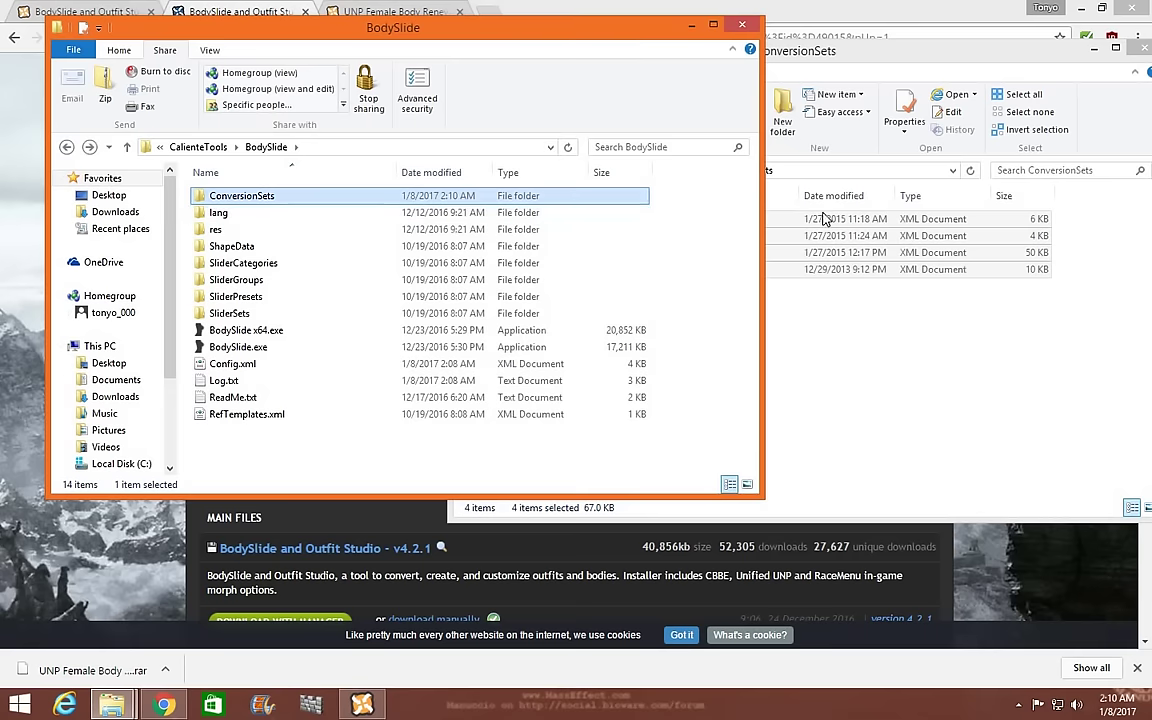
click(785, 44)
click(472, 172)
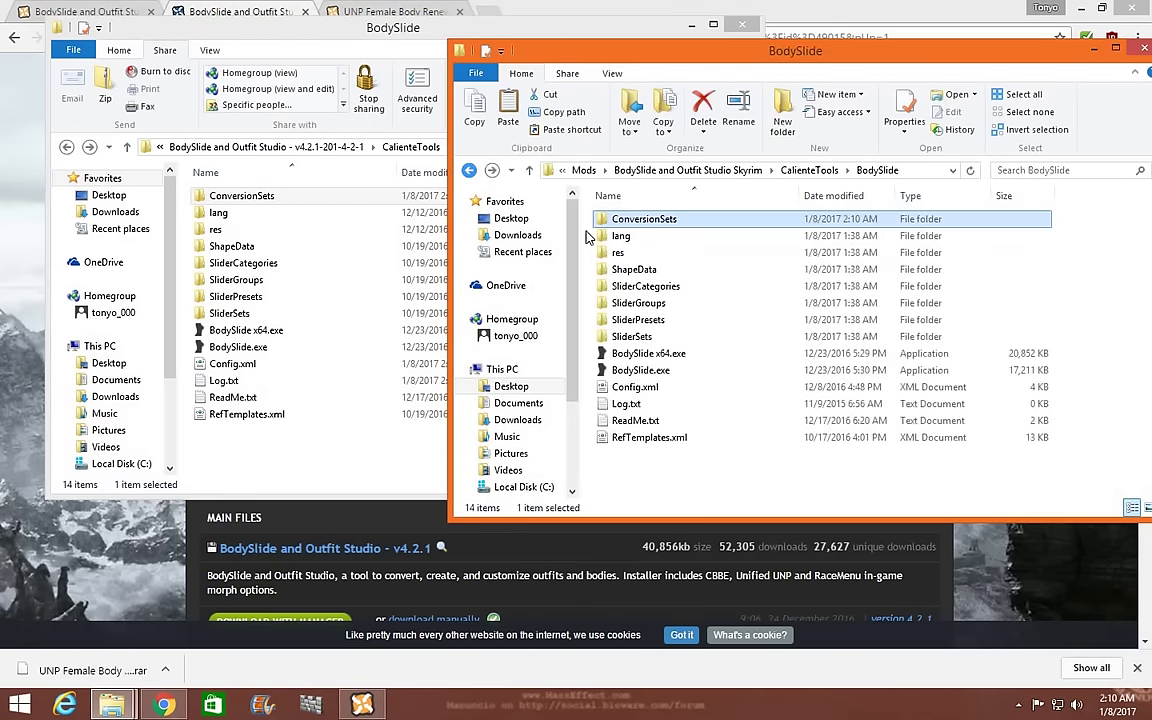
click(472, 172)
click(469, 172)
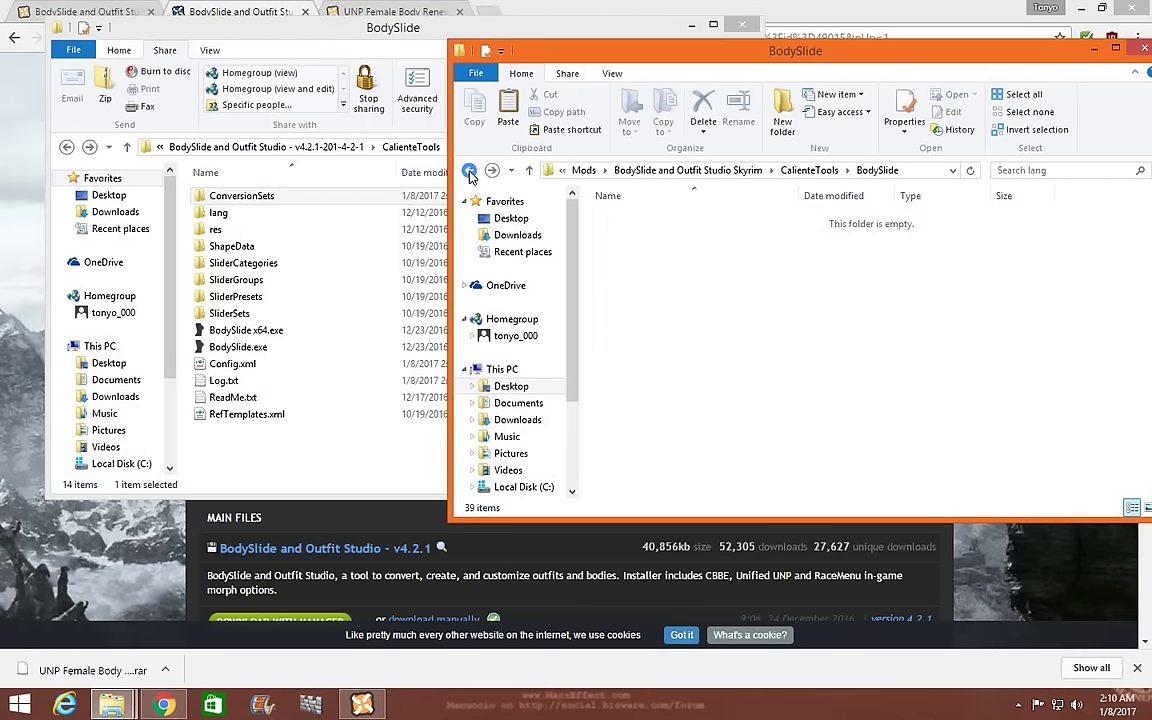
double_click(618, 252)
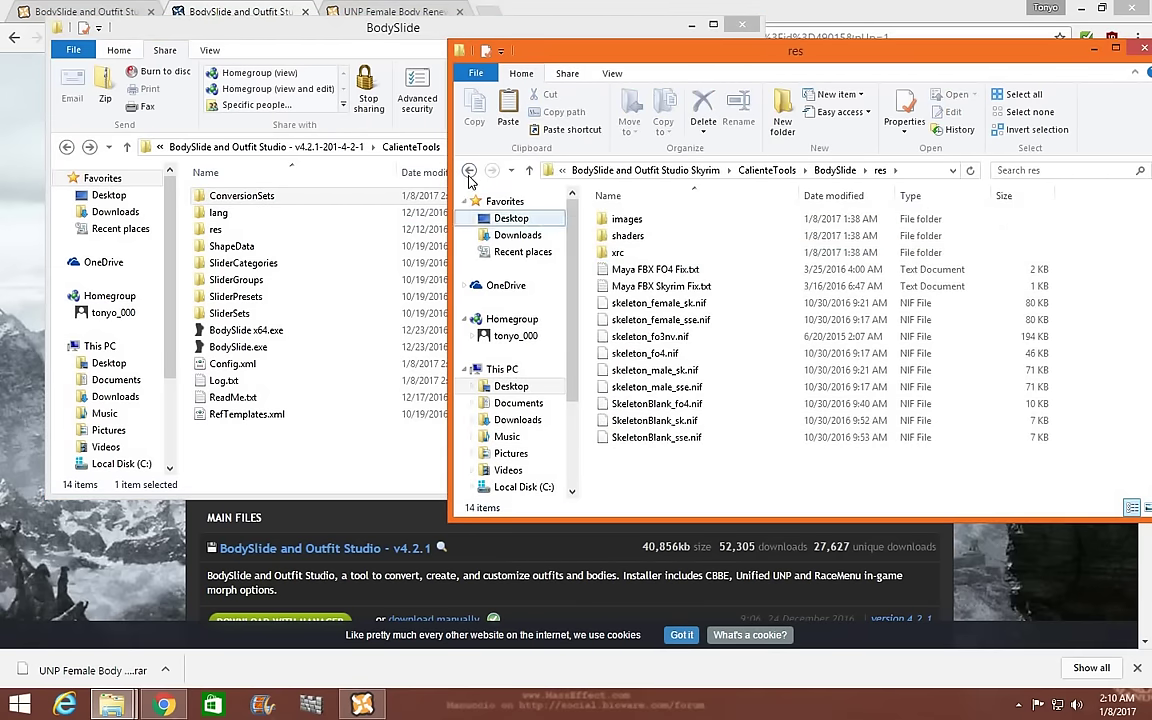
key(alt+Left)
Open the ShapeData folder in both the Mod Tools copy and the Skyrim copy of BodySlide
double_click(231, 246)
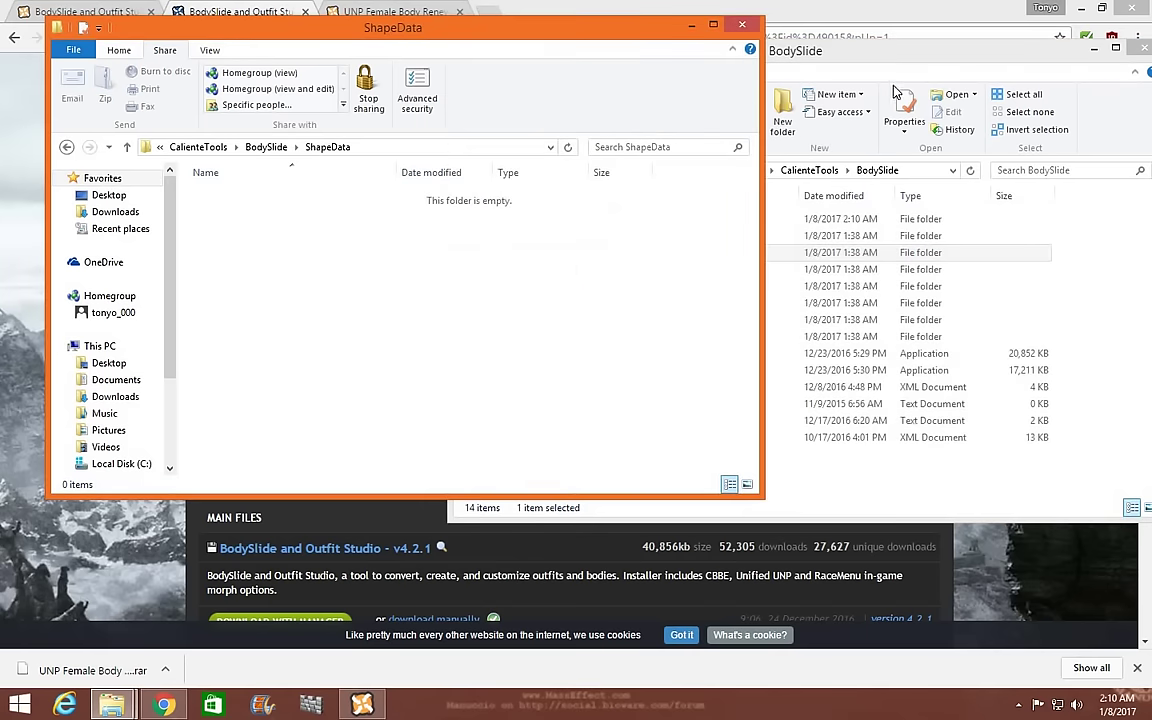
click(773, 143)
double_click(634, 269)
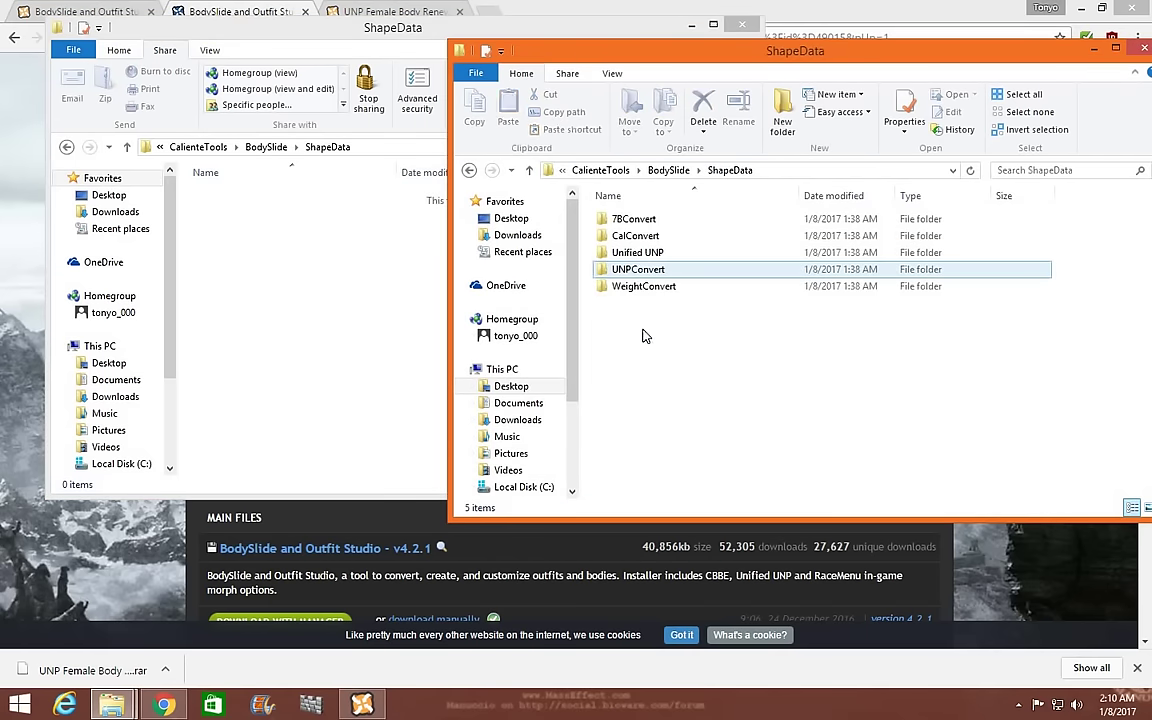
drag(650, 322, 652, 210)
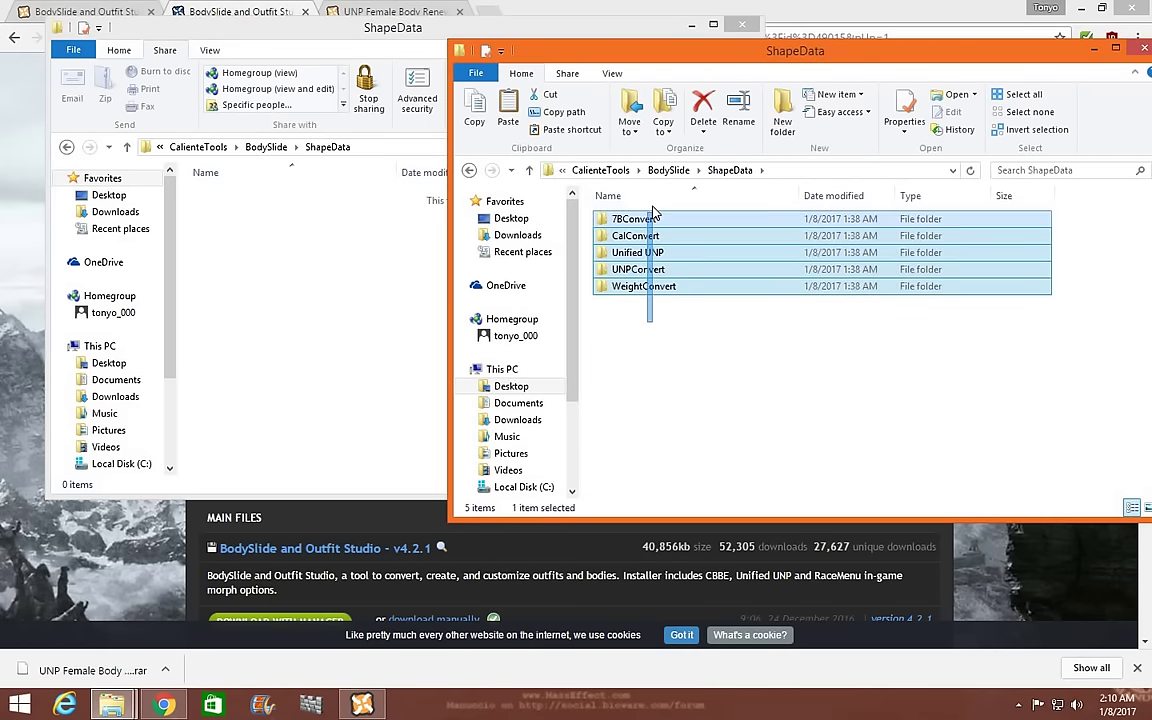
right_click(652, 229)
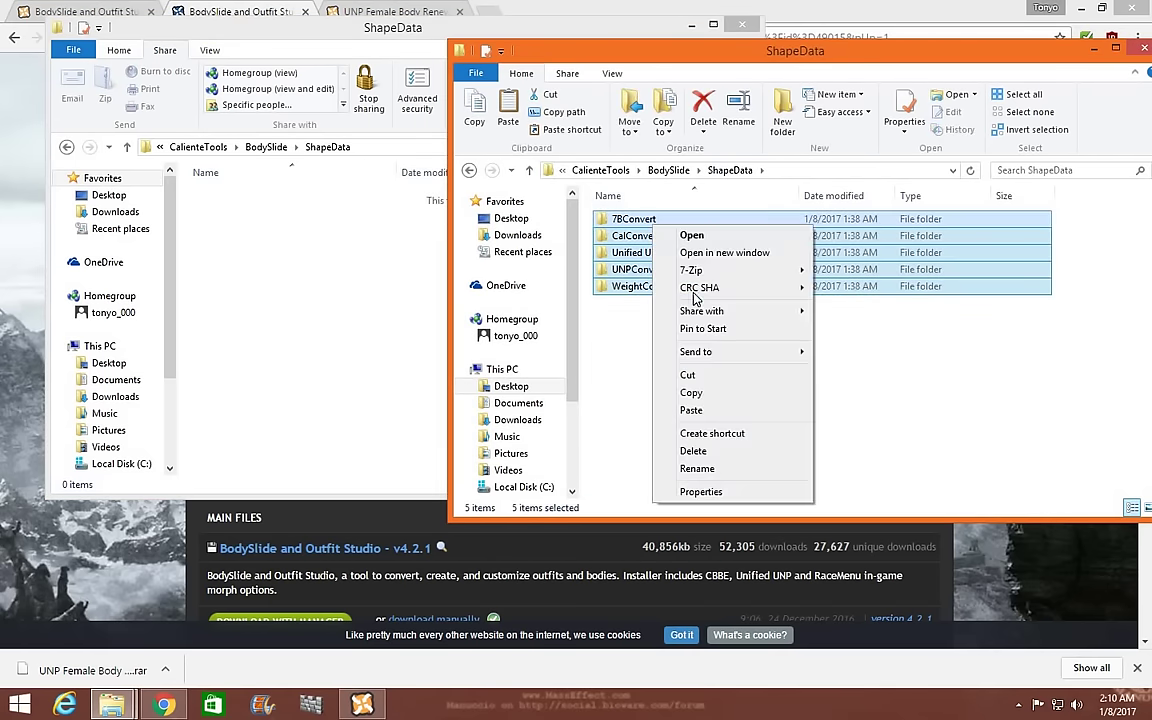
click(628, 320)
click(335, 336)
key(ctrl+f)
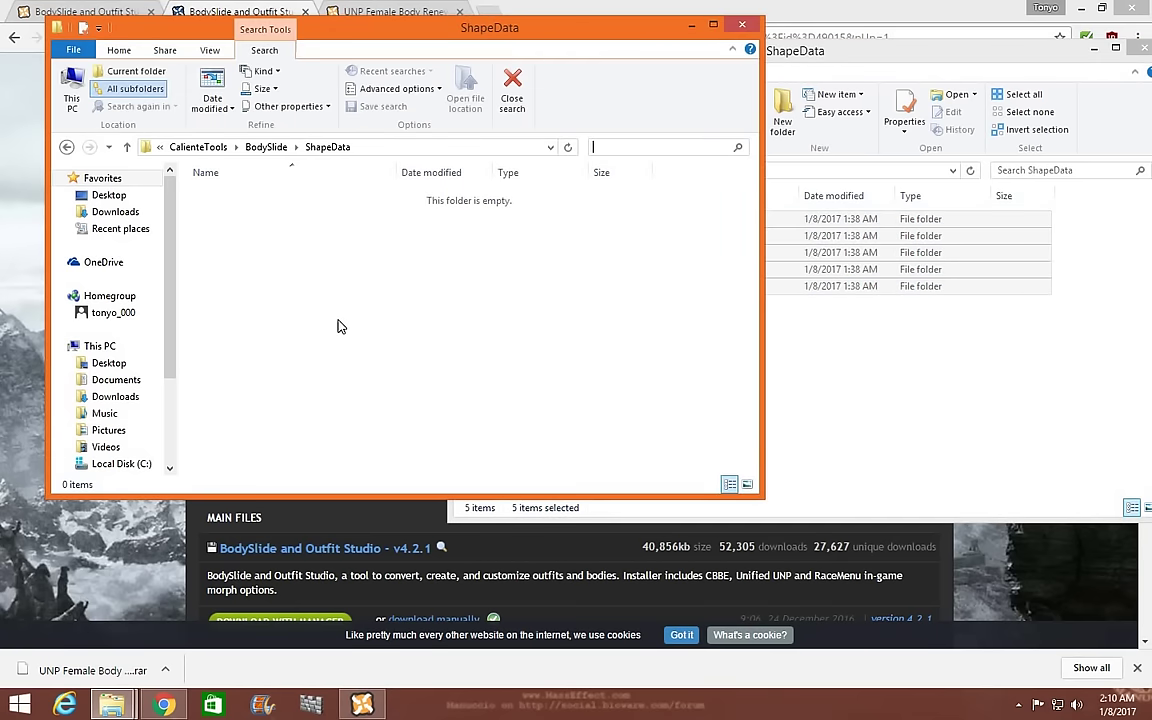
click(342, 320)
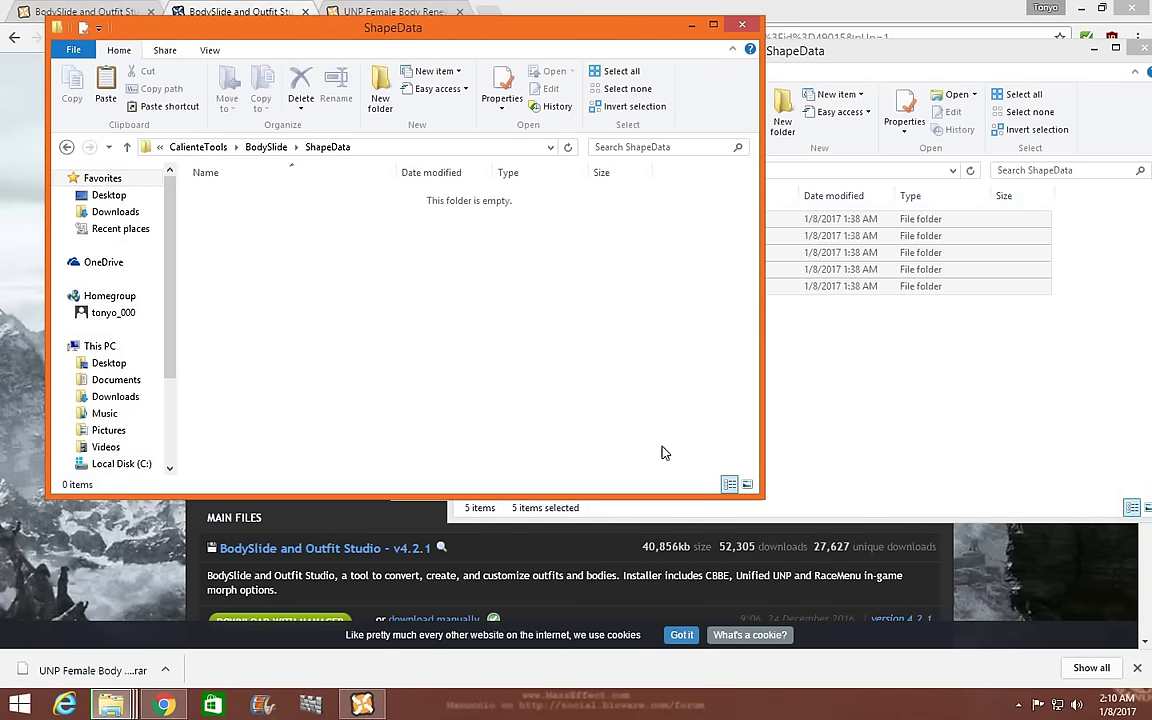
Copy the five folders from the Skyrim copy's ShapeData folder into the Mod Tools copy's ShapeData folder
click(840, 236)
drag(590, 302, 588, 203)
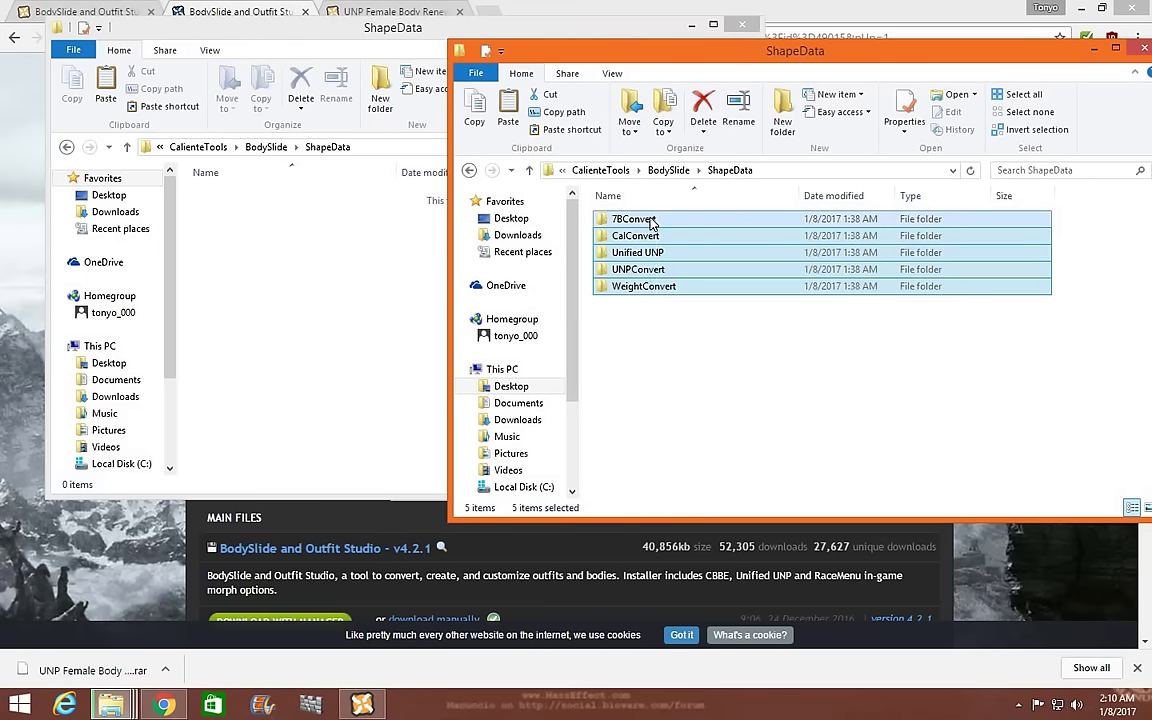
right_click(650, 219)
click(690, 385)
click(283, 303)
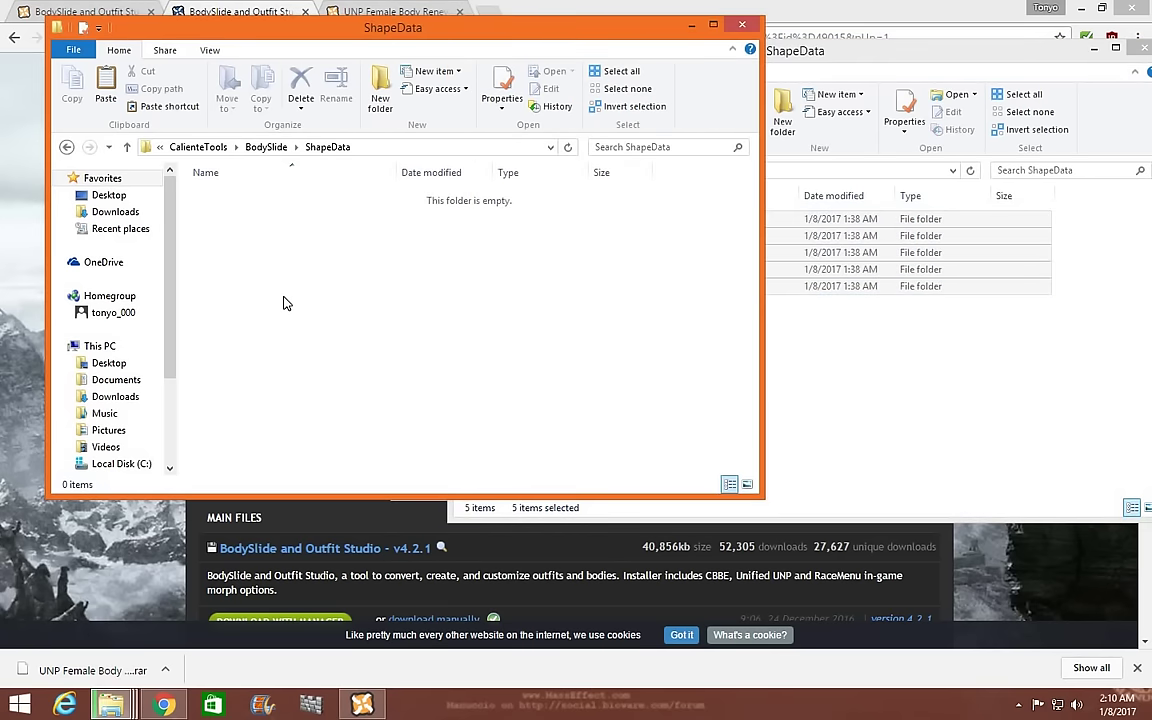
key(ctrl+v)
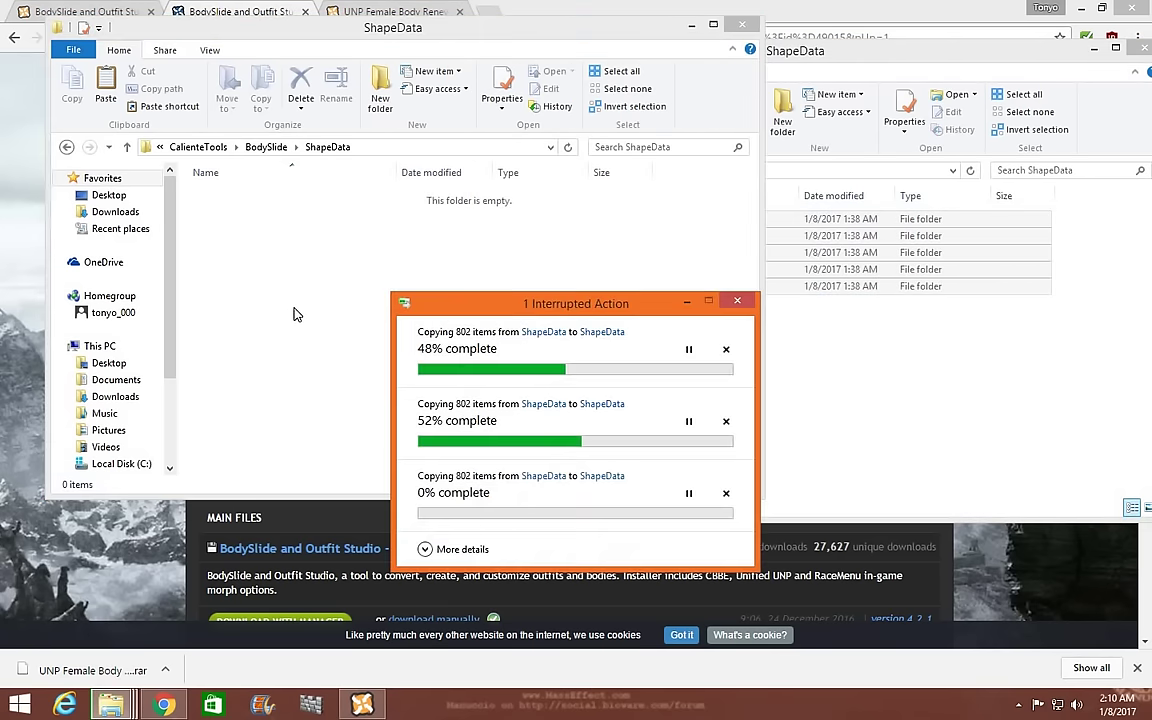
Cancel the remaining duplicate copy transfers into the Mod Tools copy's ShapeData folder
click(528, 390)
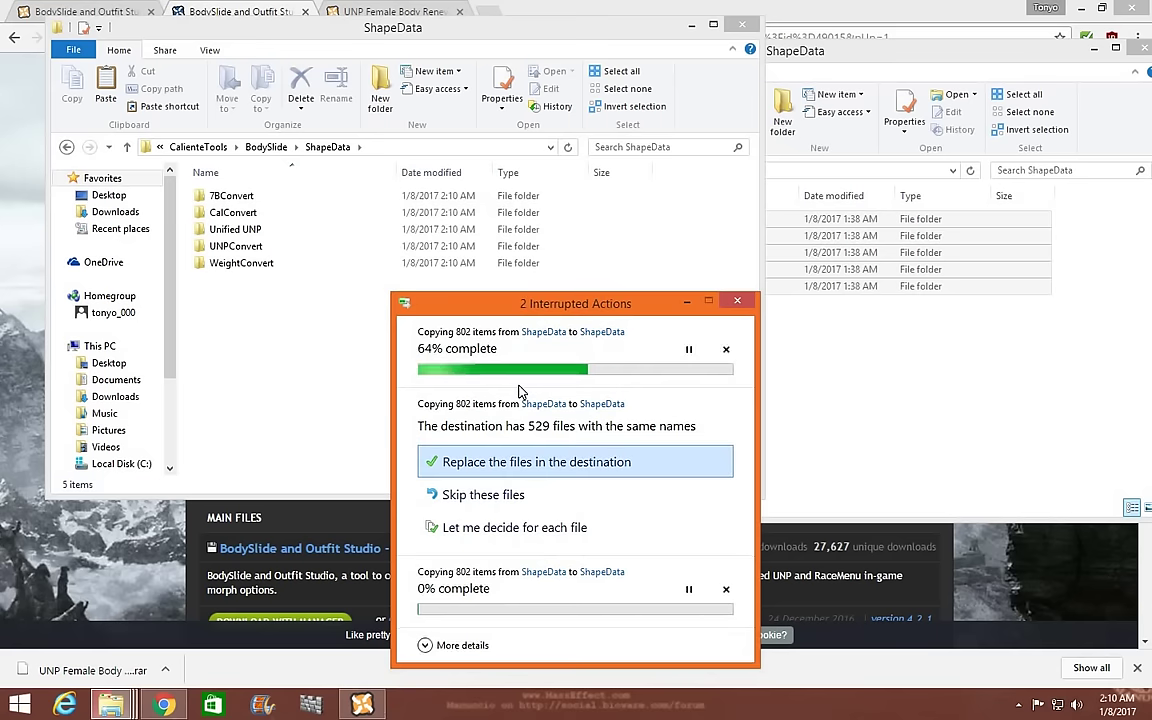
click(305, 338)
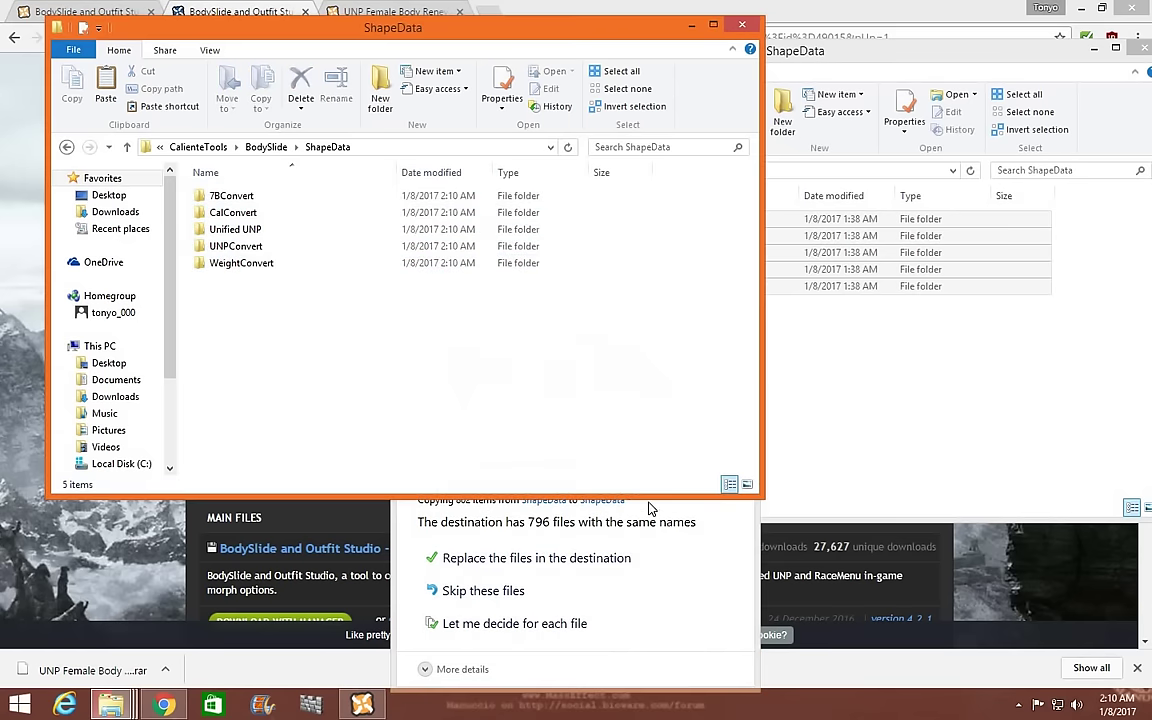
click(652, 512)
click(745, 303)
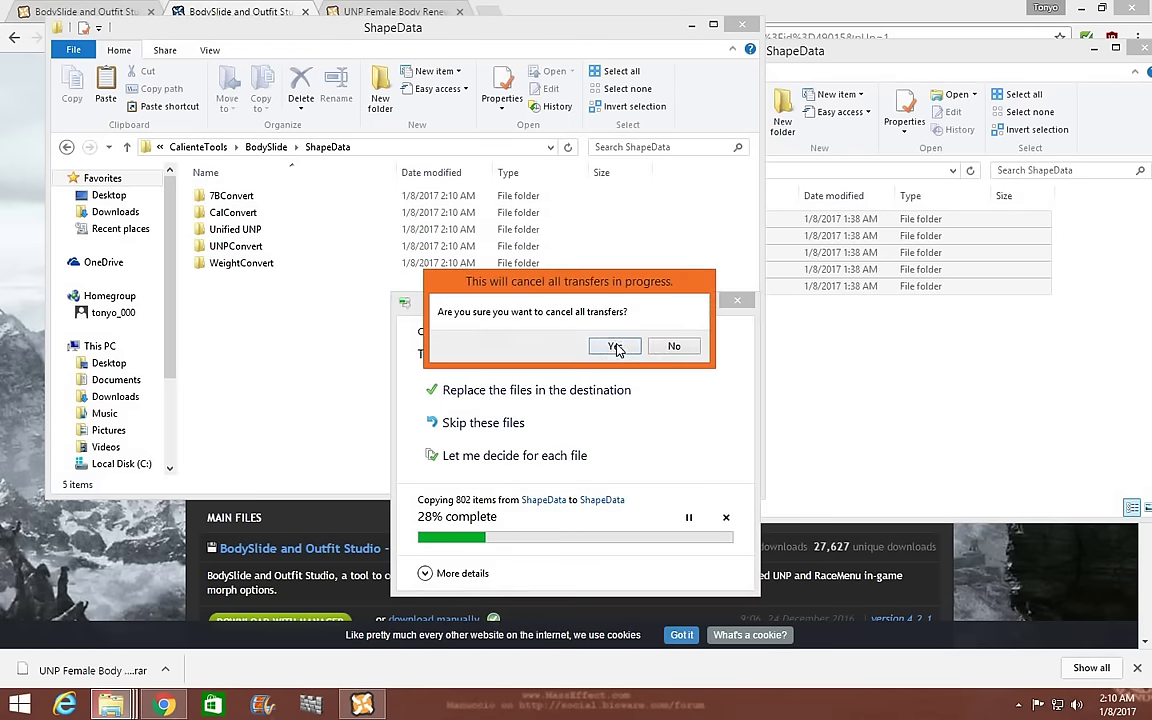
click(609, 342)
click(814, 375)
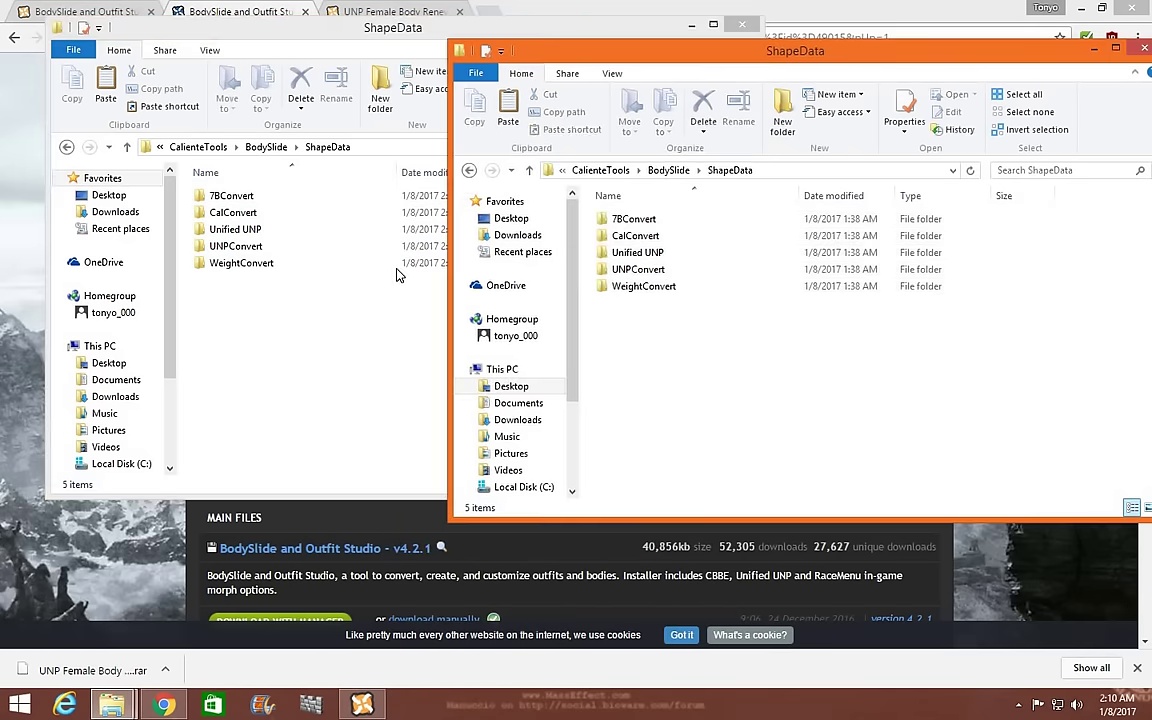
Open the SliderCategories folder in both the Mod Tools copy and the Skyrim copy of BodySlide
click(66, 147)
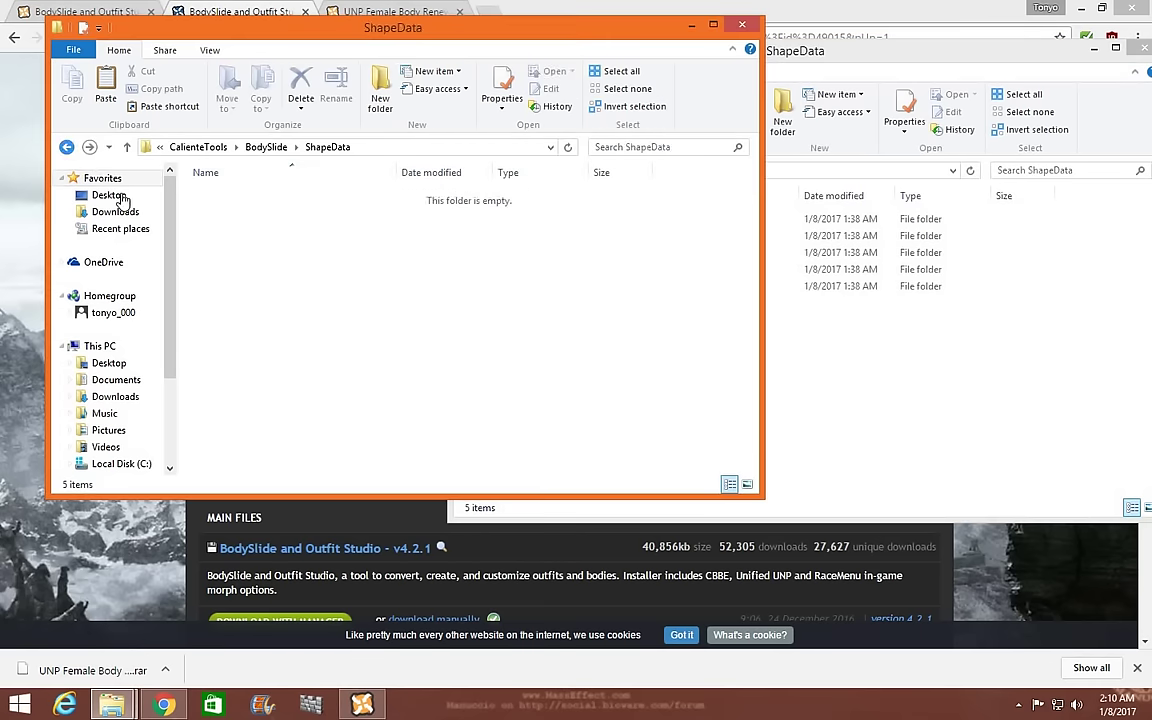
double_click(226, 262)
click(895, 349)
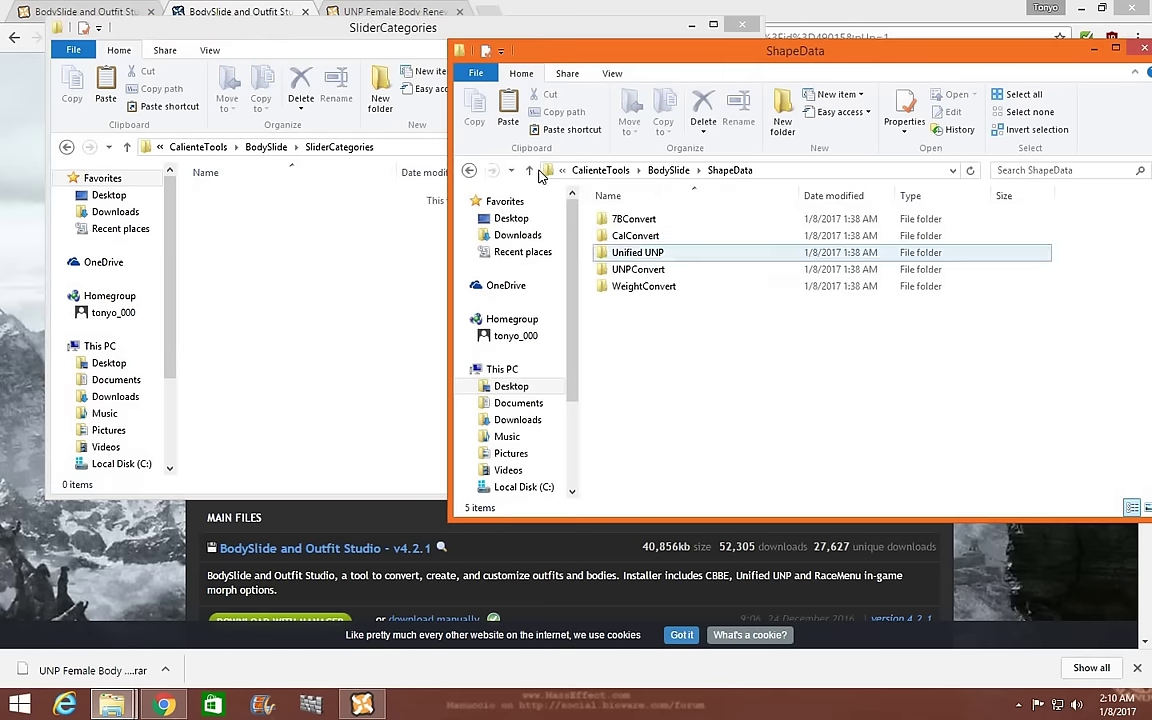
click(469, 170)
double_click(626, 288)
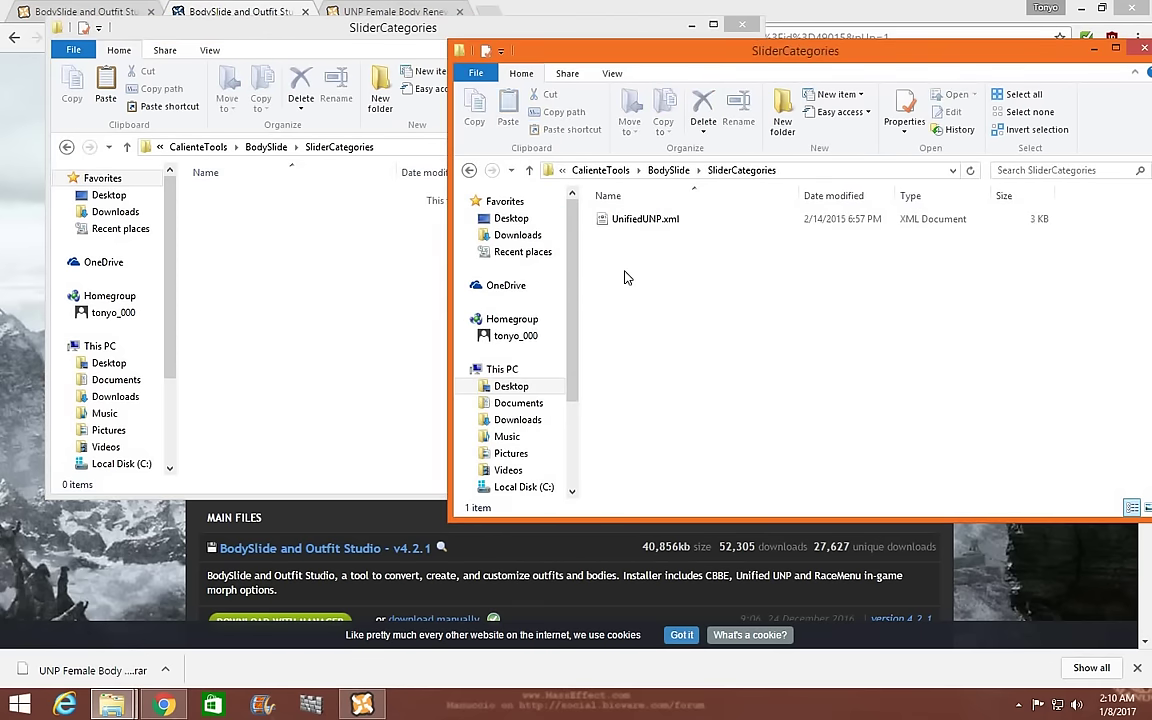
Copy UnifiedUNP.xml from the Skyrim copy's SliderCategories folder into the Mod Tools copy's SliderCategories folder
click(631, 221)
right_click(631, 221)
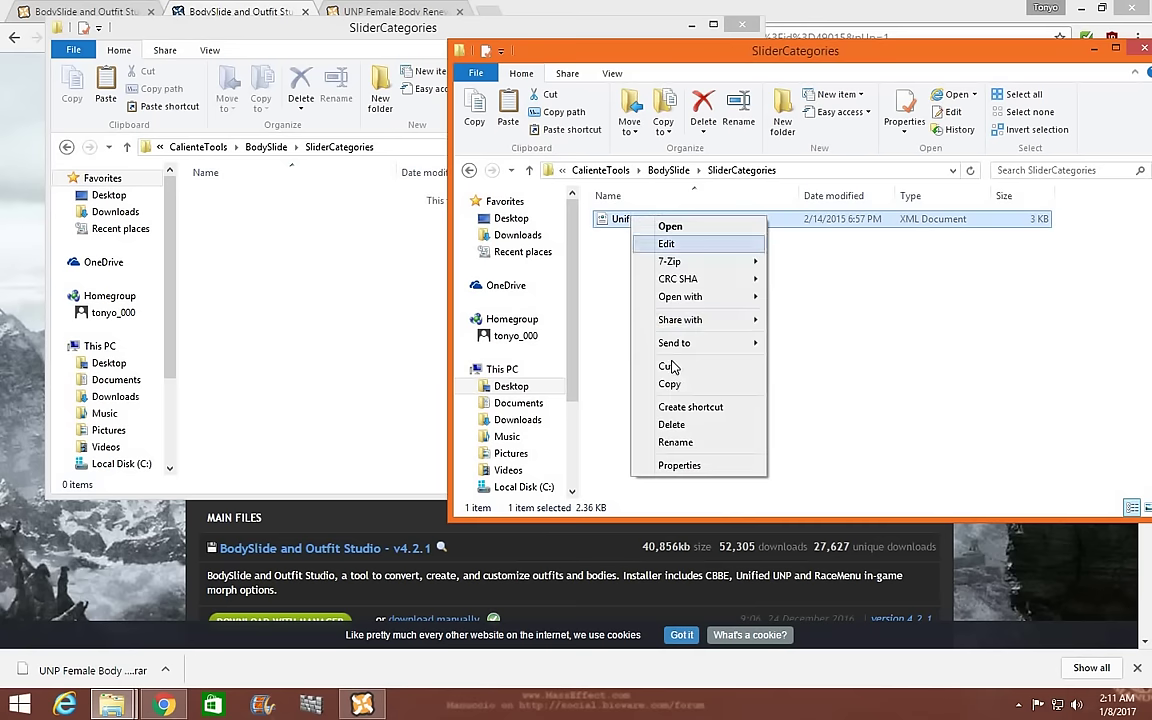
click(660, 383)
click(305, 315)
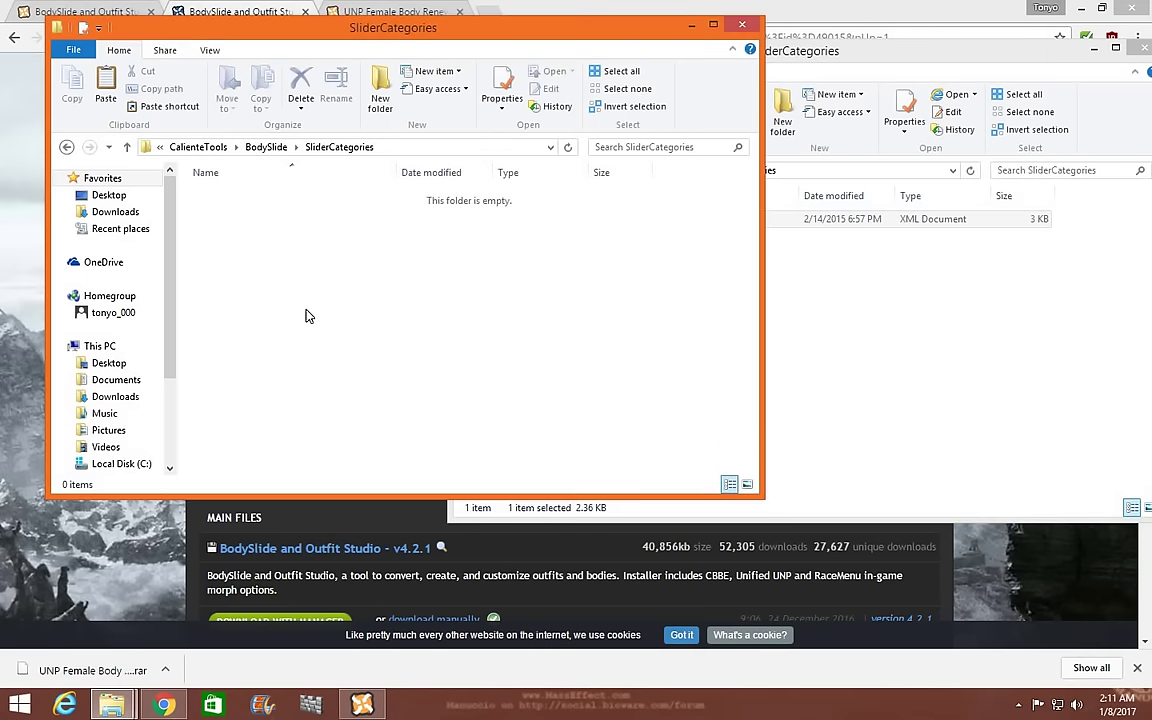
key(ctrl+v)
Open the SliderGroups folder in both the Skyrim copy and the Mod Tools copy of BodySlide
click(812, 303)
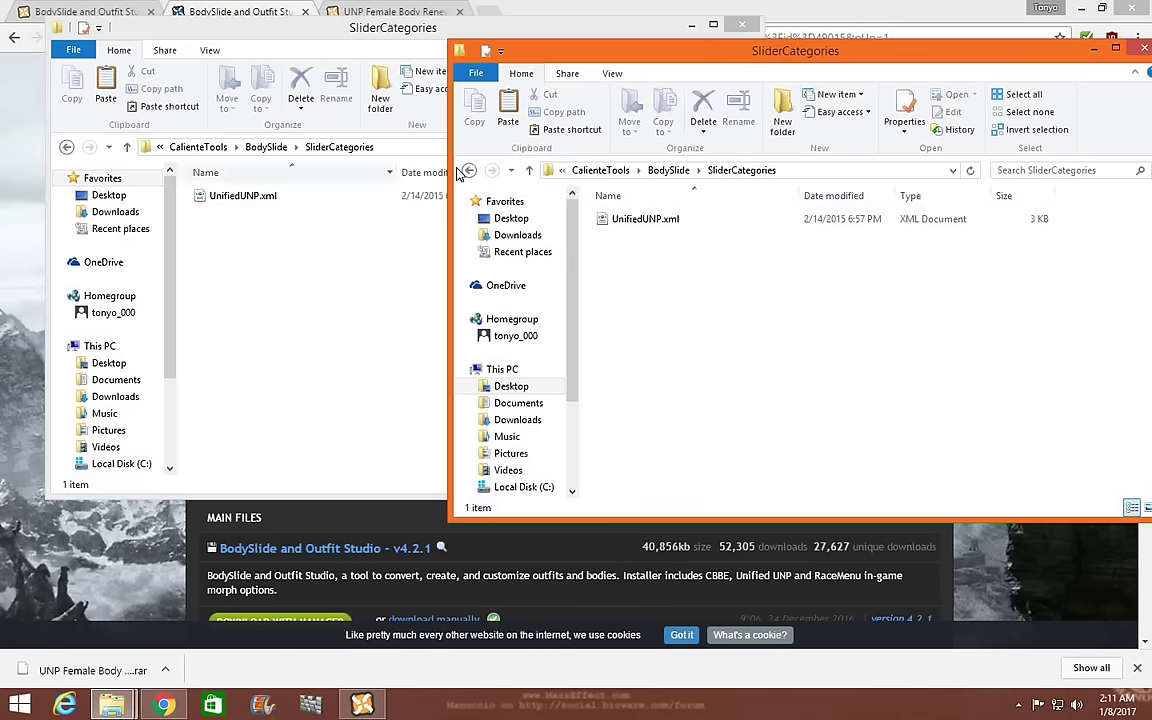
click(469, 170)
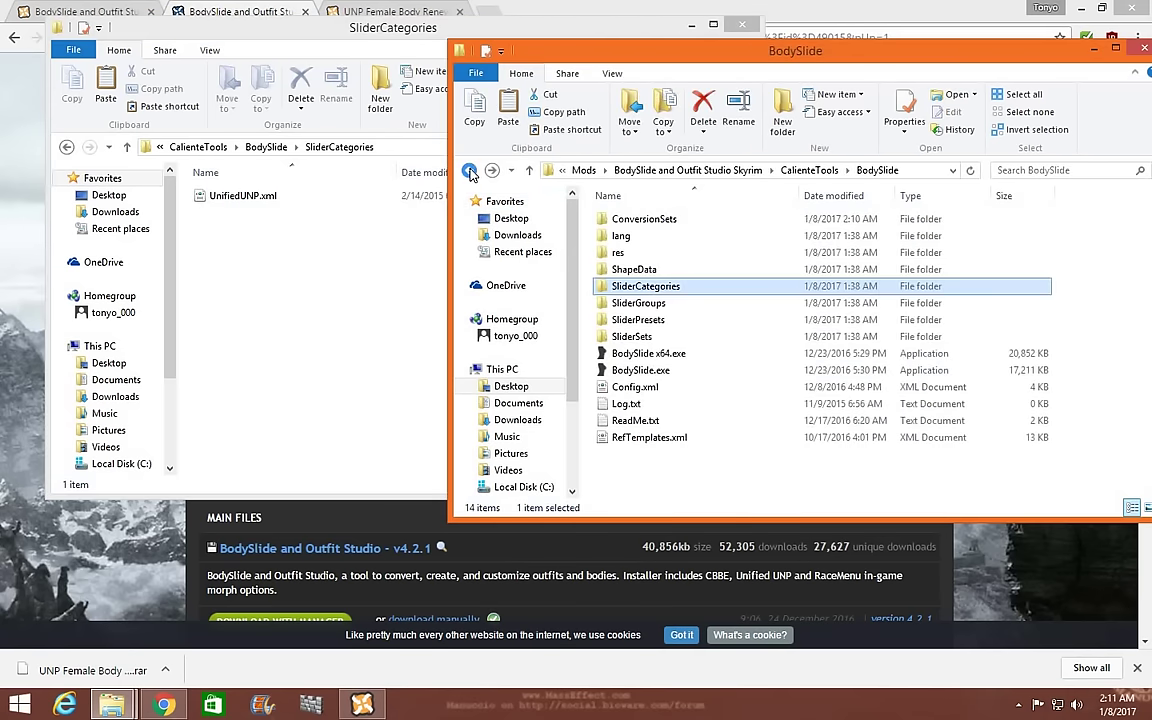
double_click(630, 303)
click(636, 220)
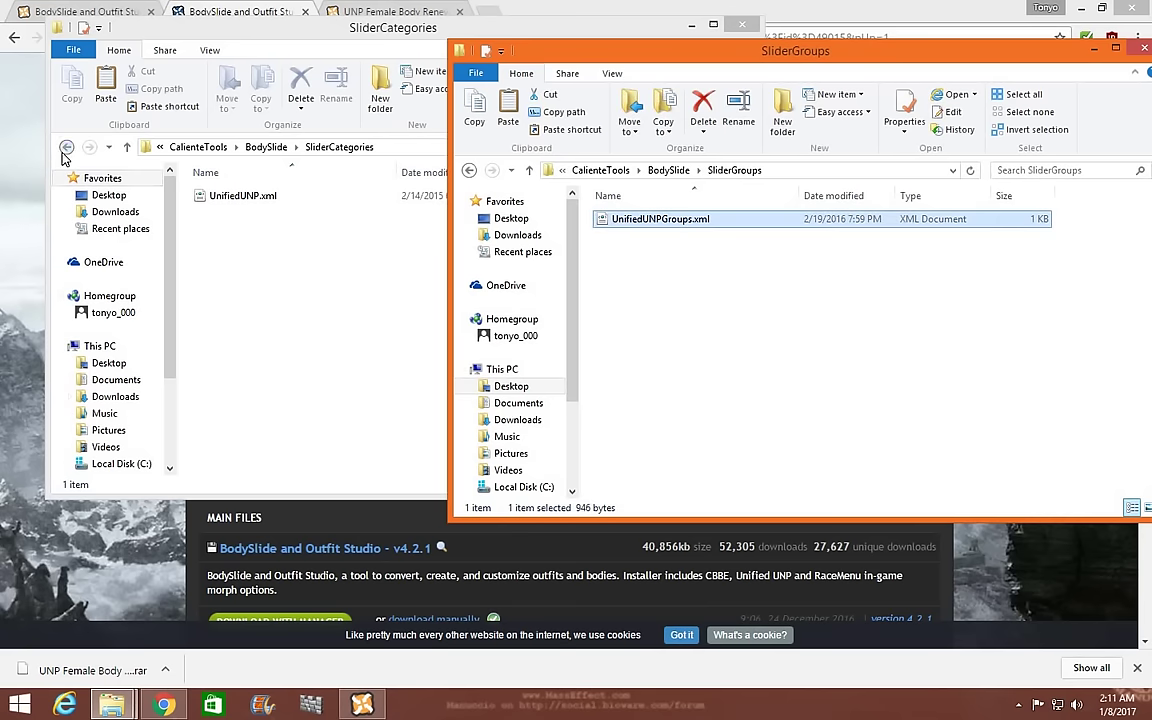
click(66, 148)
double_click(232, 276)
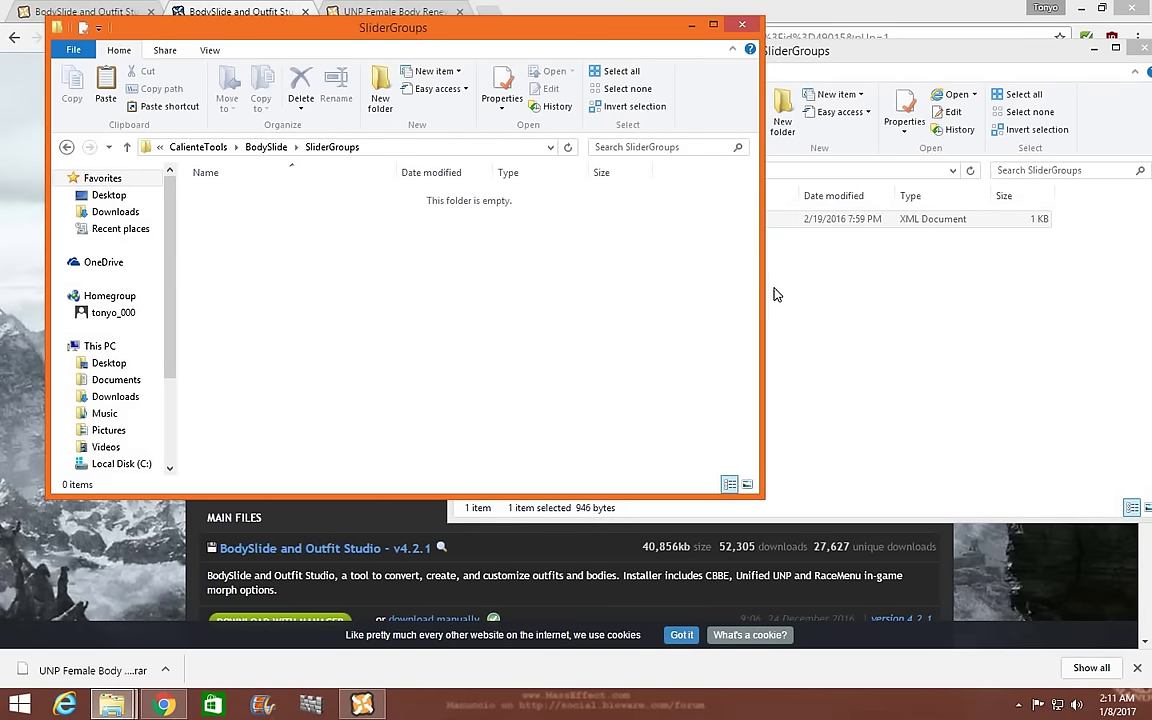
Copy UnifiedUNPGroups.xml from the Skyrim copy's SliderGroups folder into the Mod Tools copy's SliderGroups folder
click(777, 294)
right_click(660, 220)
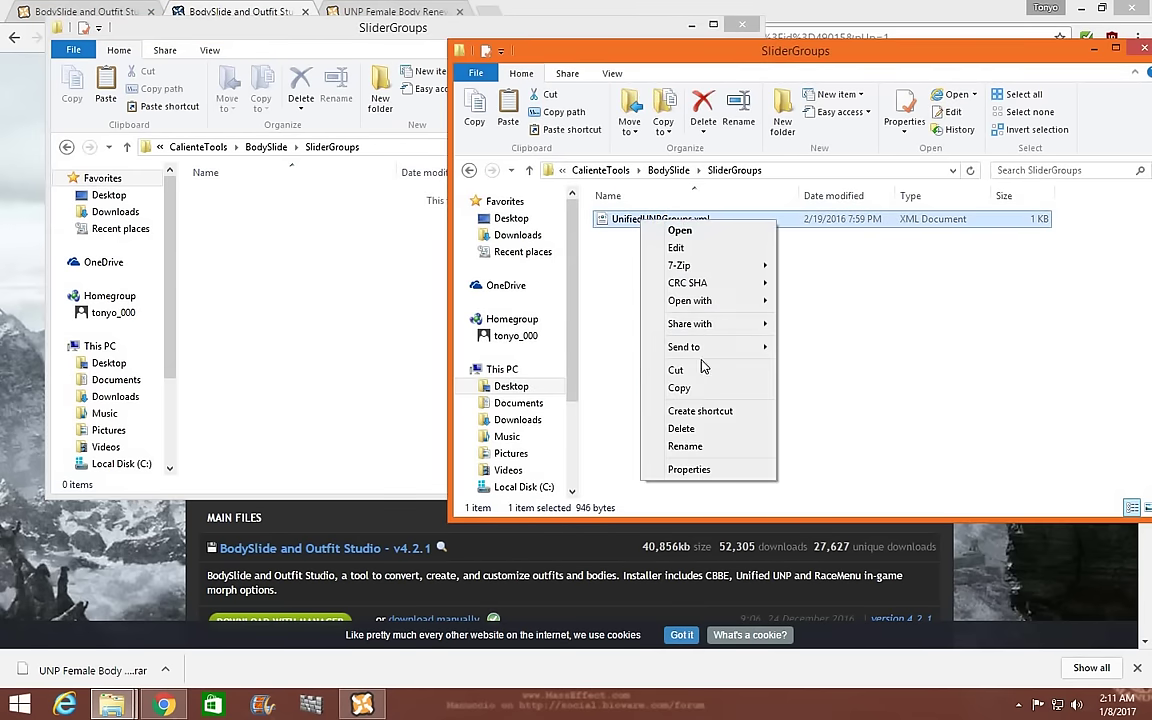
click(679, 388)
click(337, 329)
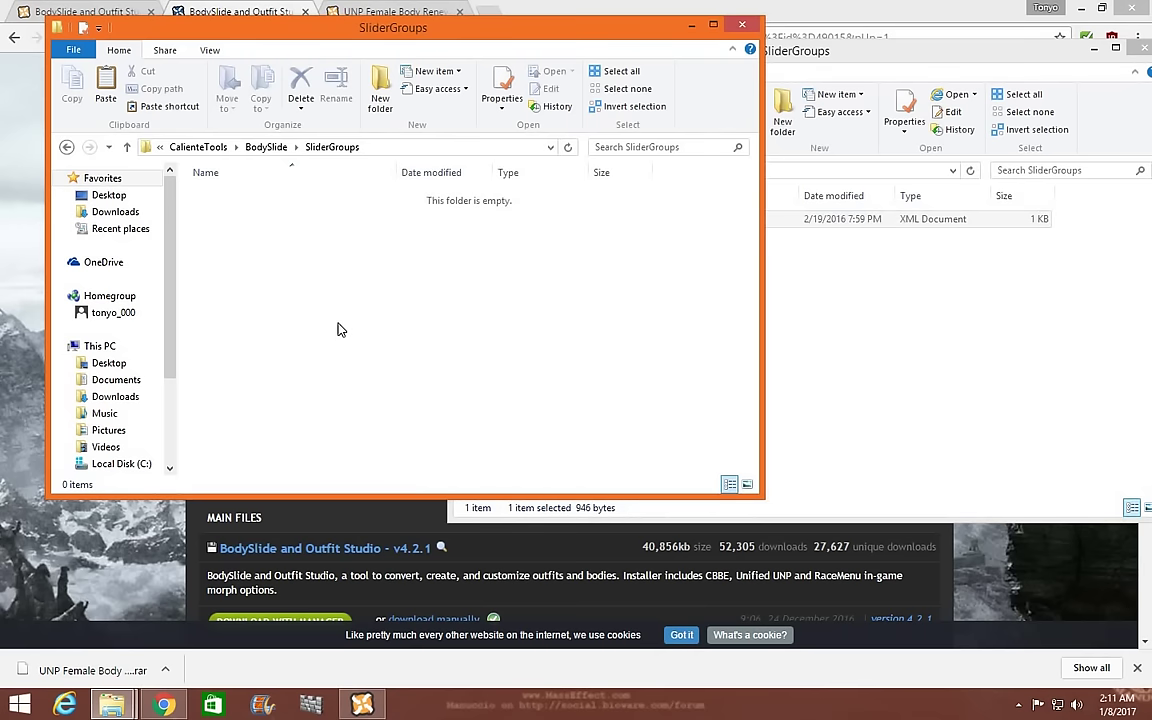
key(ctrl+v)
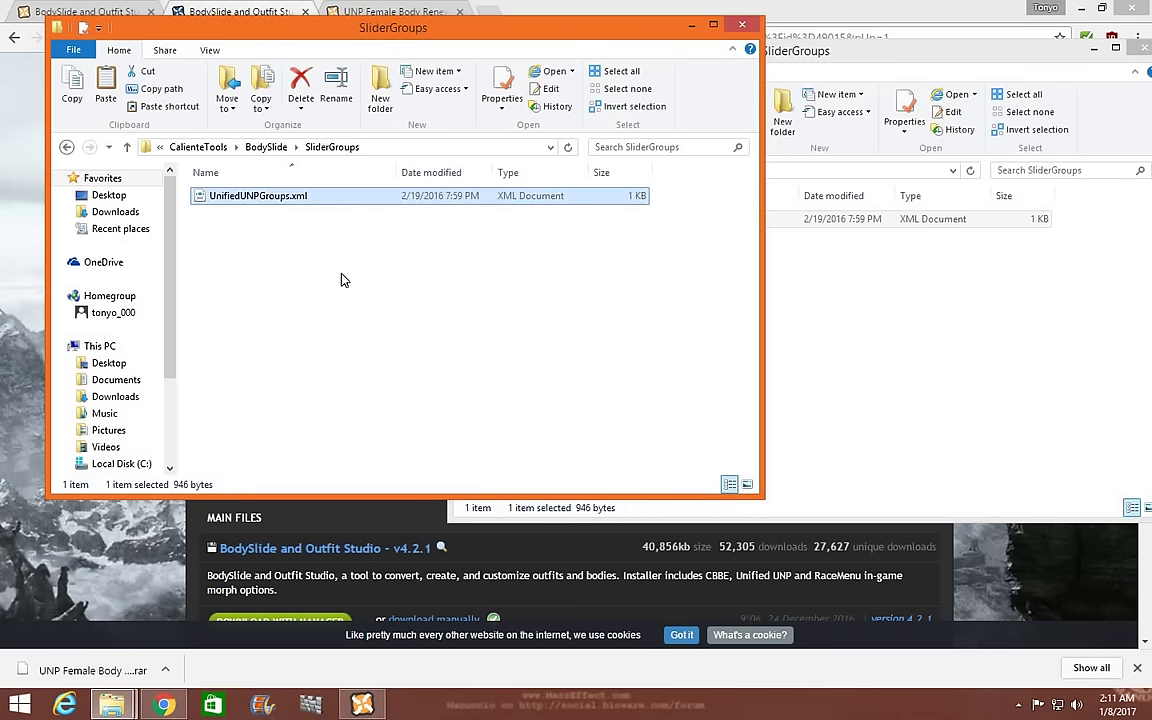
Return both windows from SliderGroups to their BodySlide folders
click(842, 278)
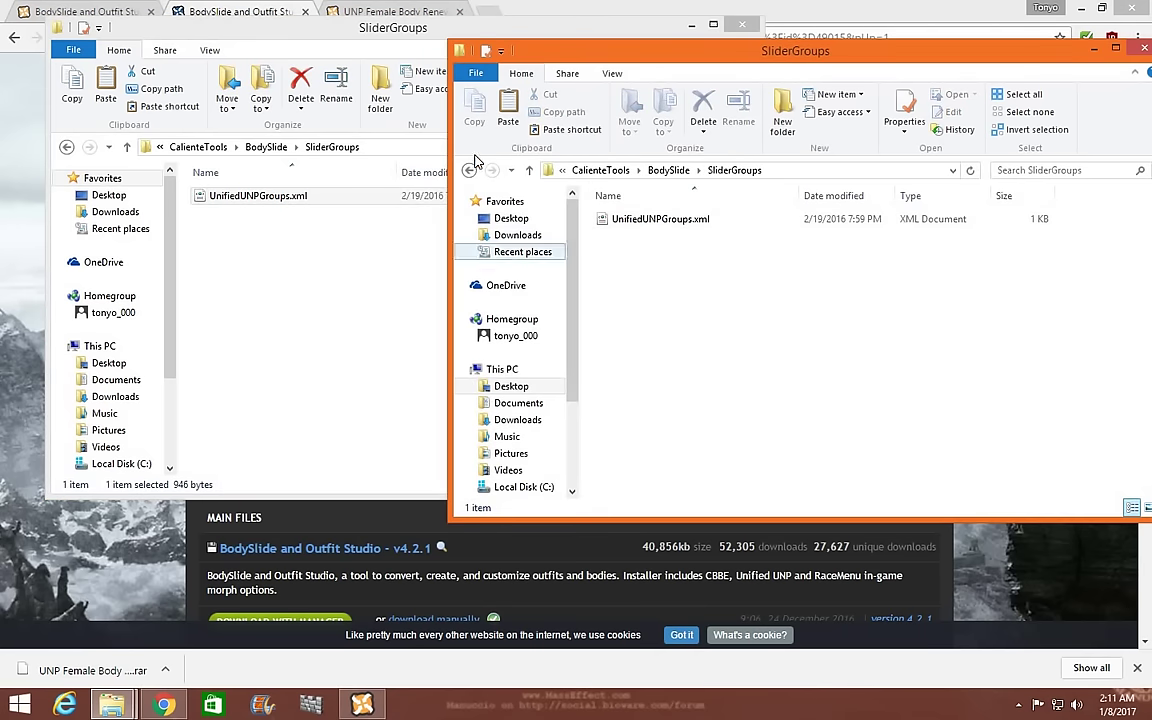
click(100, 158)
click(66, 147)
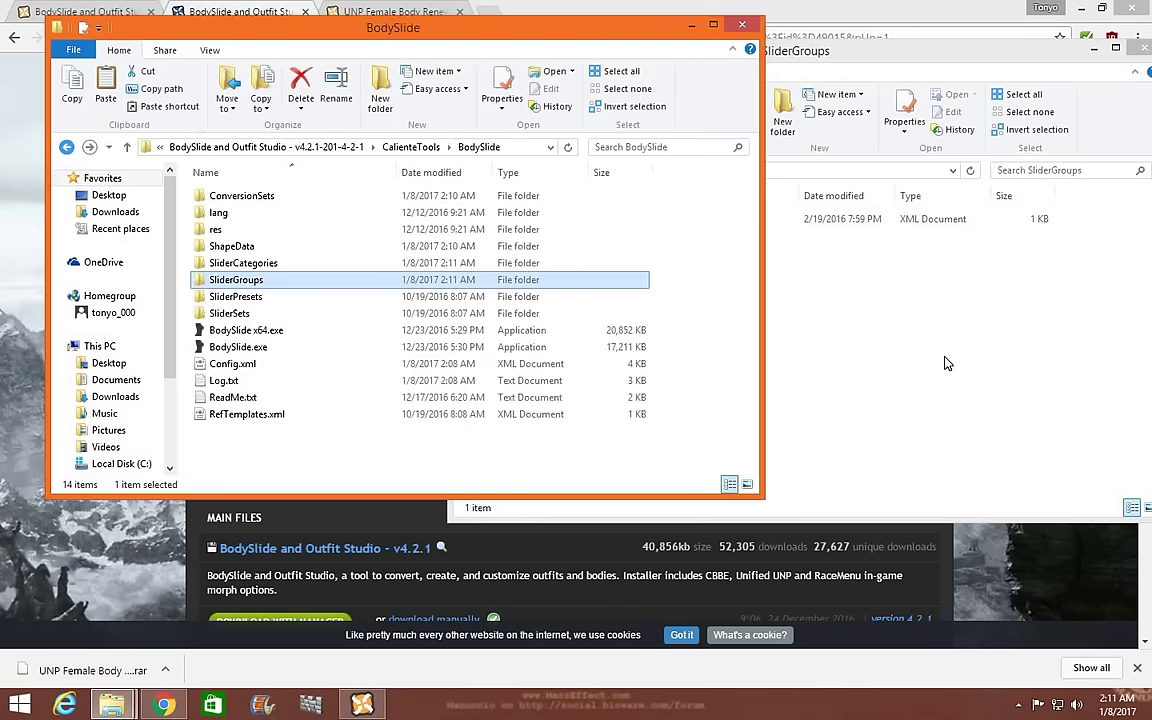
click(842, 300)
click(470, 173)
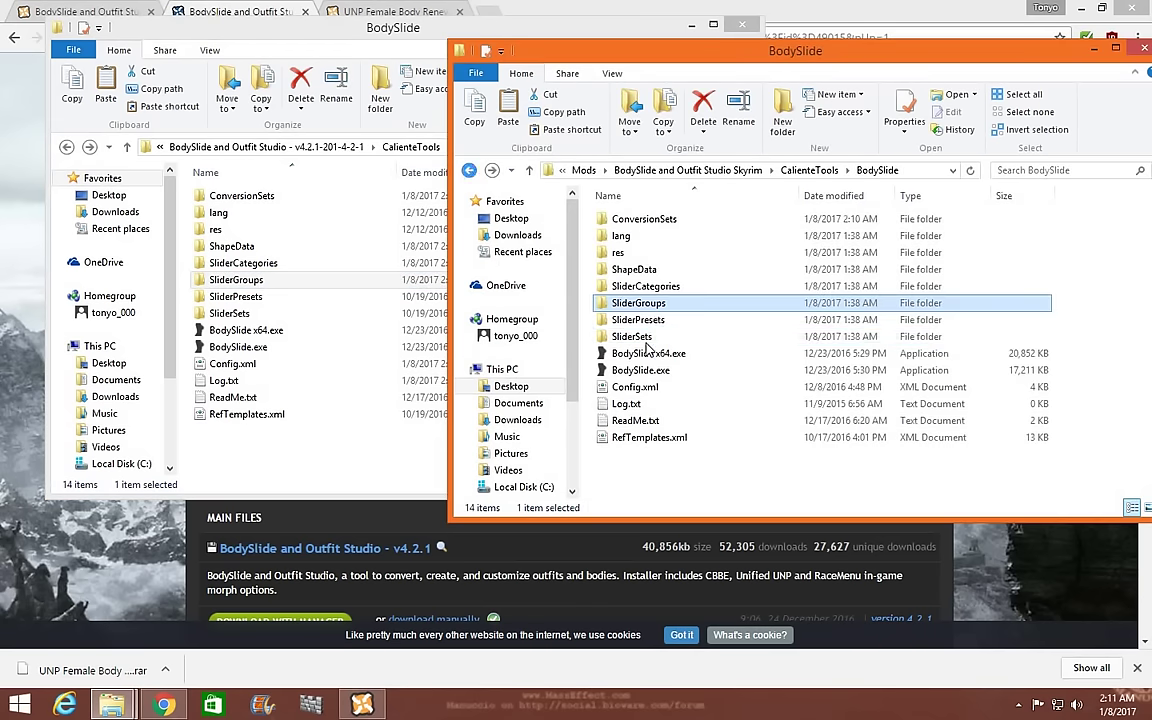
Copy UnifiedUNPPresets.xml from the Skyrim copy's SliderPresets folder into the Mod Tools copy's SliderPresets folder
double_click(615, 318)
right_click(630, 219)
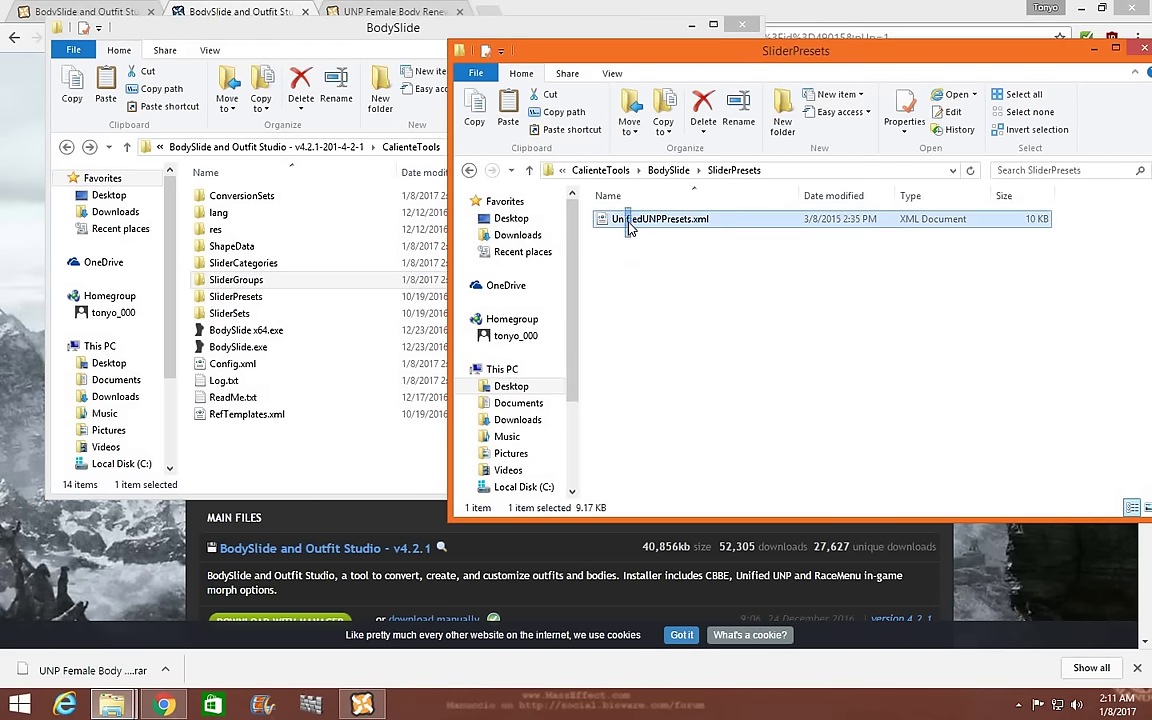
click(667, 390)
click(292, 296)
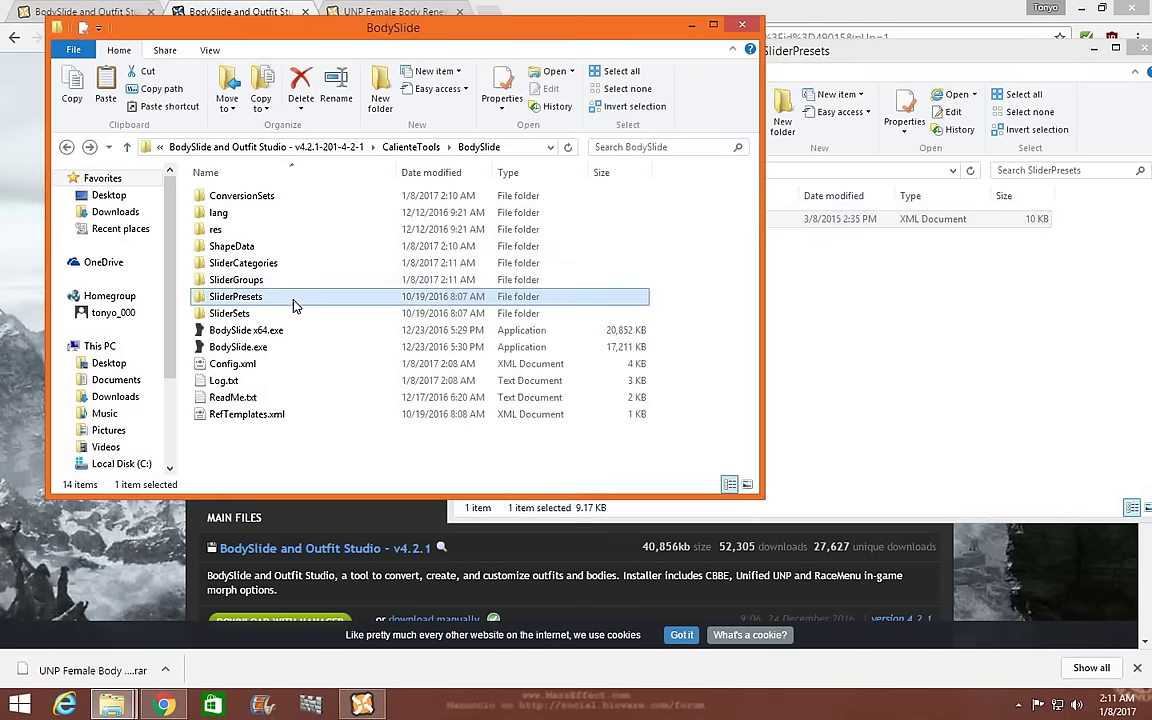
double_click(292, 296)
key(ctrl+v)
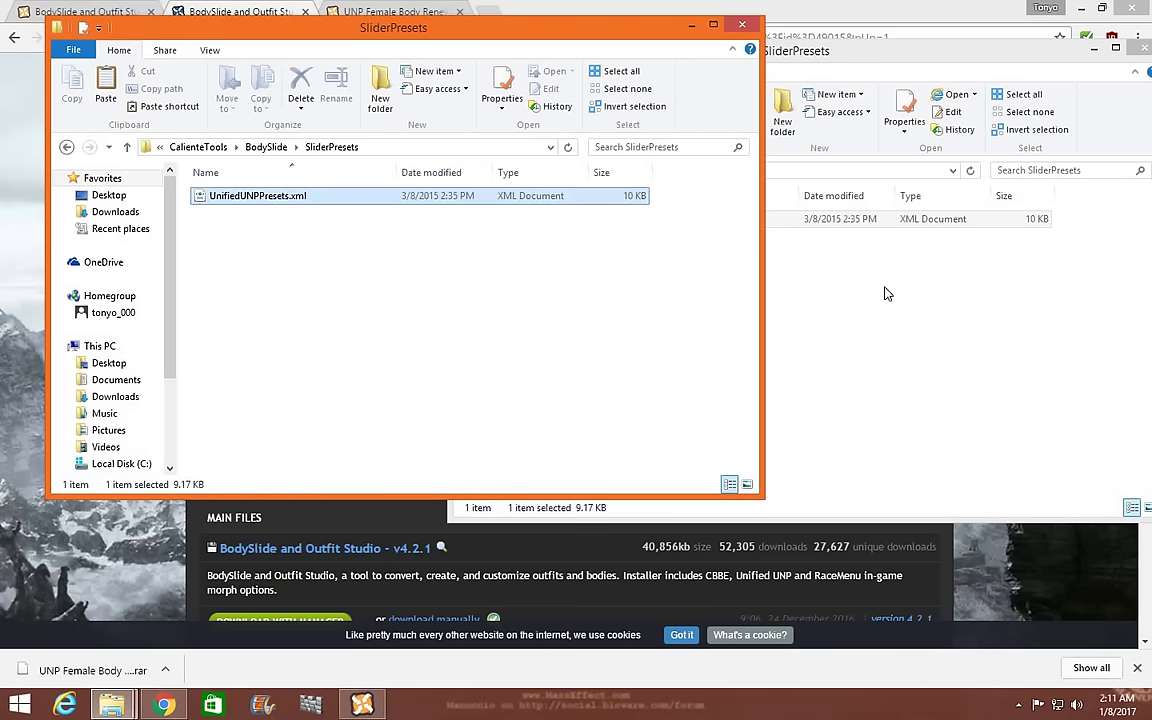
Open the SliderSets folder in both the Mod Tools copy and the Skyrim copy of BodySlide
click(885, 290)
click(66, 148)
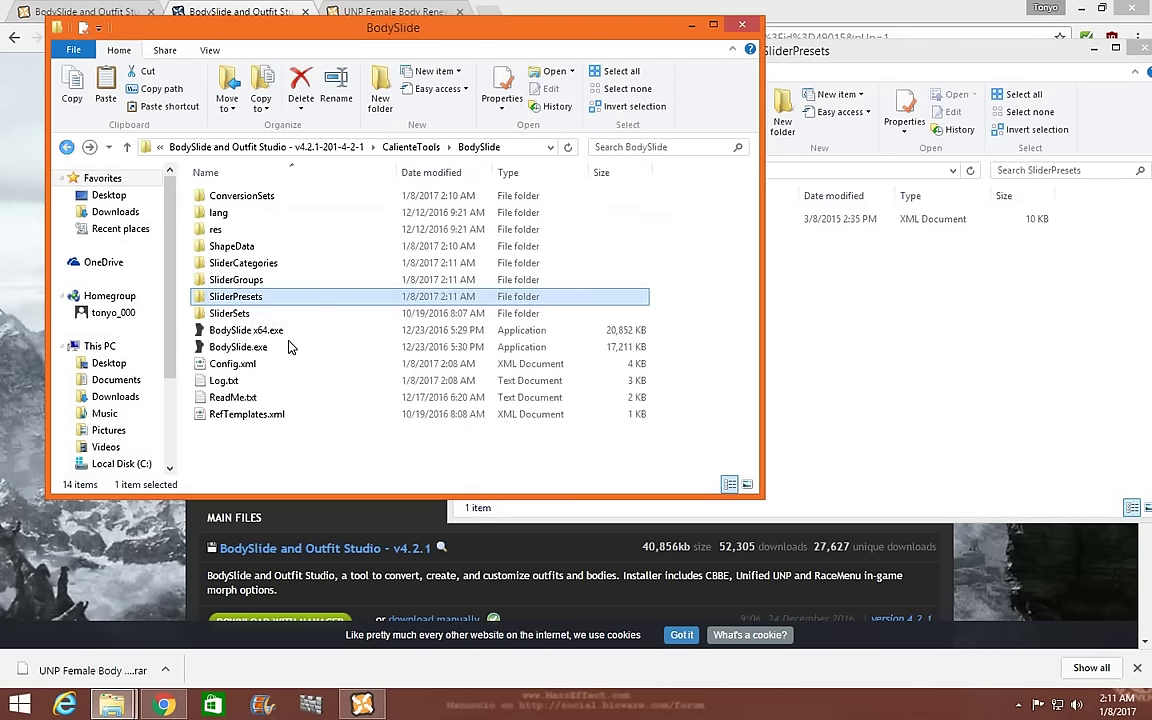
double_click(288, 319)
click(874, 325)
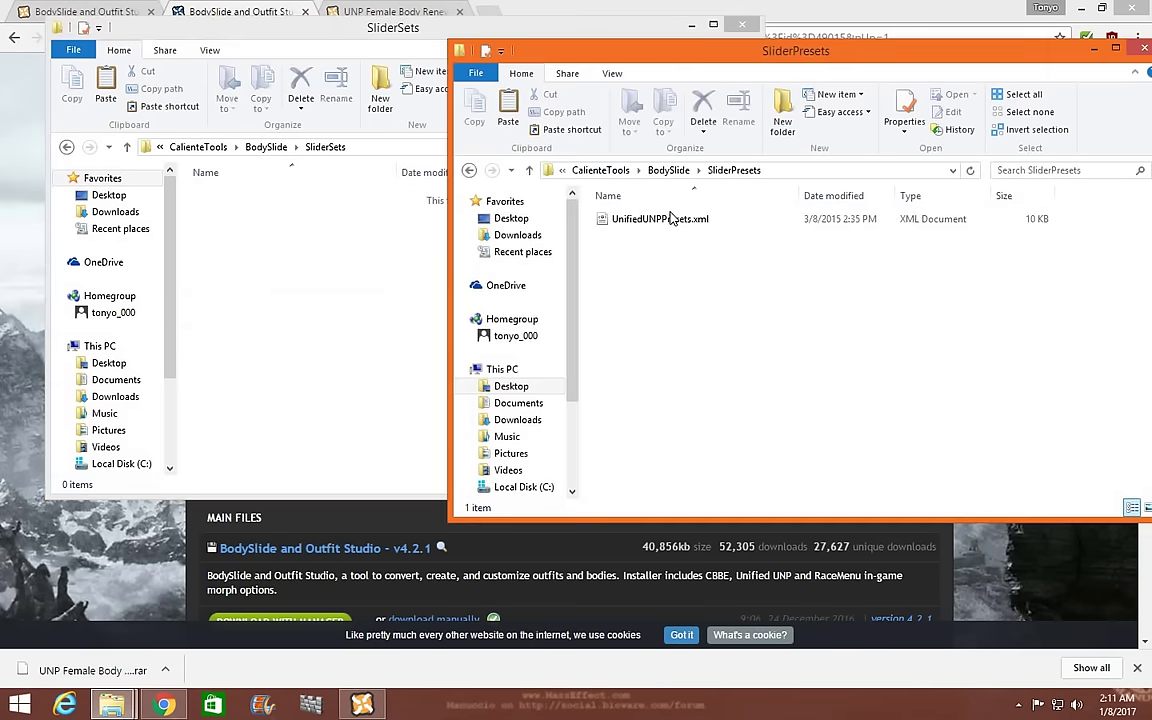
click(469, 170)
double_click(631, 337)
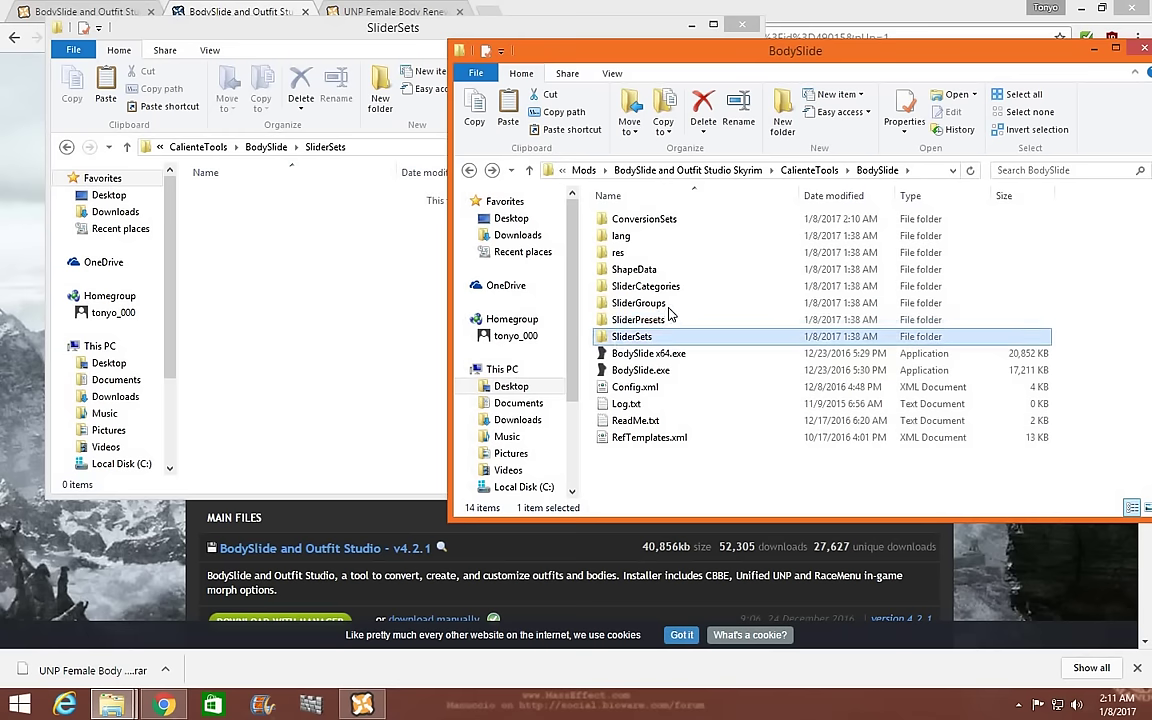
Copy UnifiedUNP.xml from the Skyrim copy's SliderSets folder into the Mod Tools copy's SliderSets folder
right_click(661, 211)
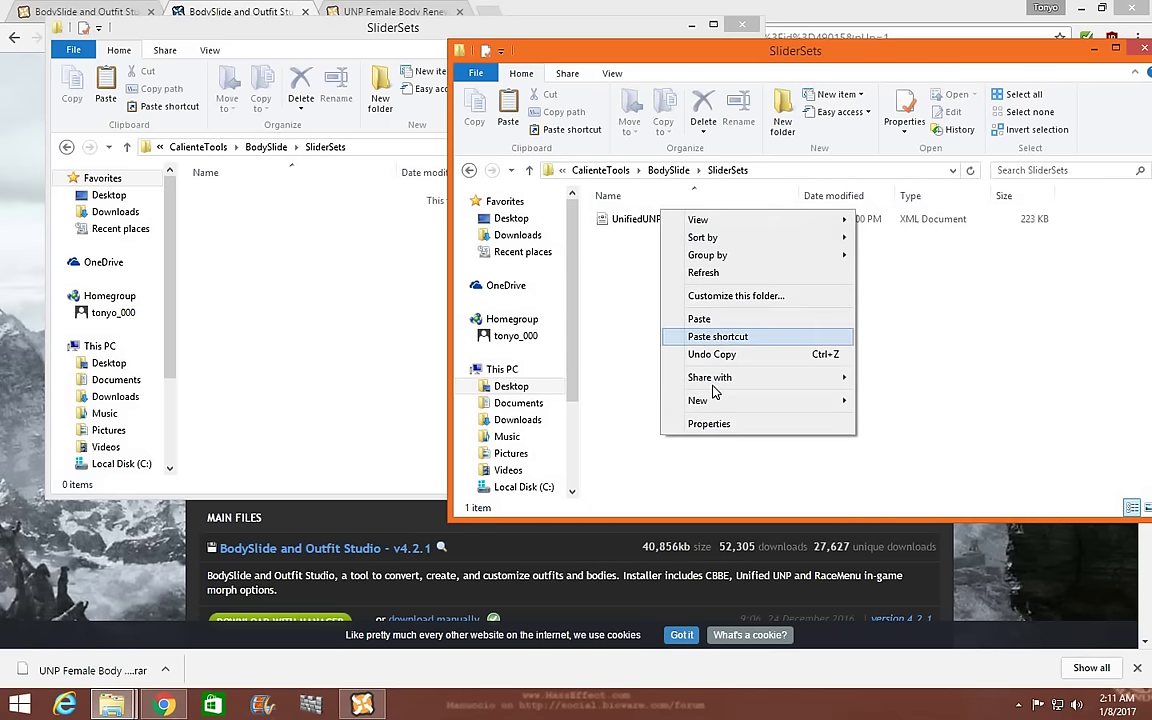
click(647, 222)
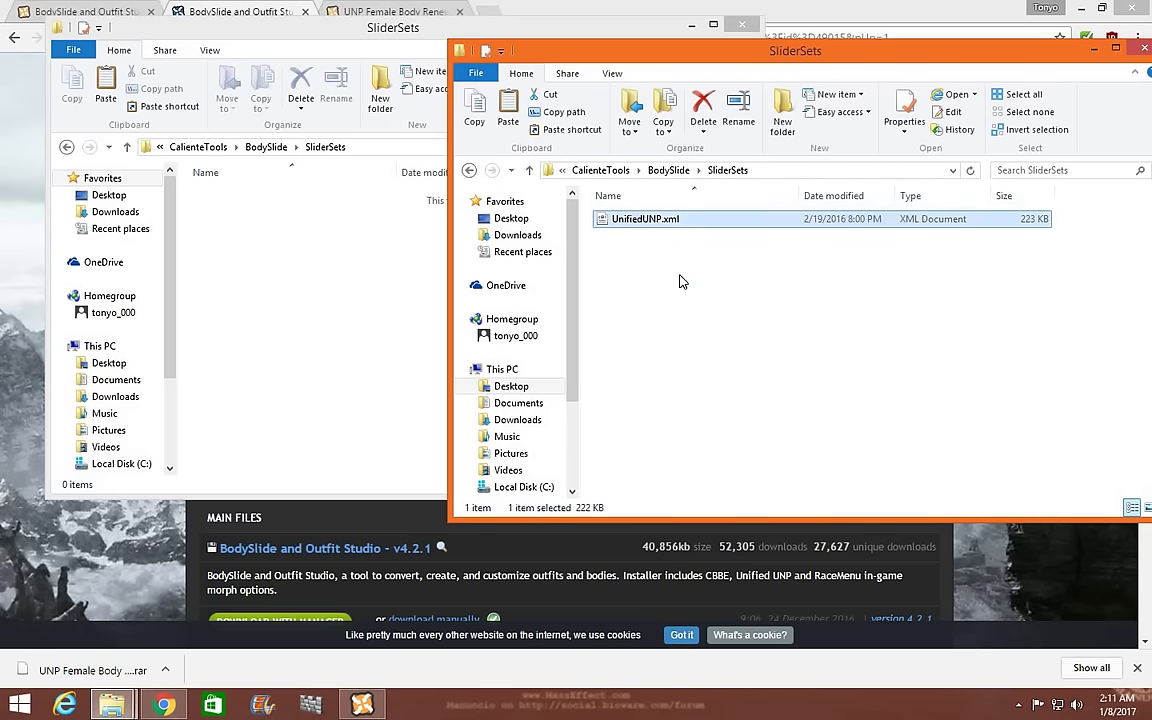
right_click(583, 210)
click(630, 355)
click(421, 322)
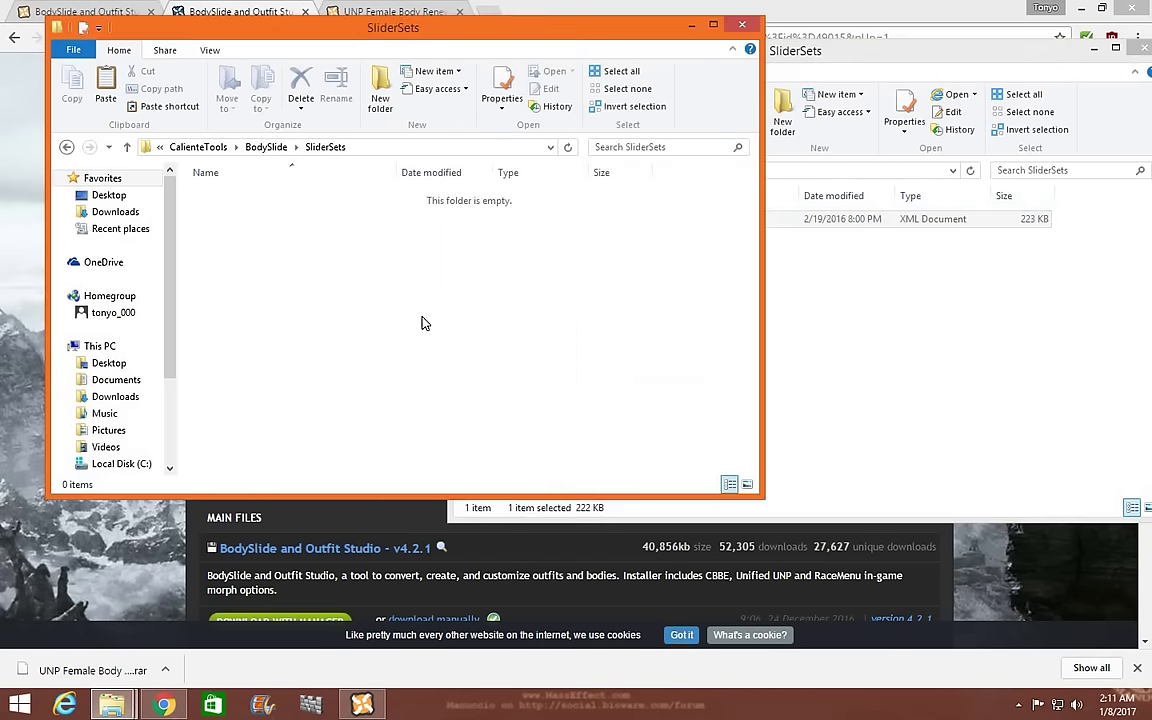
key(ctrl+v)
click(905, 303)
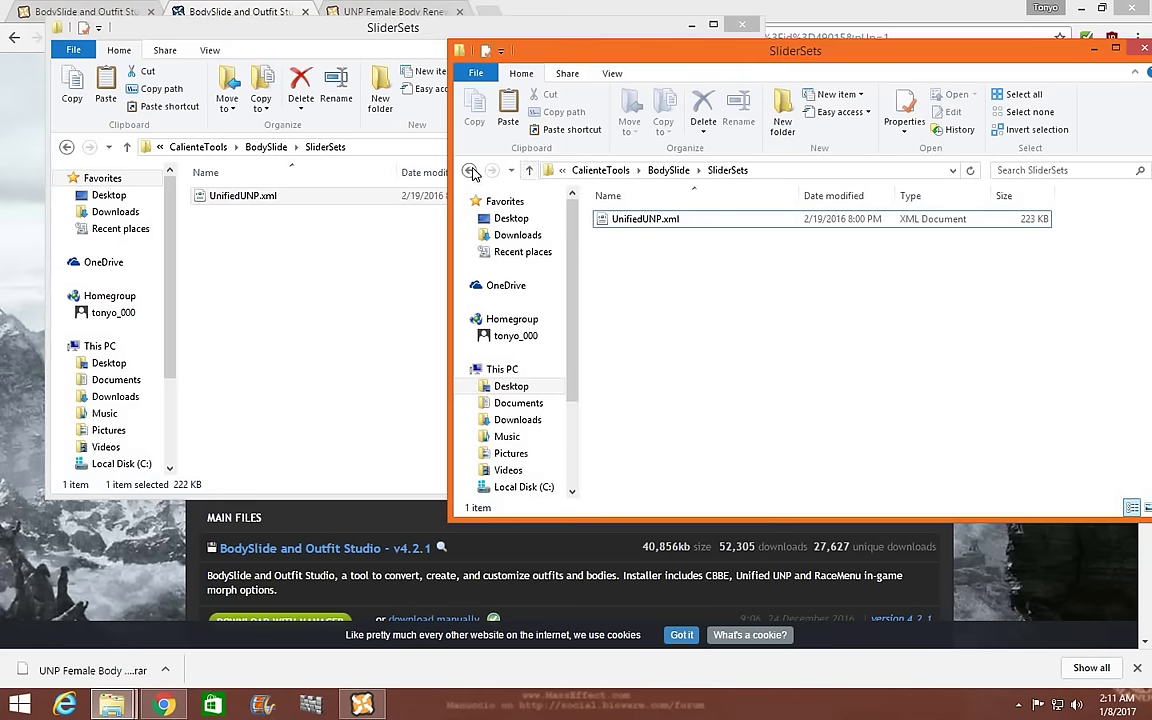
click(327, 270)
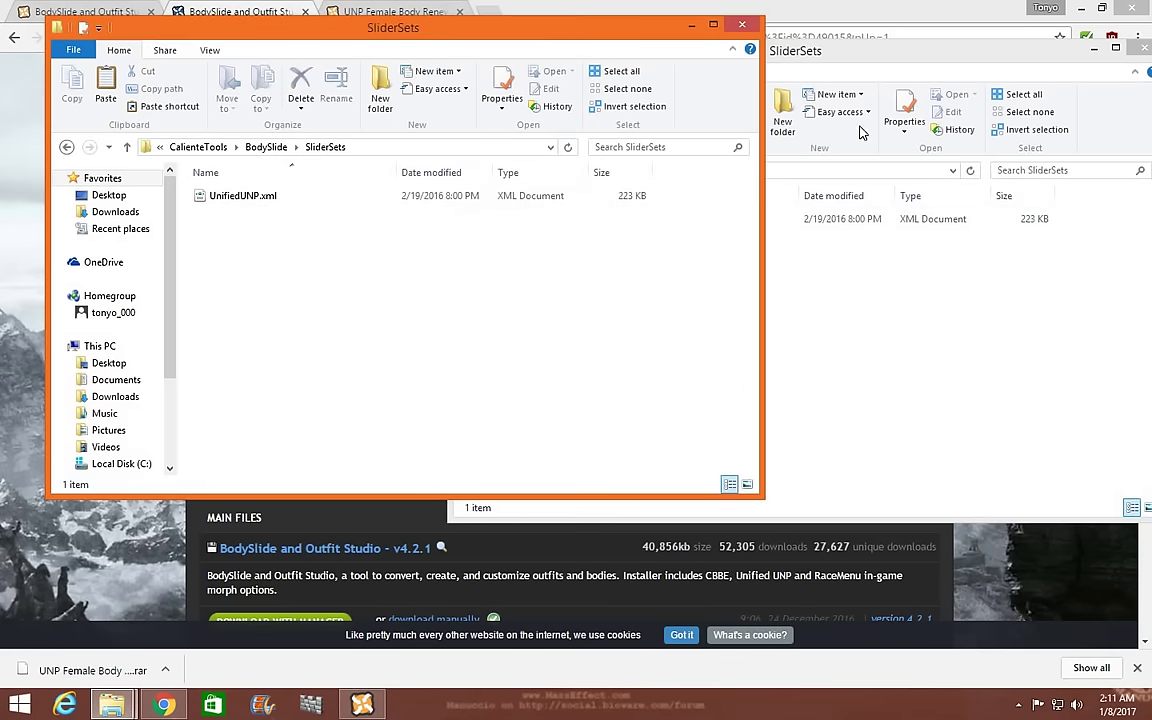
Go back up to the Skyrim copy's BodySlide folder and check the contents of its SliderPresets folder
click(865, 58)
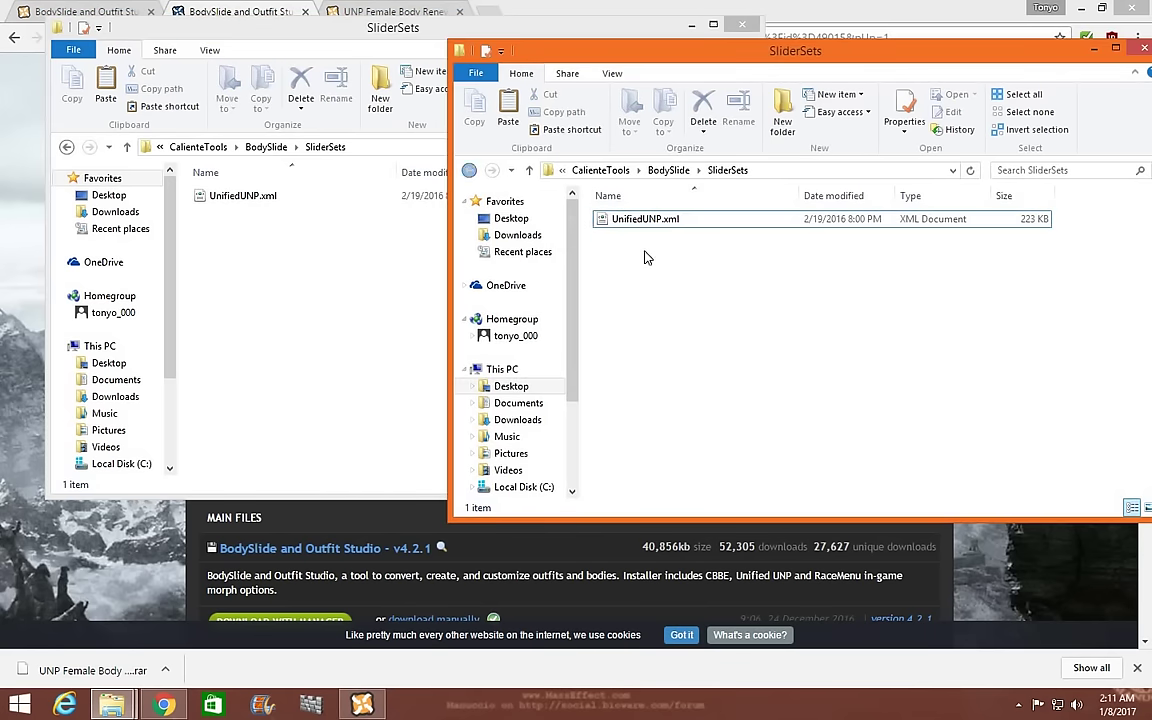
key(alt+Up)
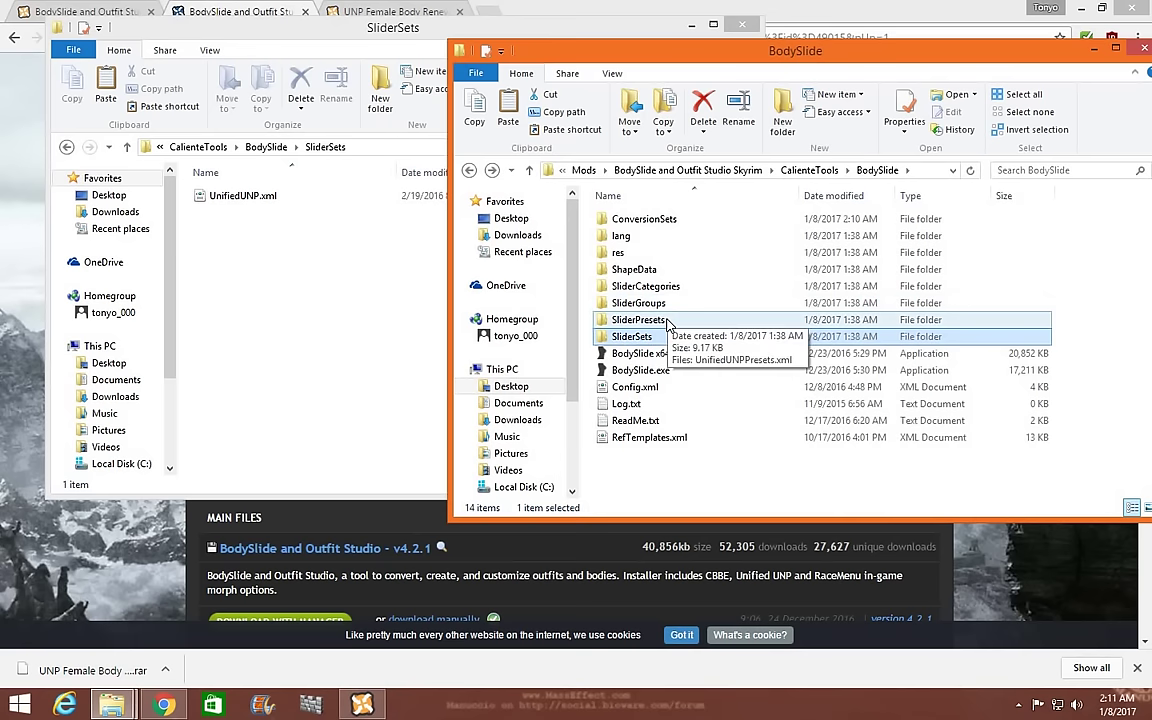
double_click(650, 320)
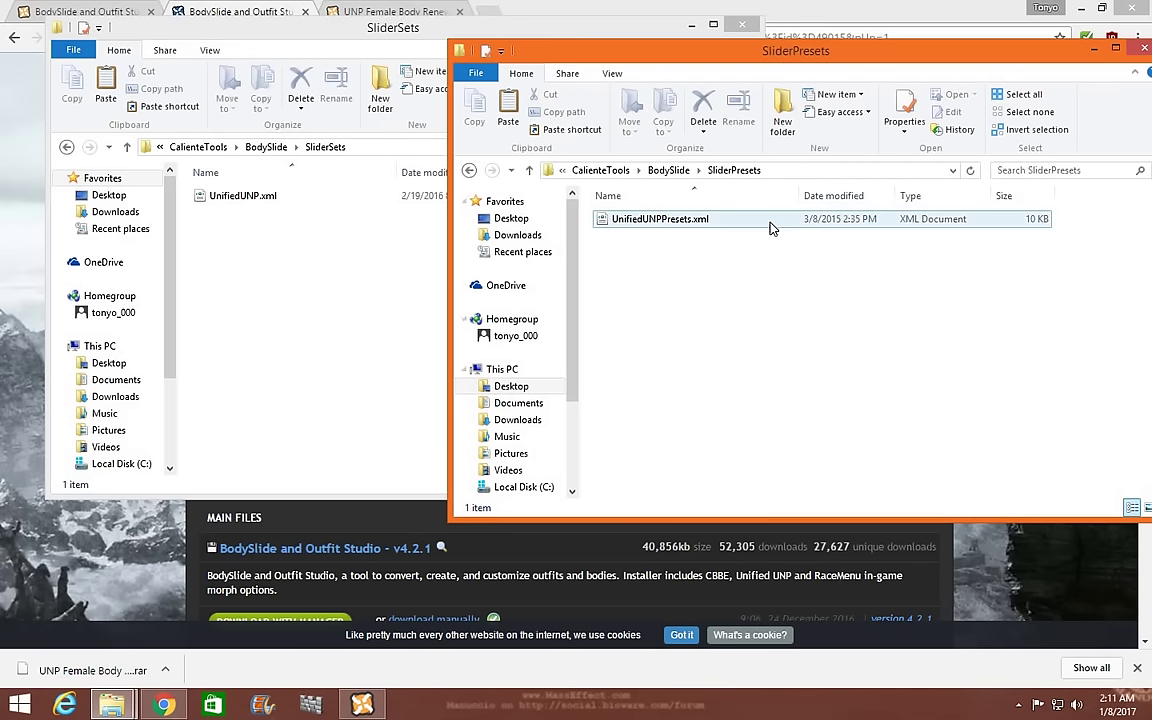
click(677, 224)
Close both folder windows, the Mod Tools copy and the Skyrim copy of BodySlide
click(85, 160)
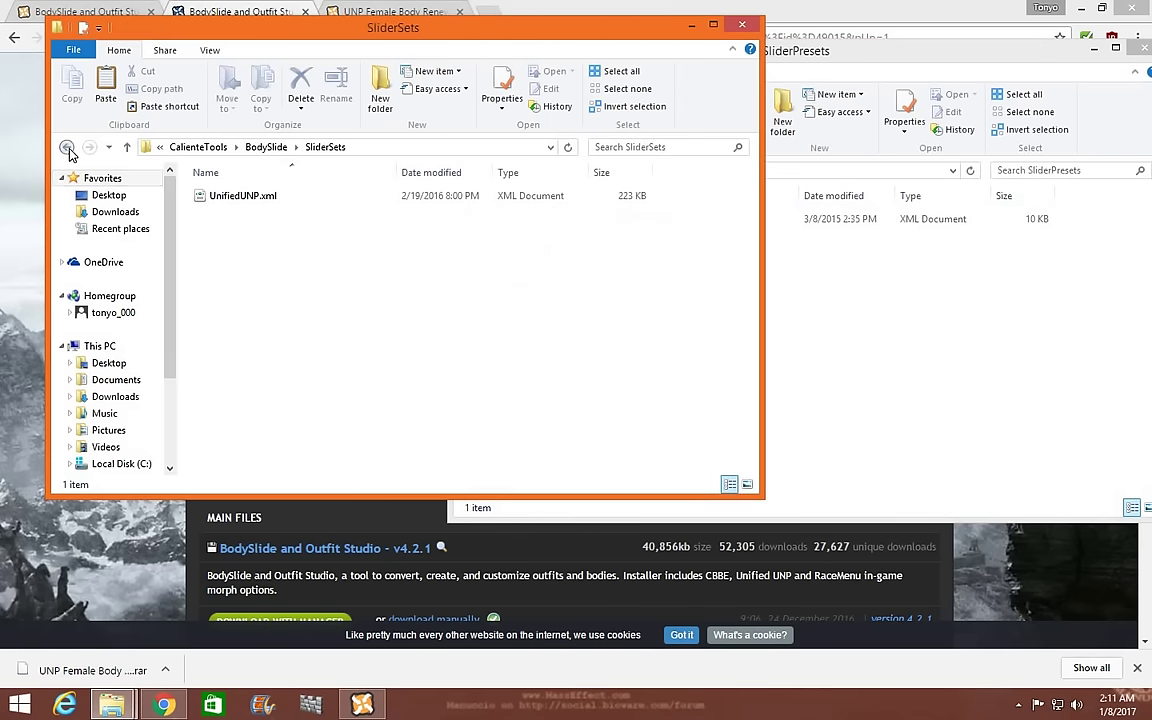
click(67, 148)
click(67, 148)
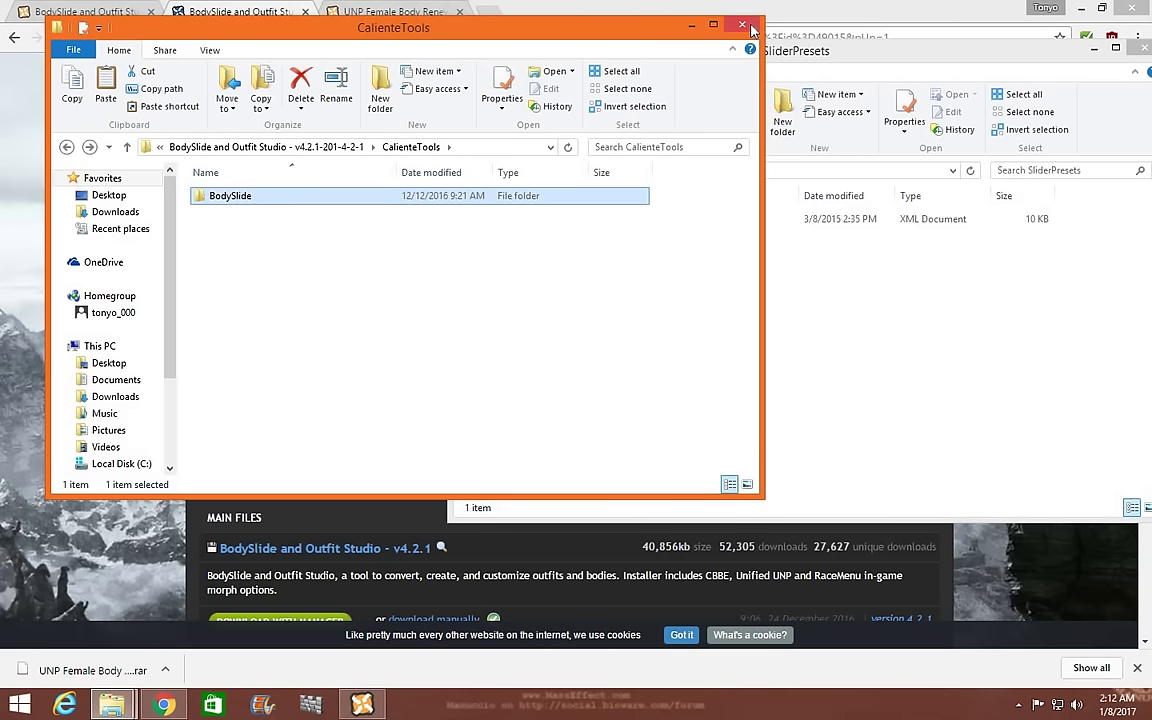
drag(868, 37, 835, 65)
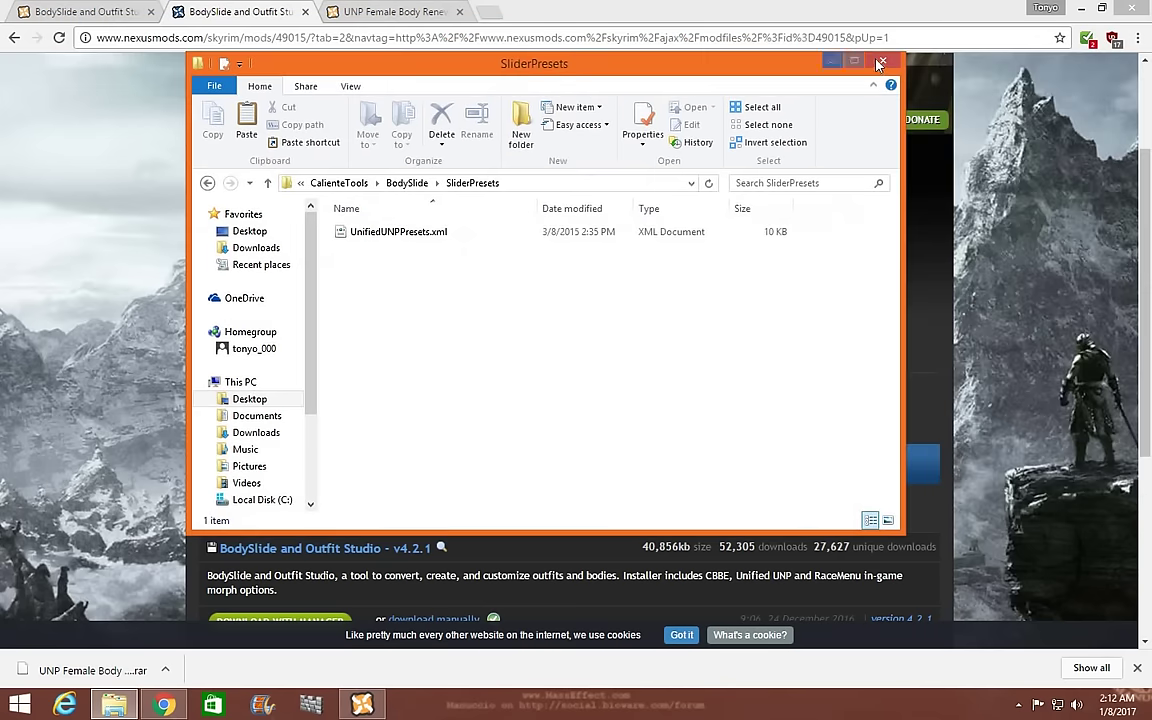
click(879, 64)
Switch to Nexus Mod Manager and launch BodySlide from its supported tools
key(alt+Tab)
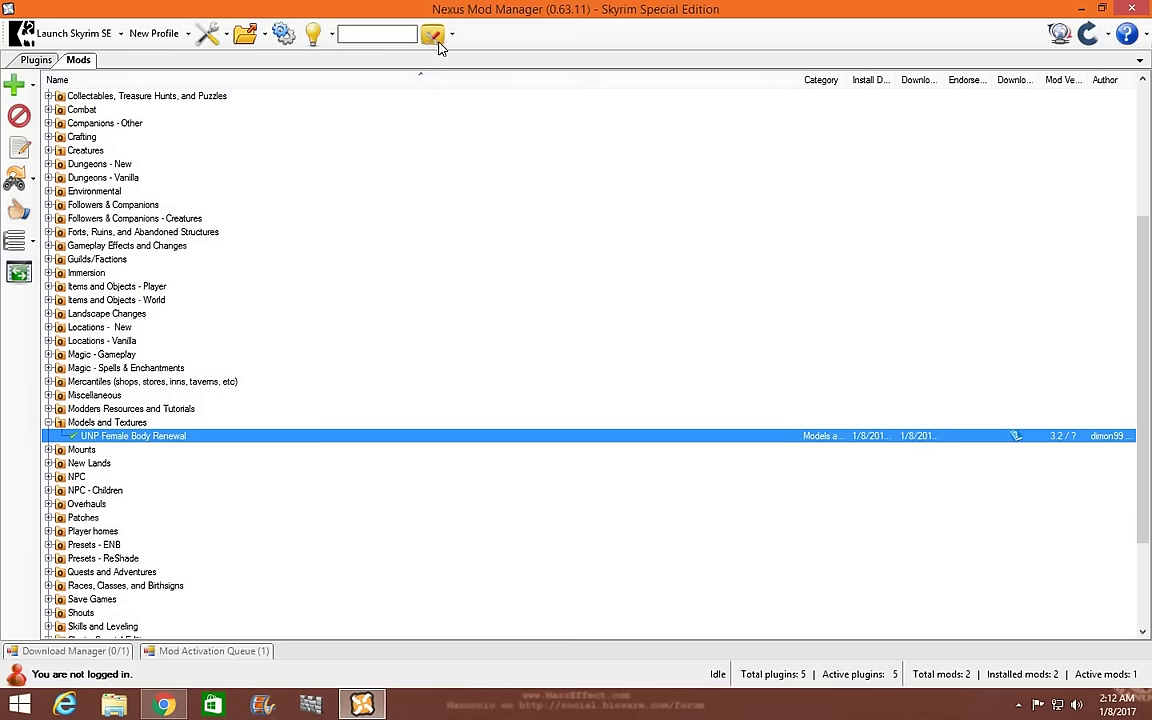
click(451, 38)
click(465, 213)
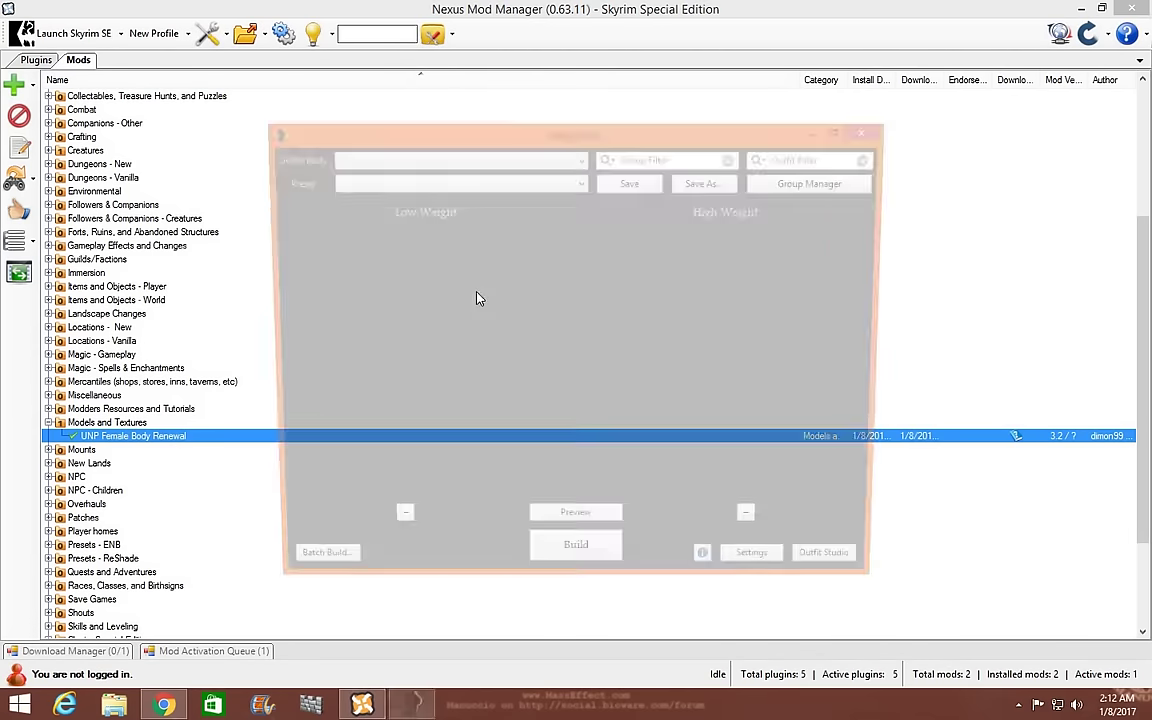
Select the Unified UNP NeverNude body with the UUNP - Demonfet preset in BodySlide
click(530, 157)
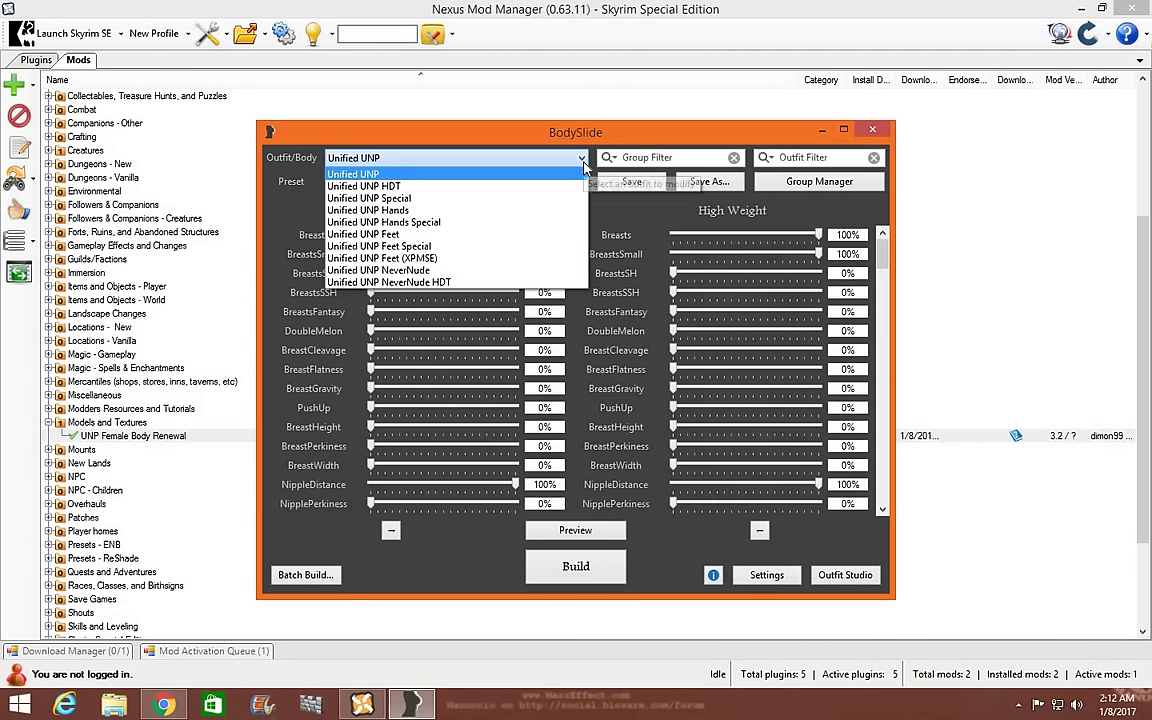
click(559, 271)
click(576, 190)
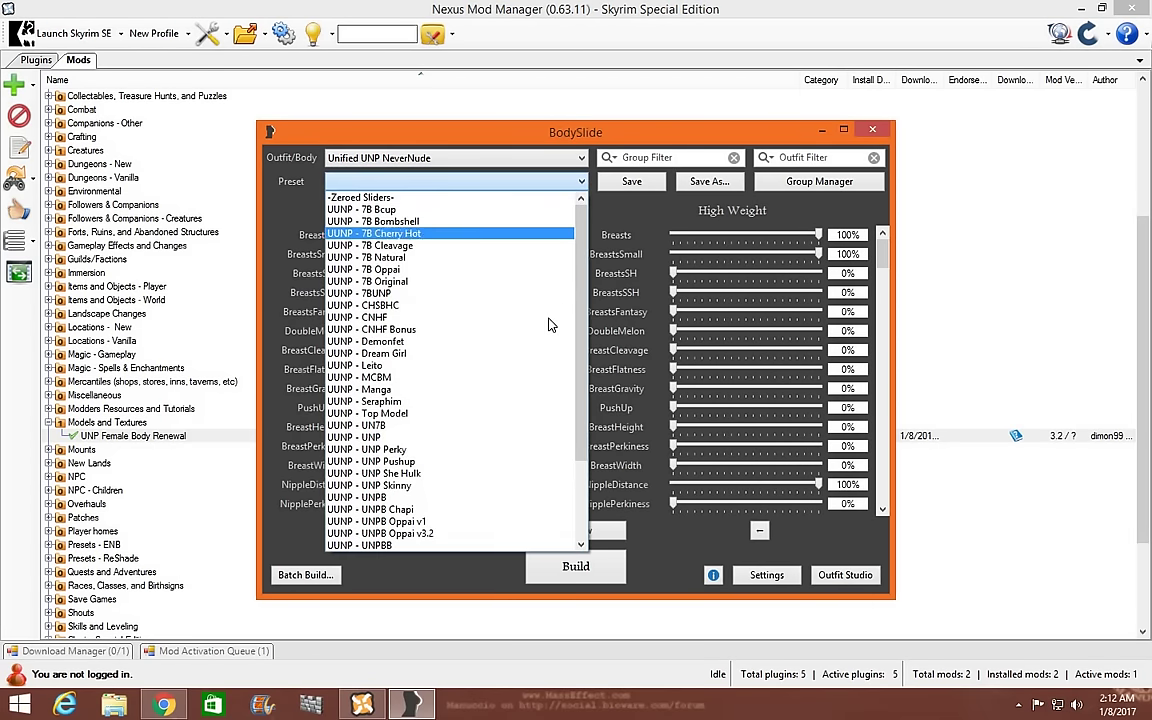
click(548, 318)
Preview the body with the Demonfet preset, inspect it up close, and close the preview
click(565, 533)
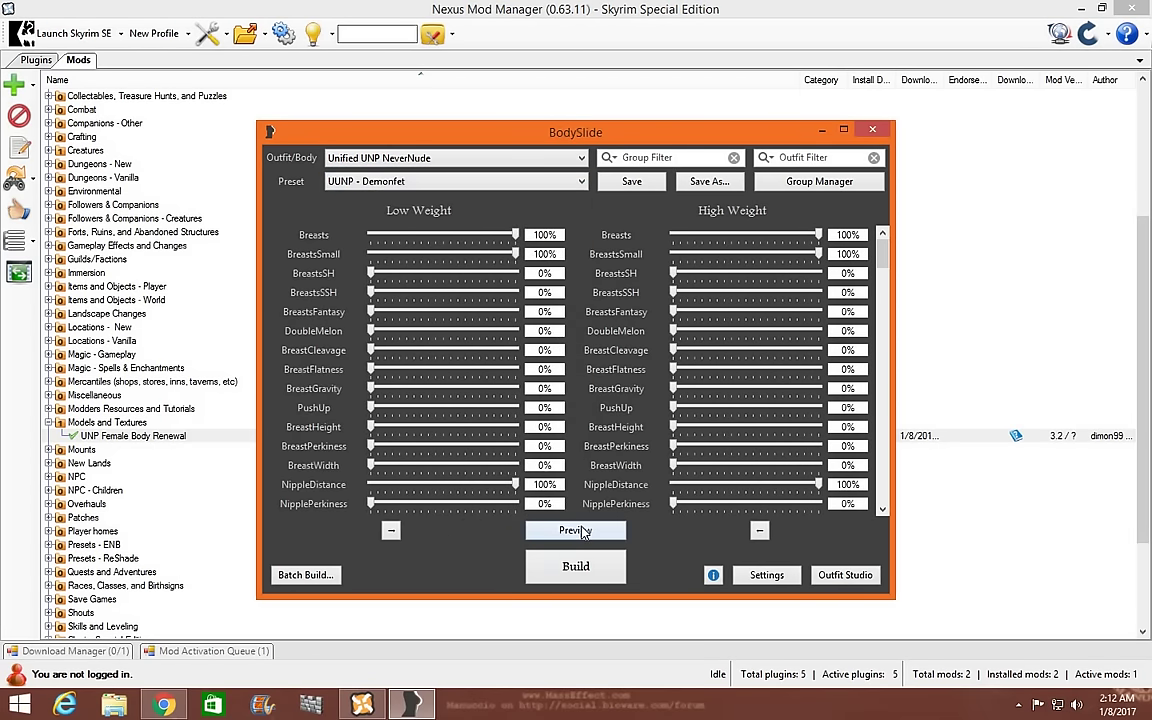
click(583, 532)
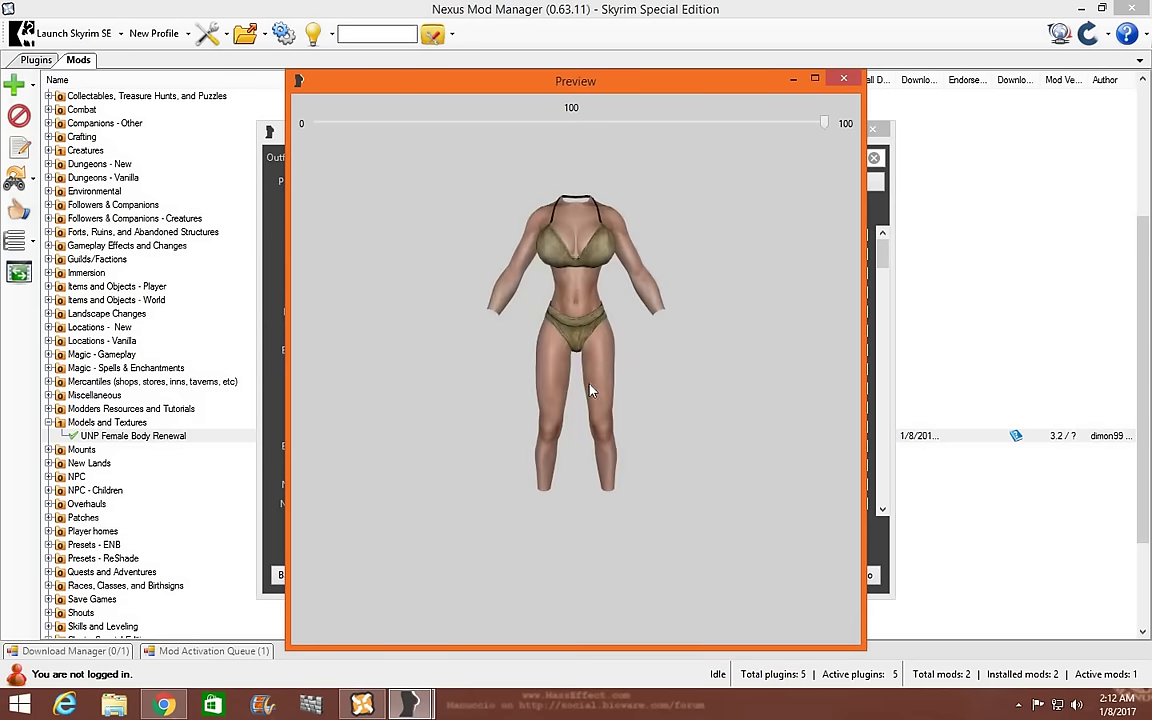
scroll(590, 390, up, 3)
drag(591, 411, 527, 360)
click(847, 78)
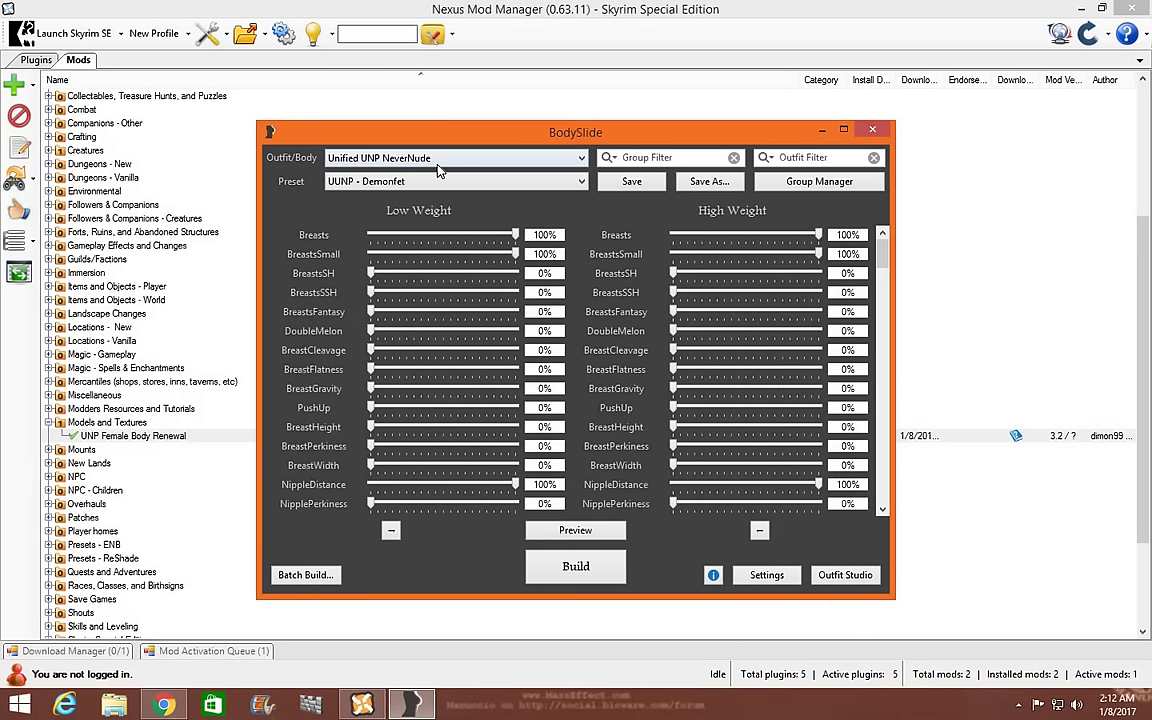
Keep Unified UNP NeverNude as the body and change the preset to UUNP - Leito
click(582, 158)
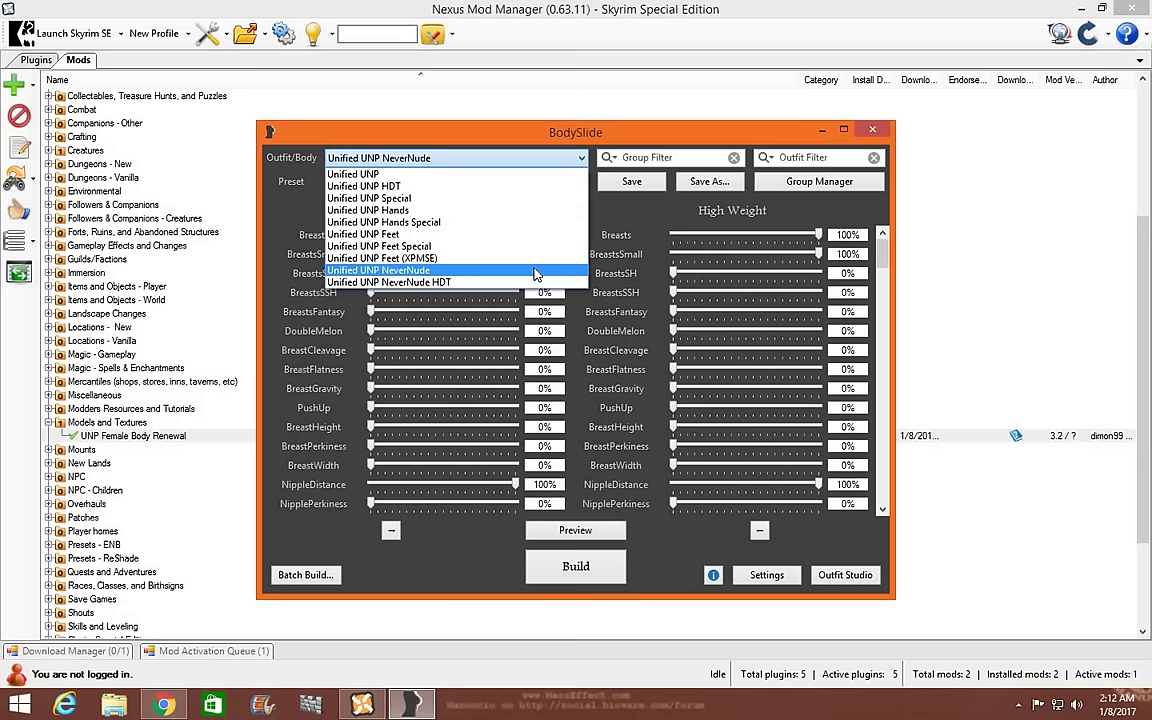
click(587, 269)
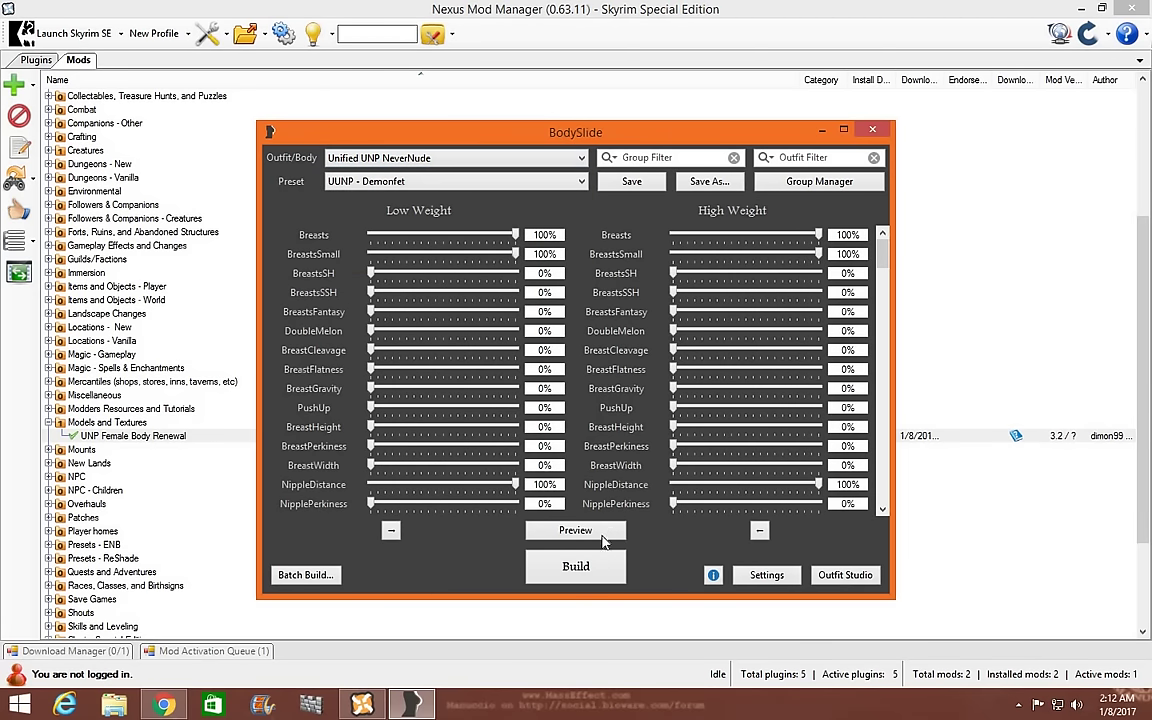
click(581, 182)
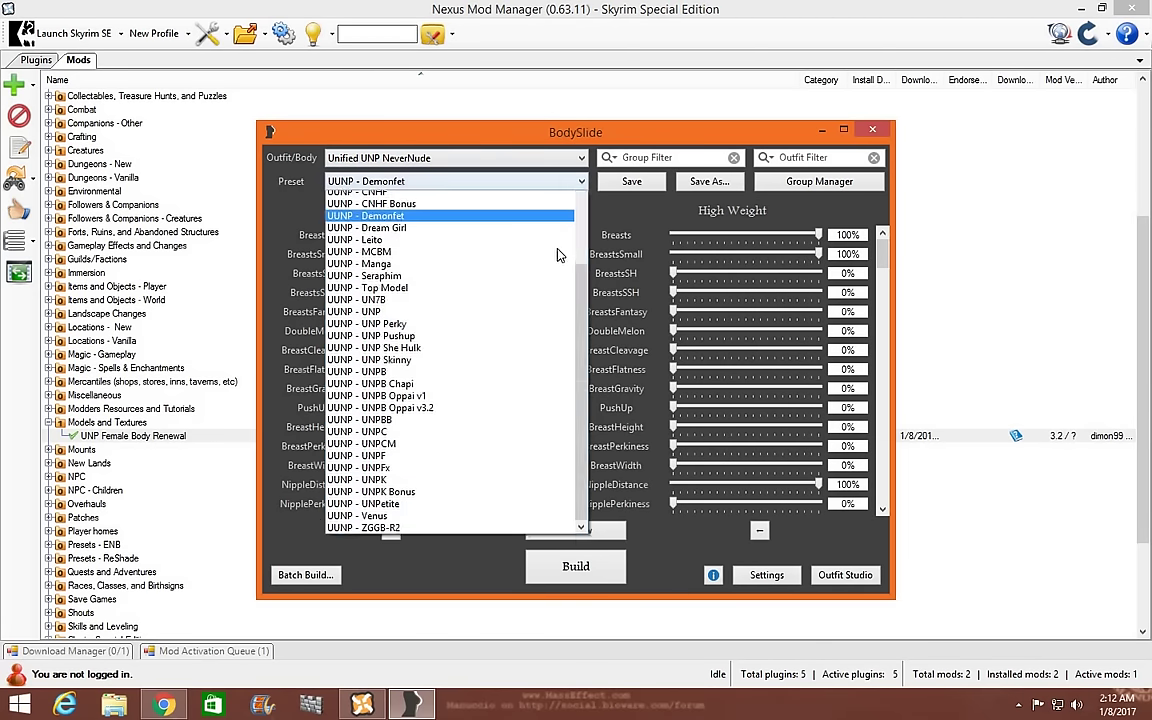
click(560, 257)
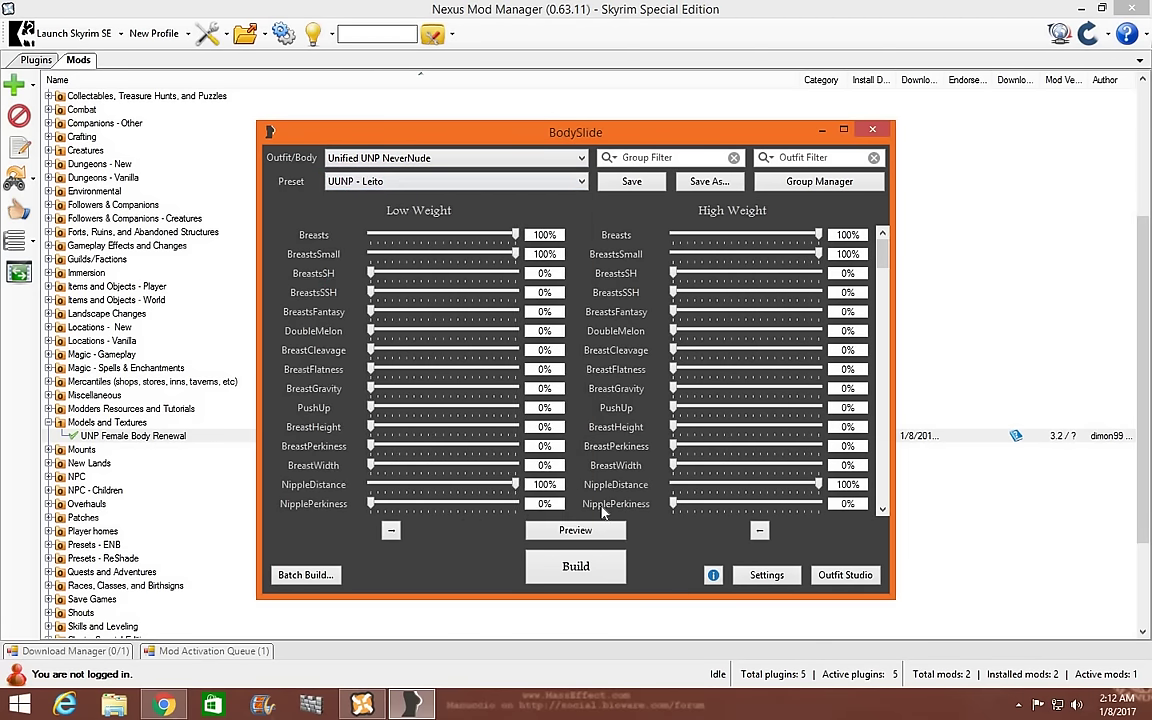
Preview the Unified UNP NeverNude body with the Leito preset, and build its mesh files
click(601, 538)
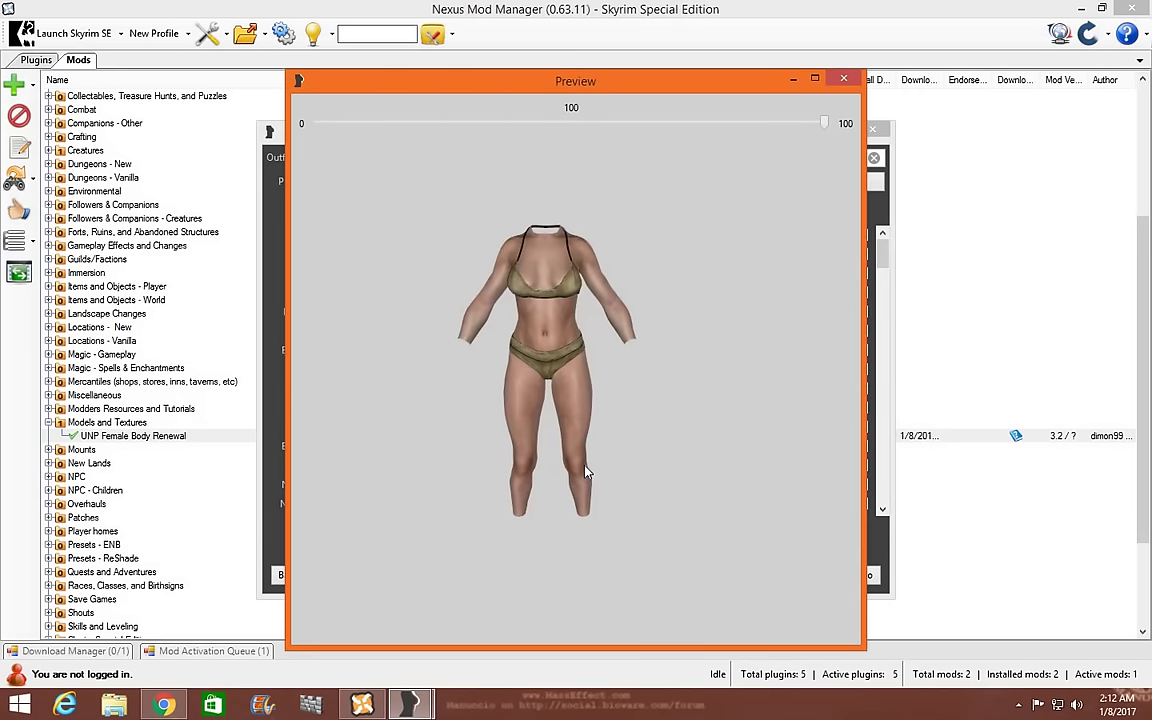
drag(532, 424, 826, 139)
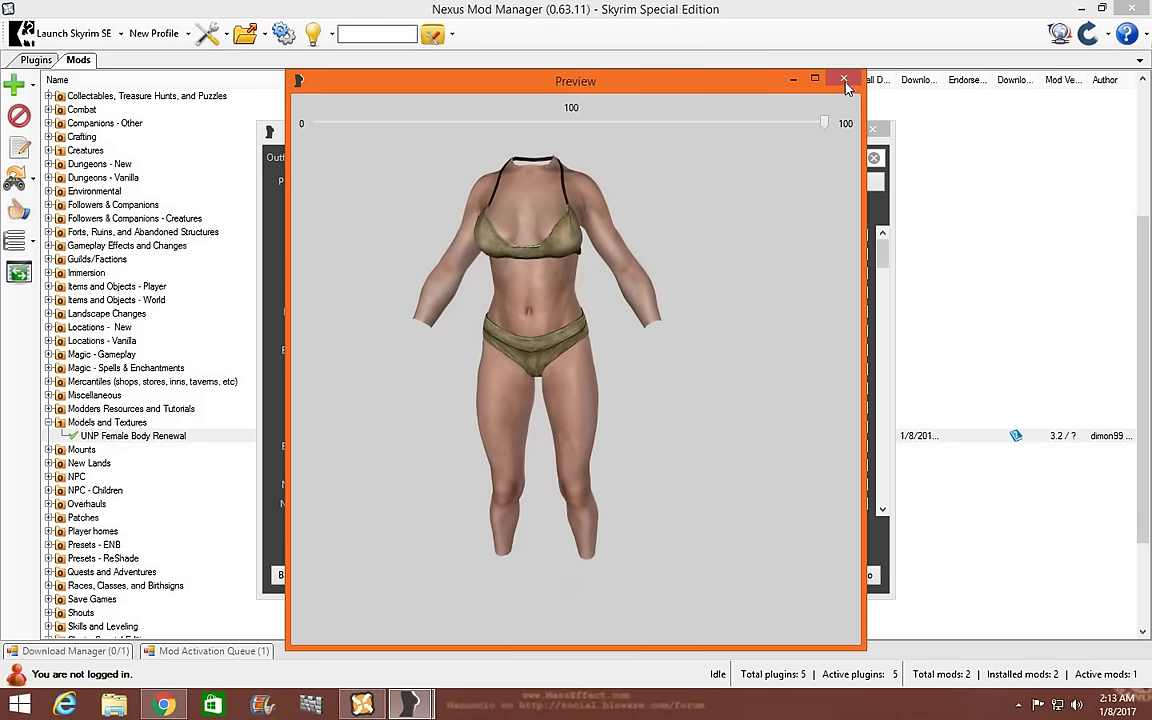
key(alt+F4)
click(584, 566)
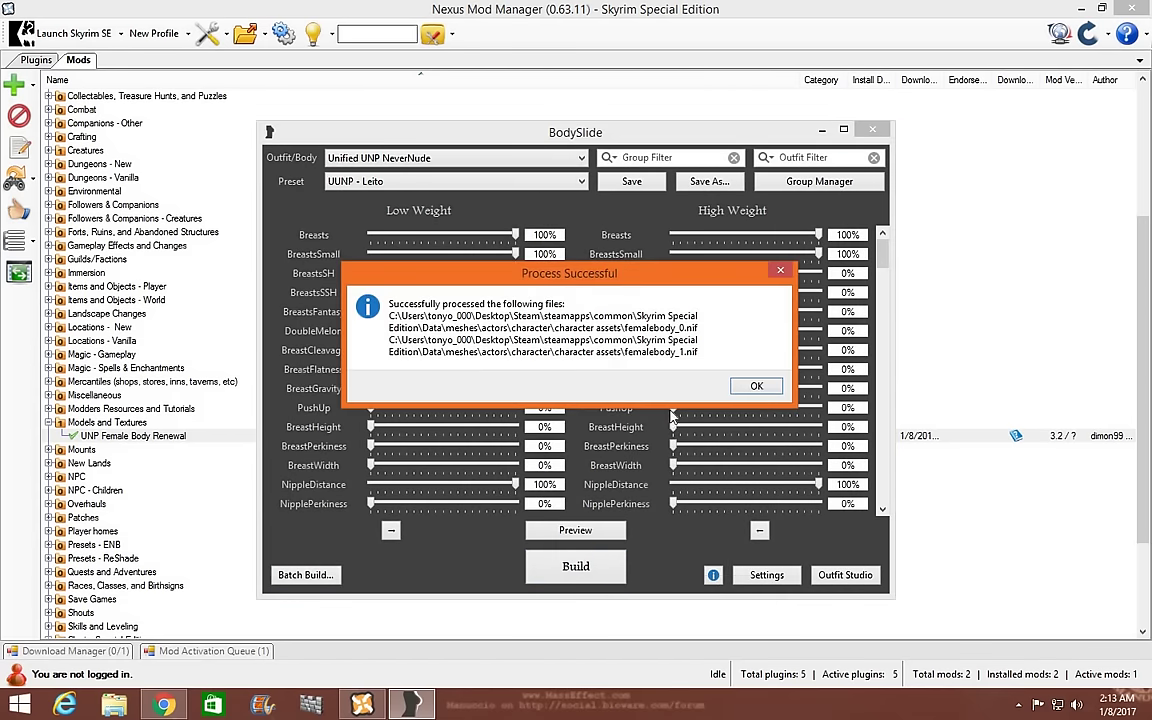
key(Return)
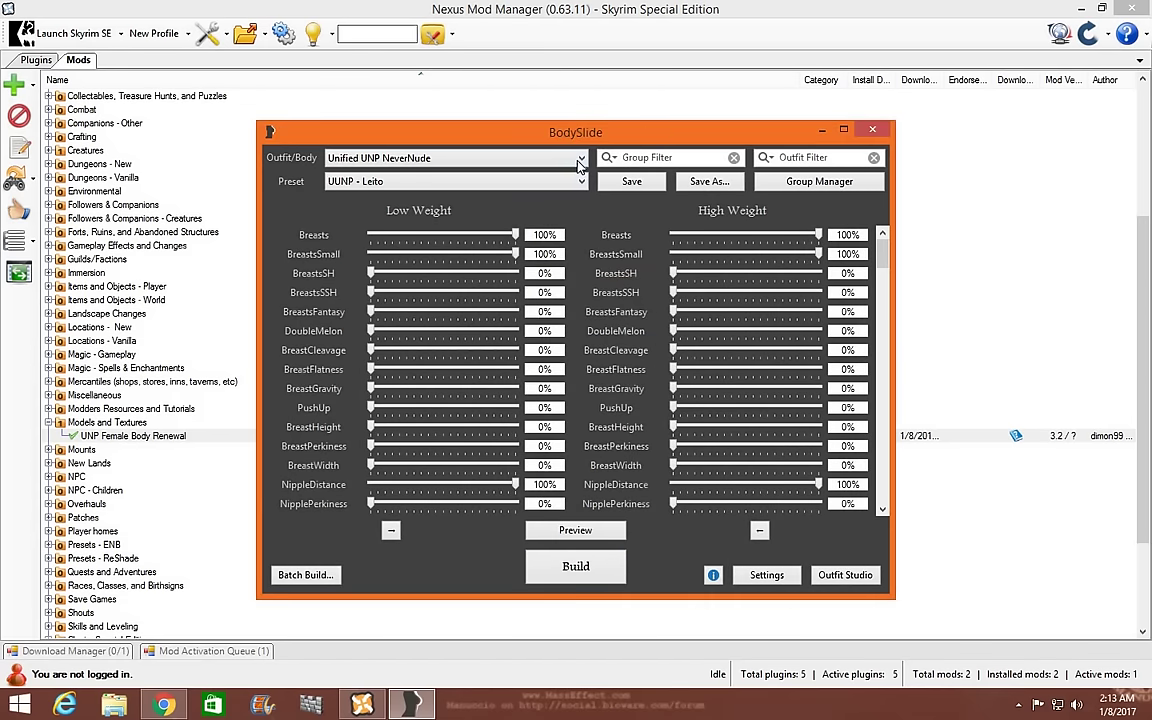
Select Unified UNP Hands with the UUNP - Leito preset and build the hand meshes
click(579, 161)
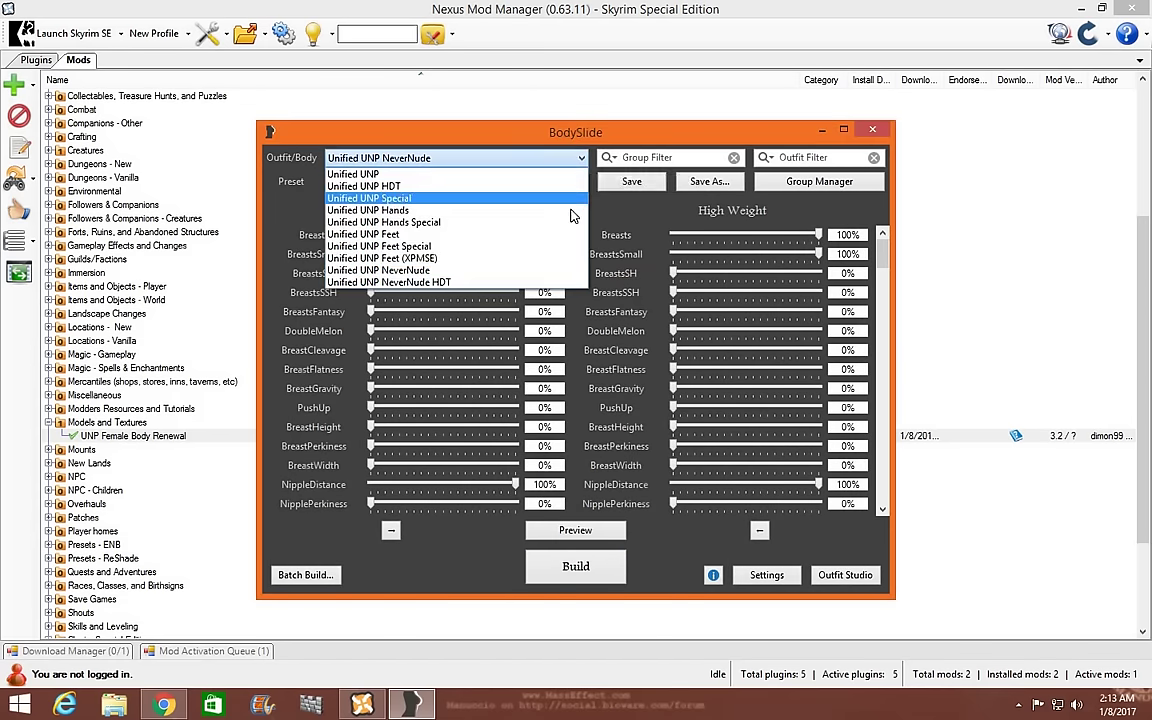
click(603, 573)
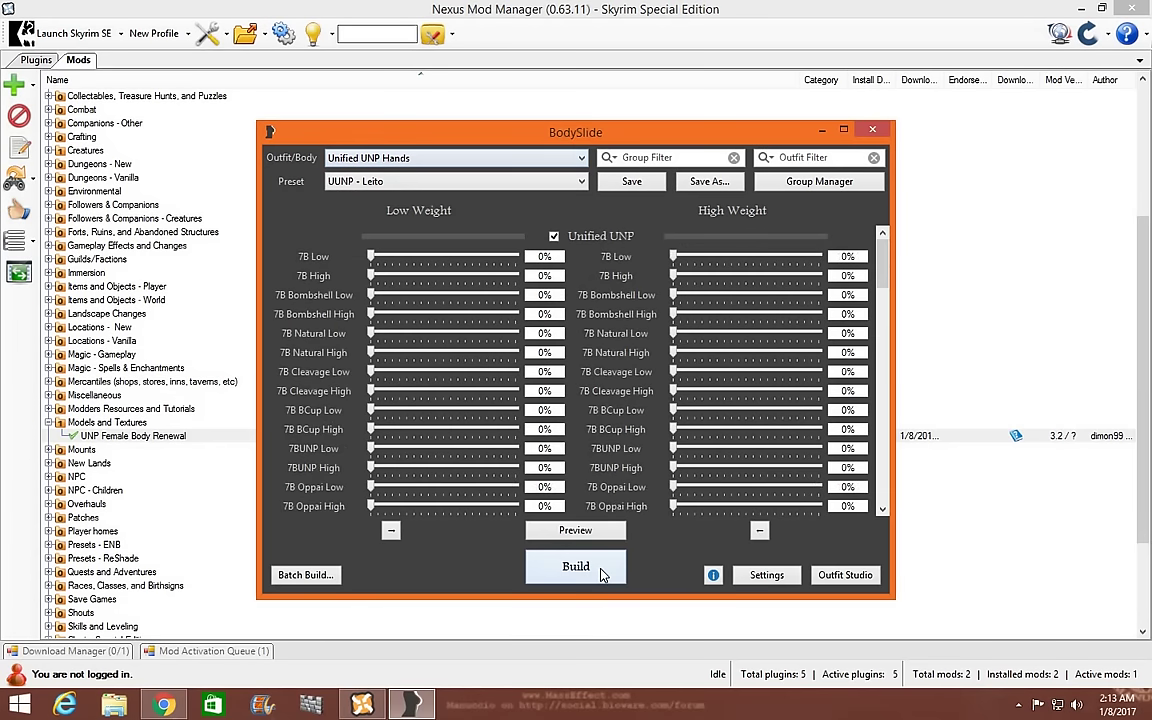
click(603, 570)
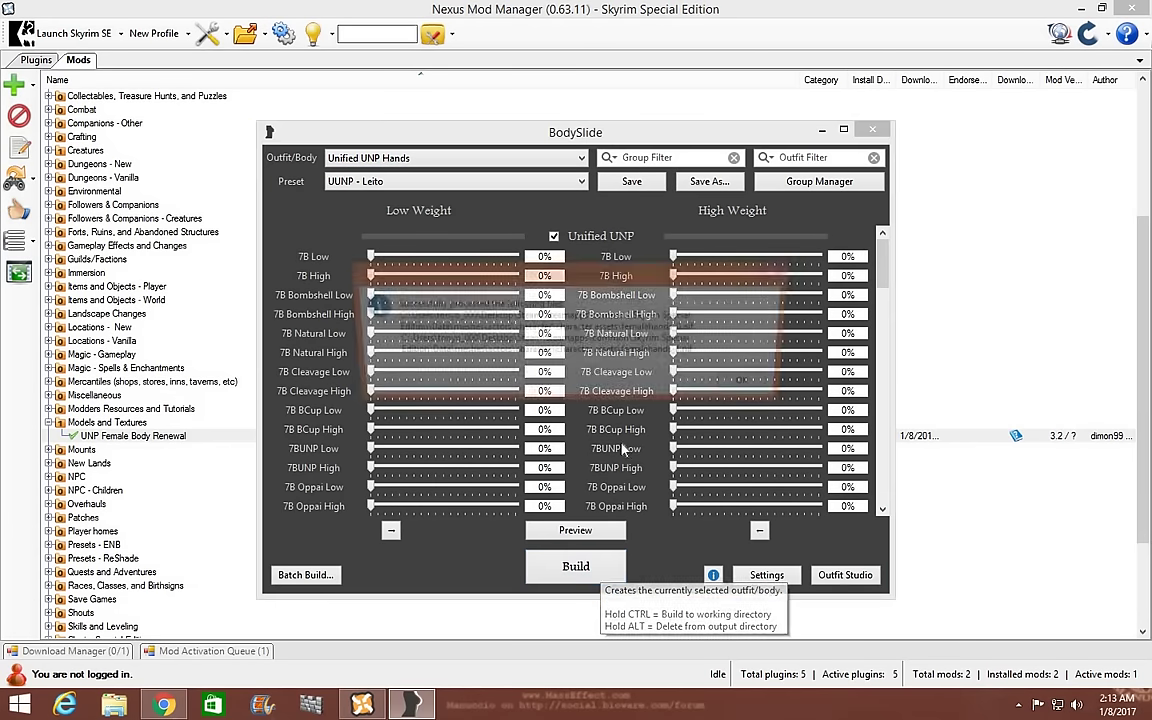
click(761, 452)
Select Unified UNP Feet with the UUNP - Leito preset, build the foot meshes, and close BodySlide
click(581, 158)
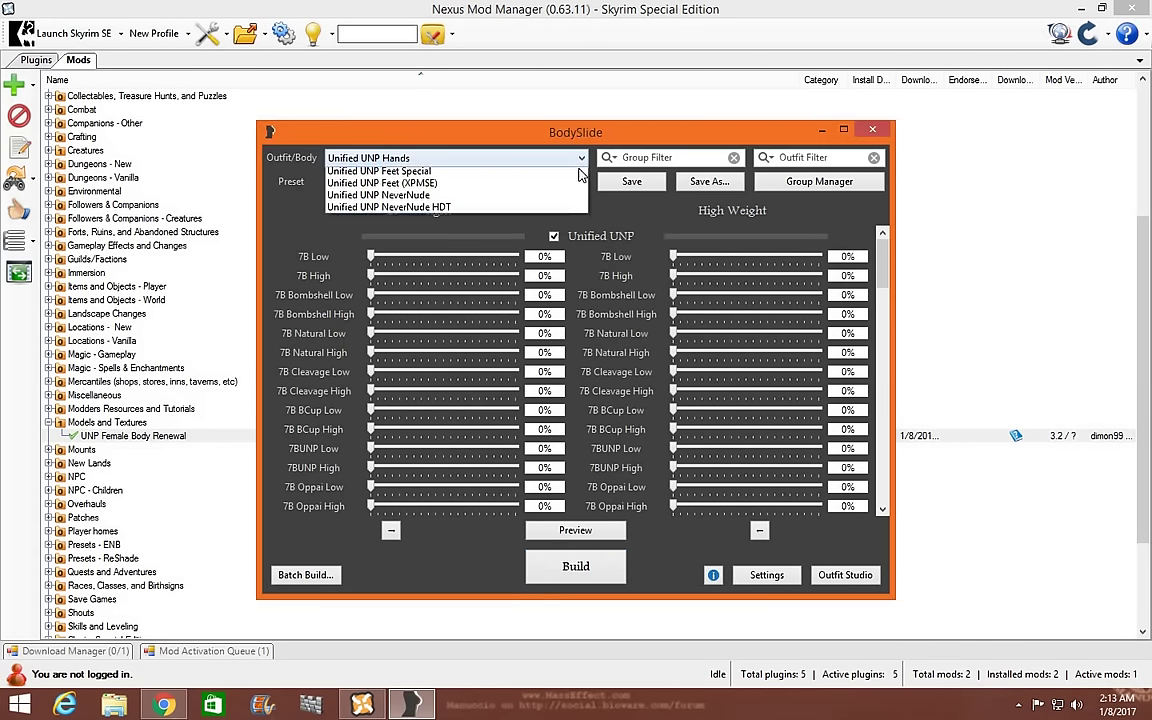
click(592, 556)
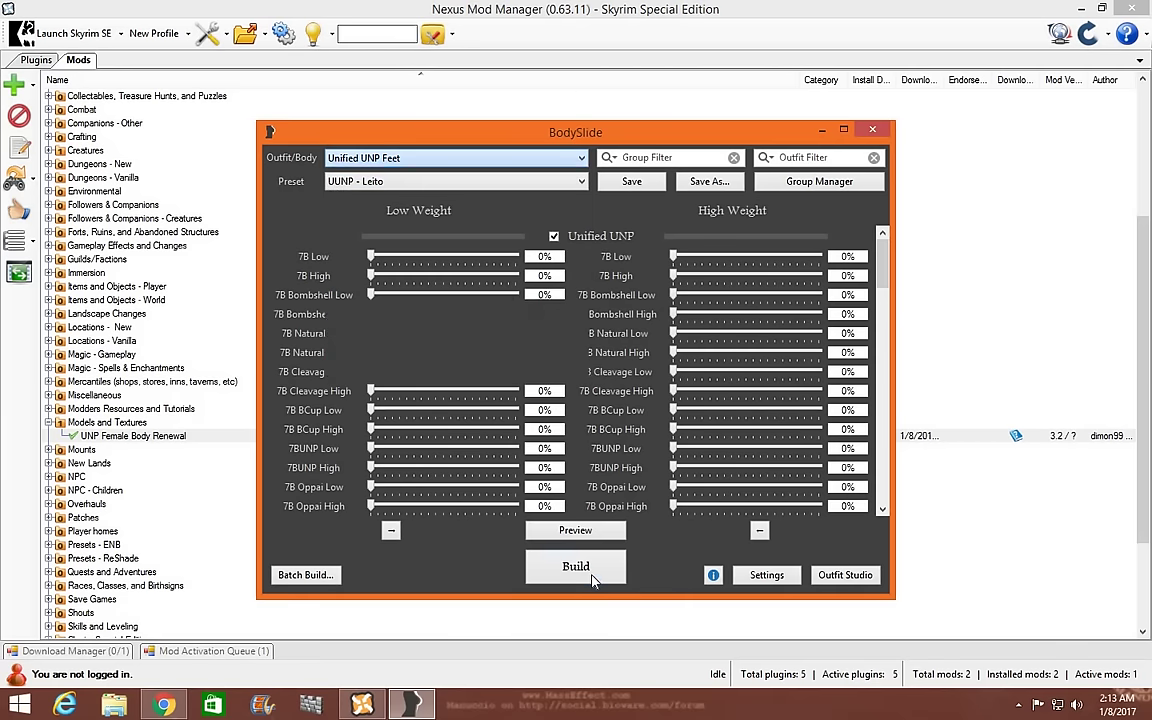
click(597, 565)
click(759, 387)
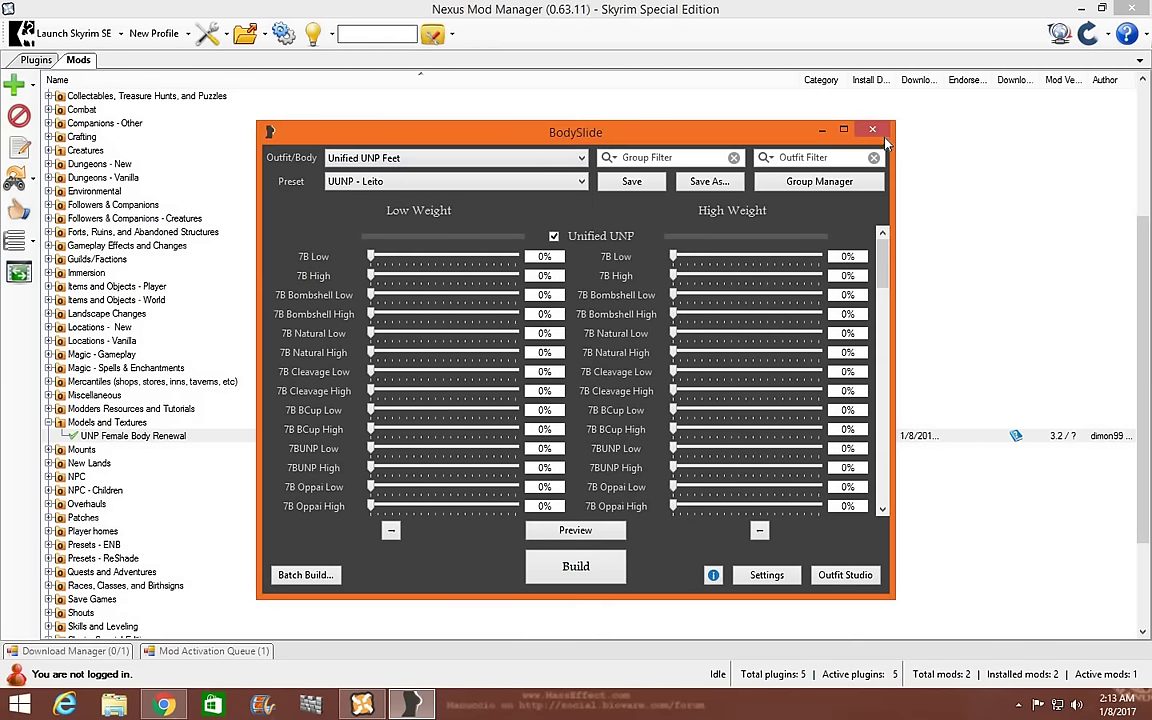
click(872, 130)
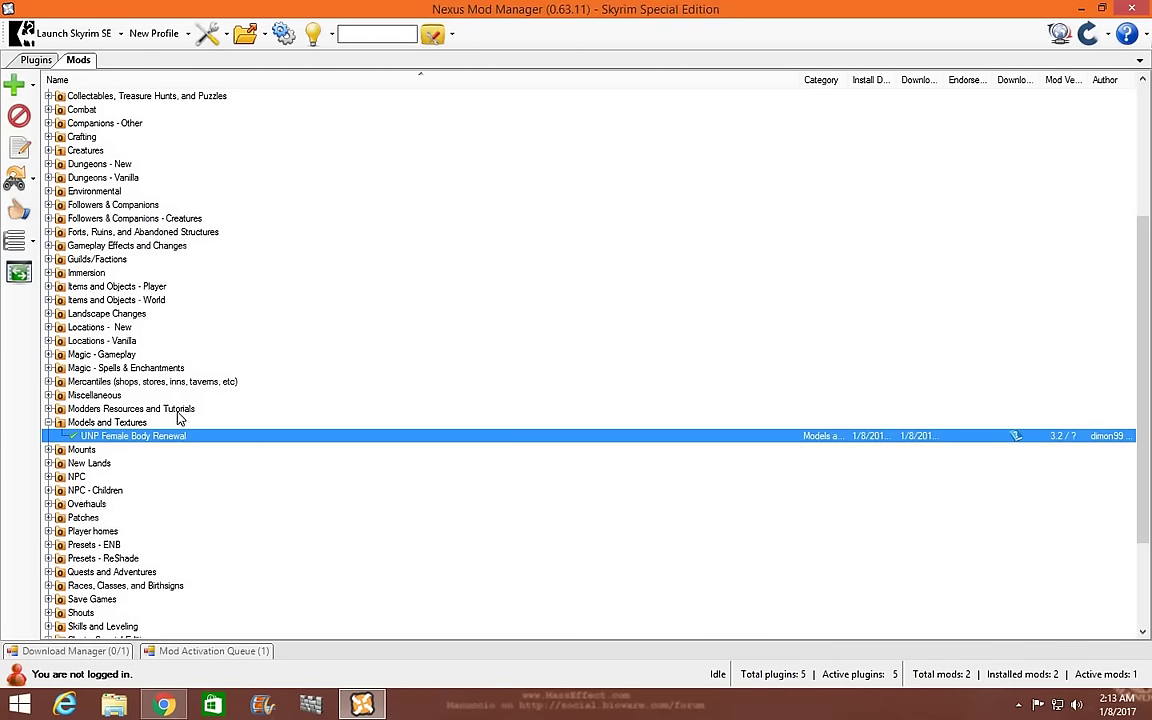
Open a new File Explorer window showing This PC
click(116, 708)
right_click(116, 708)
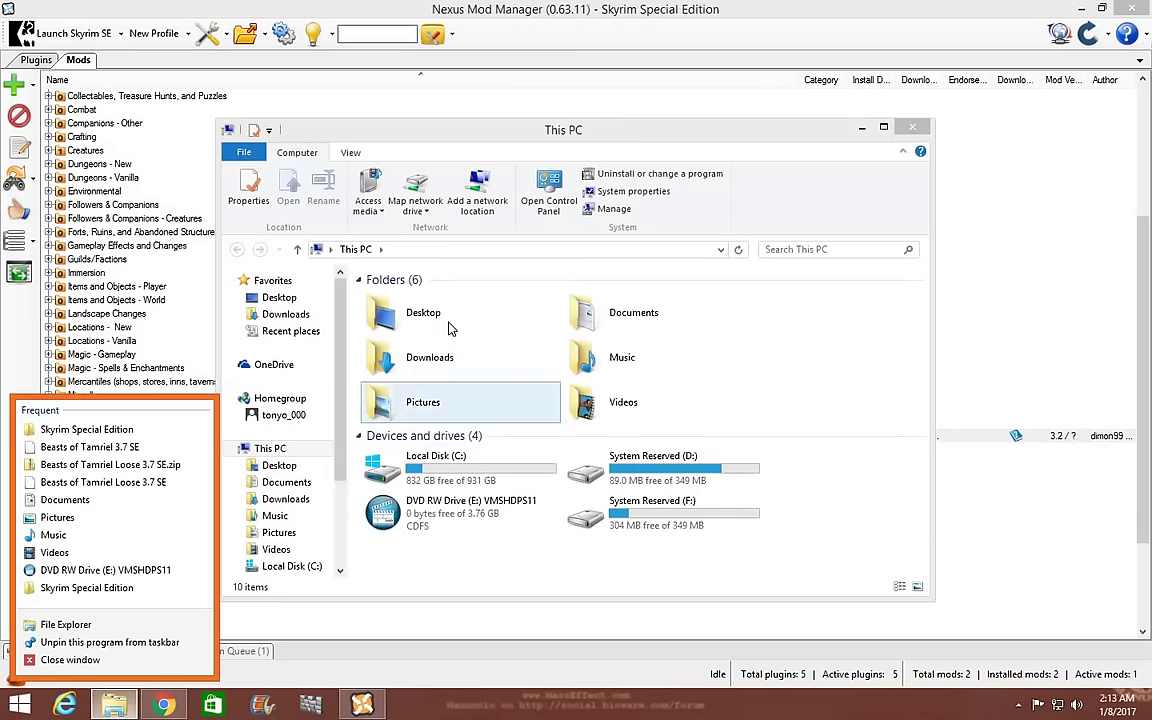
click(728, 372)
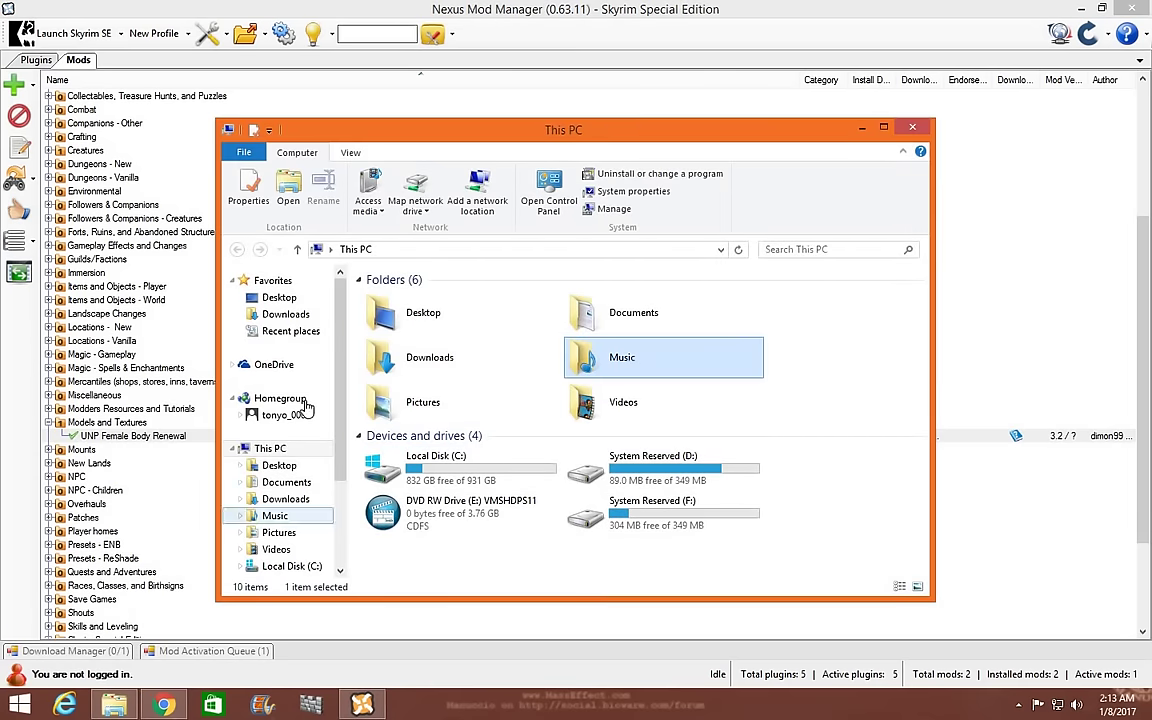
Open the Steam folder from the desktop items
click(280, 298)
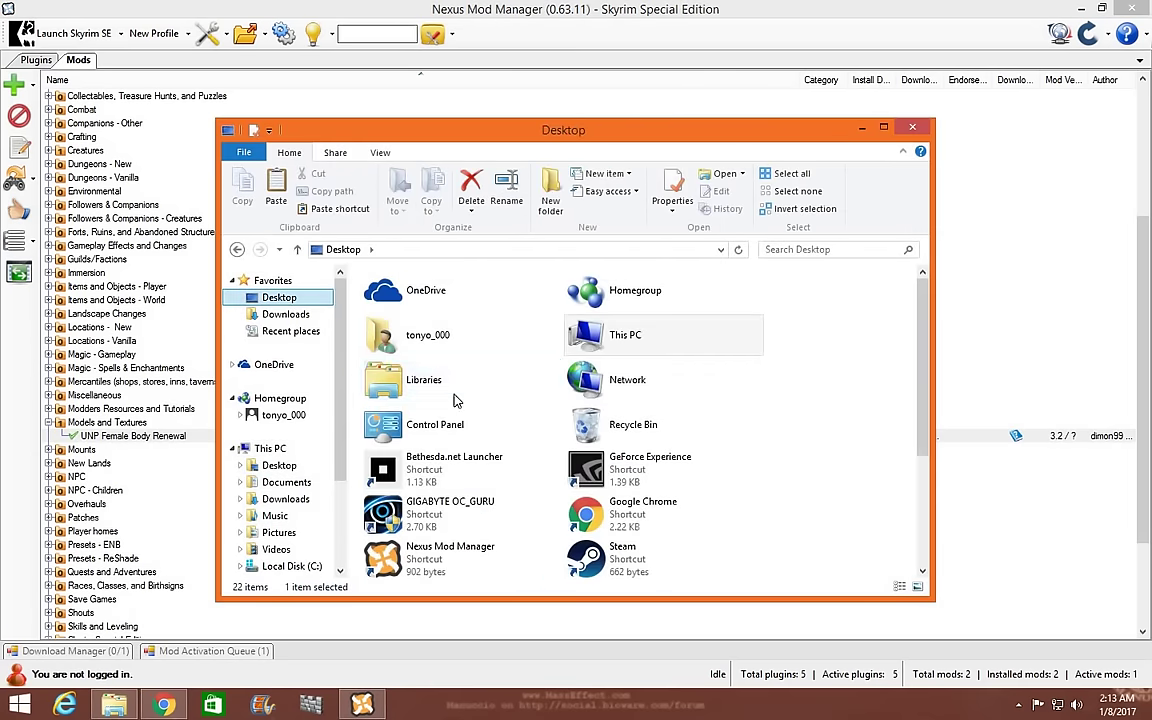
click(443, 345)
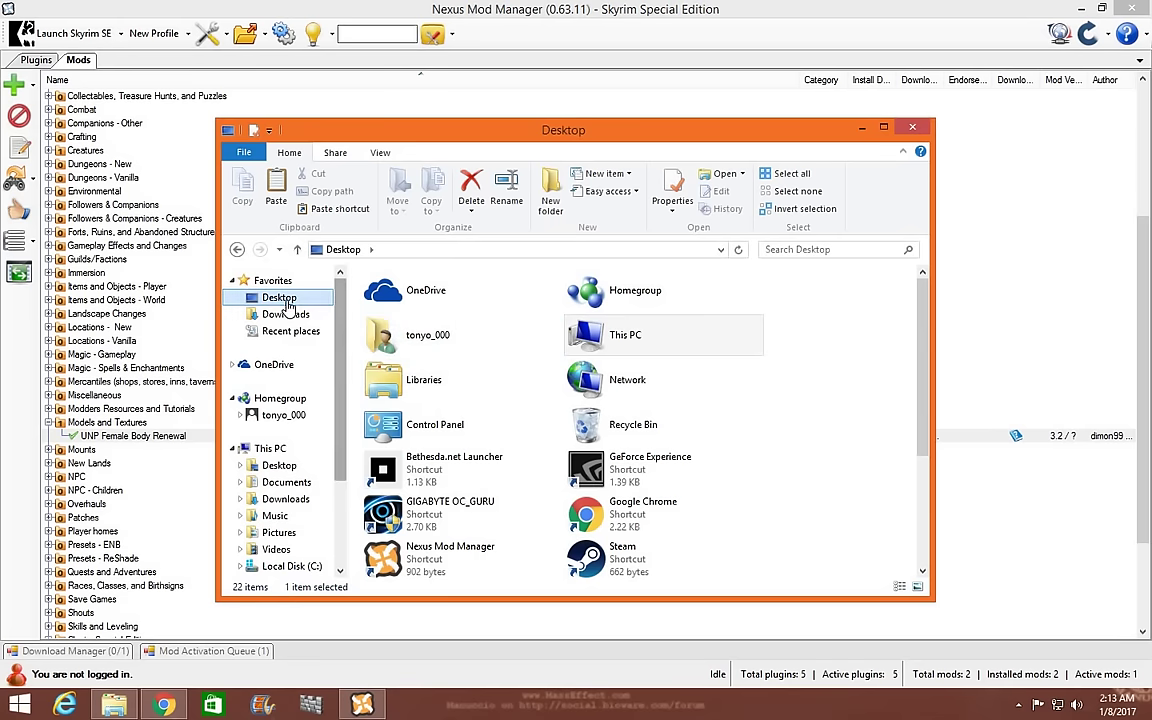
scroll(463, 385, down, 3)
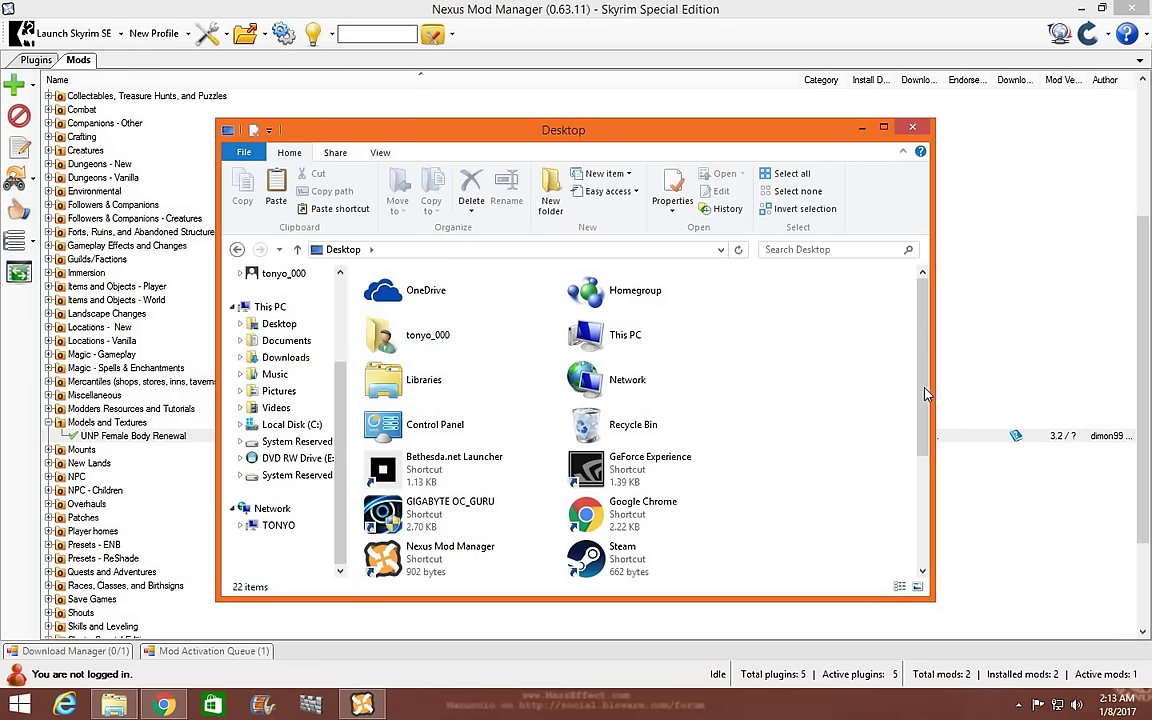
scroll(924, 387, down, 2)
click(440, 514)
key(Return)
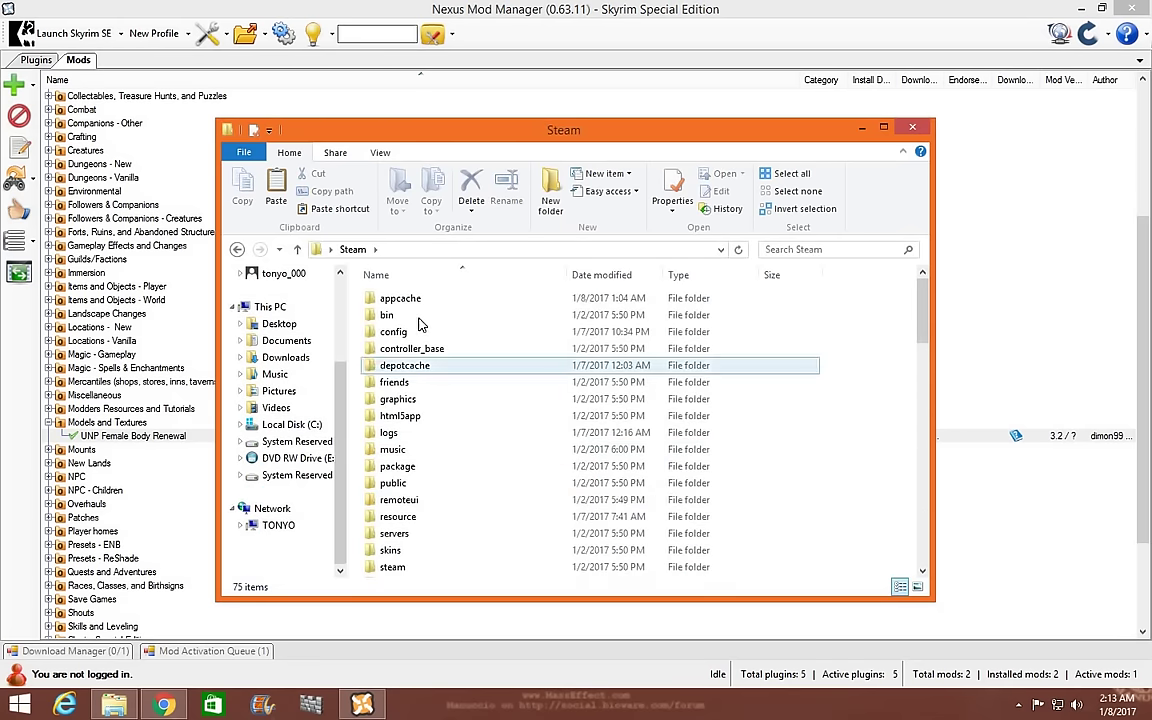
Open the steamapps folder inside Steam, and open its common folder
double_click(394, 567)
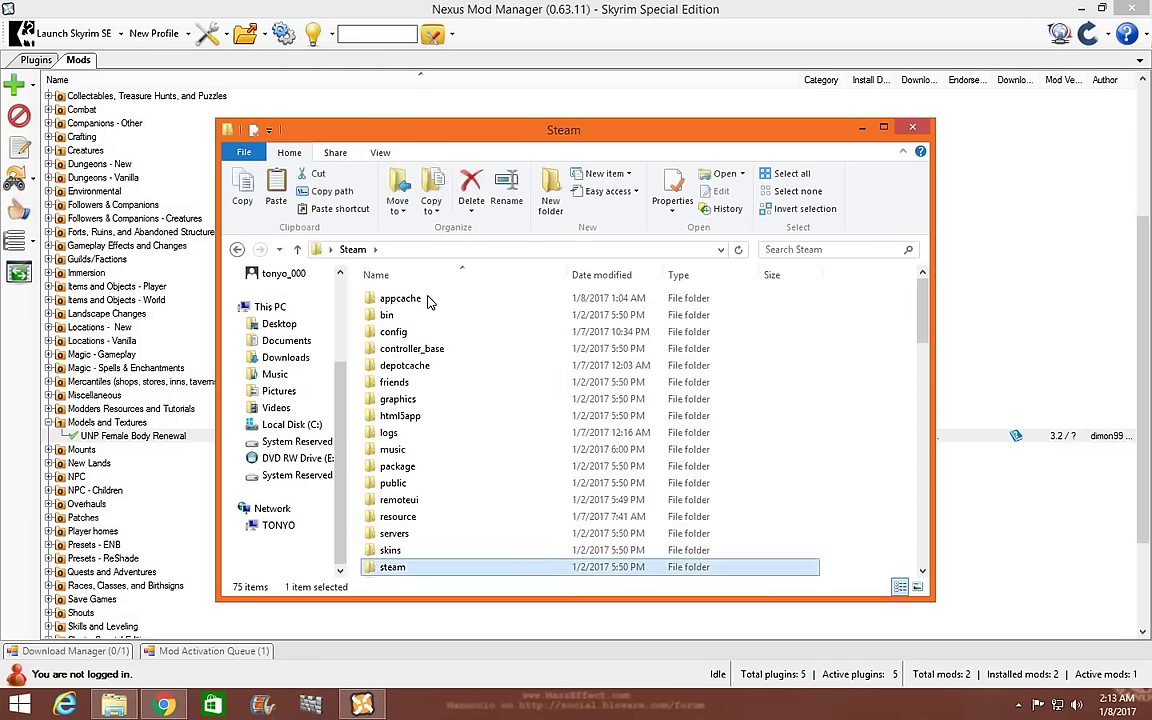
key(BackSpace)
scroll(922, 577, down, 1)
click(530, 550)
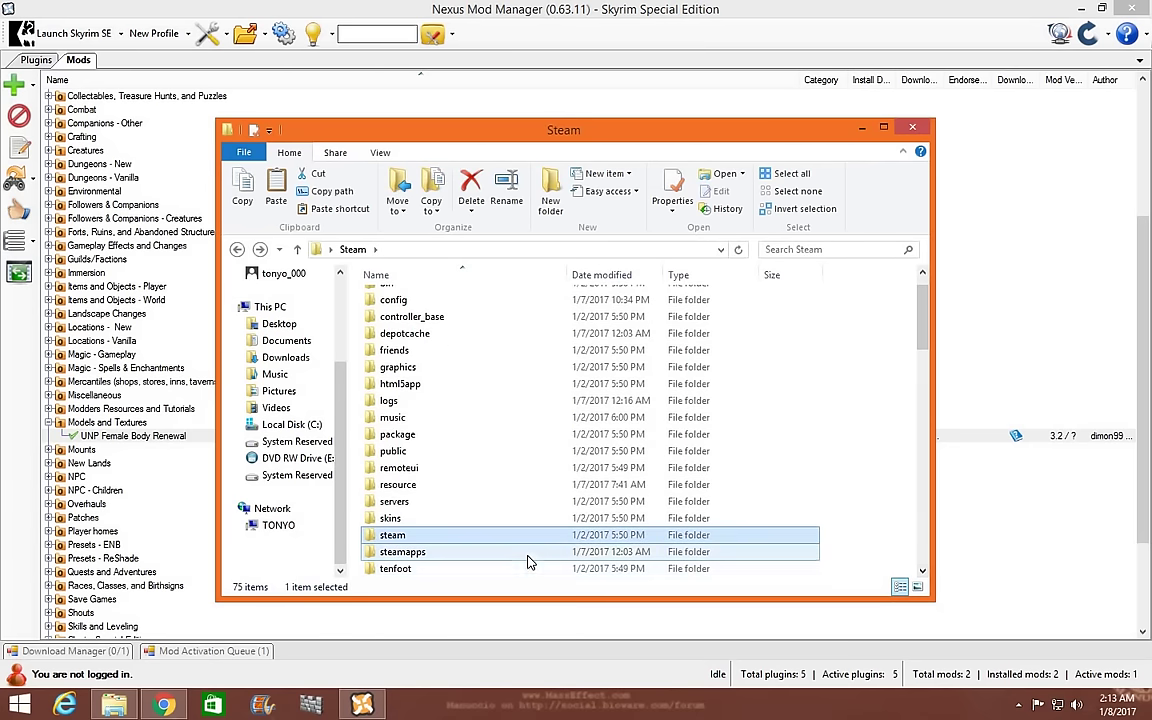
double_click(530, 550)
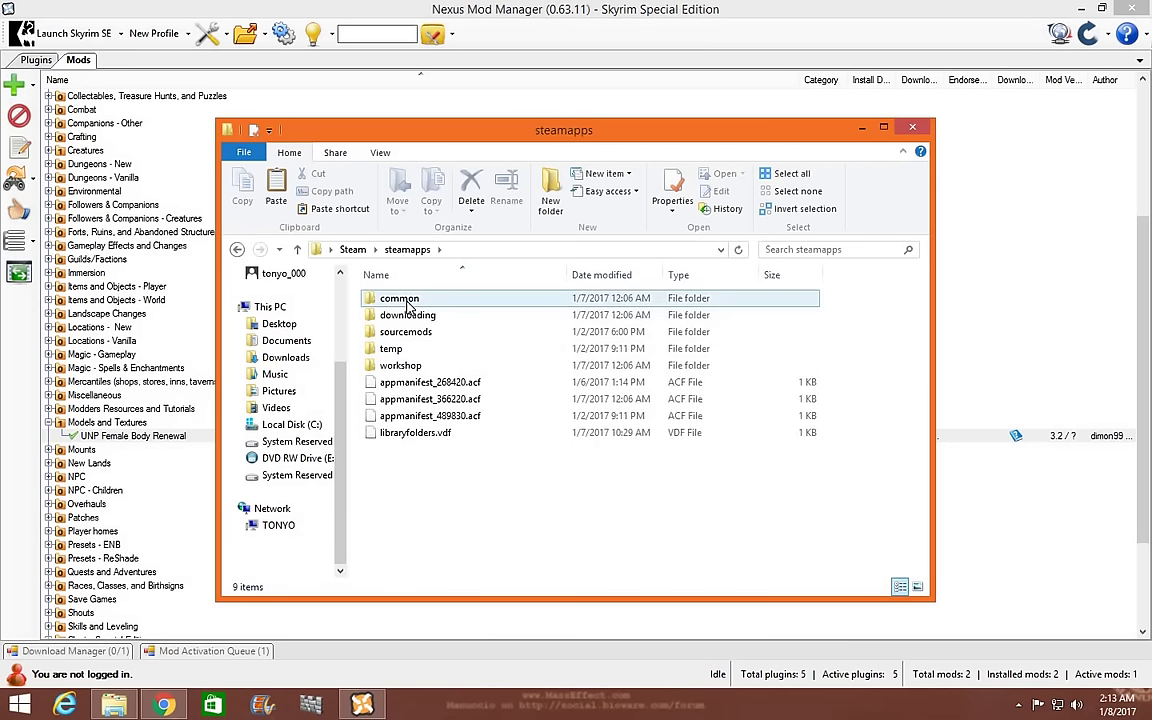
click(409, 302)
double_click(406, 302)
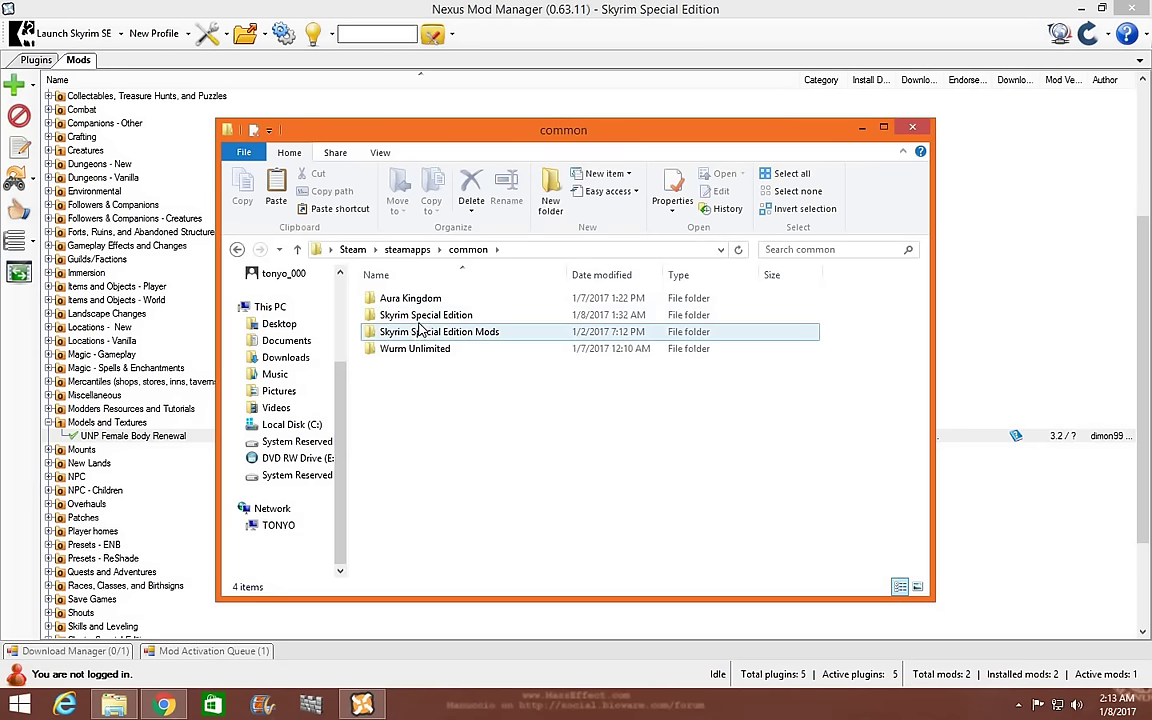
Open the Skyrim Special Edition game folder and go into Data and its Meshes folder
click(420, 316)
double_click(420, 316)
click(420, 332)
double_click(420, 332)
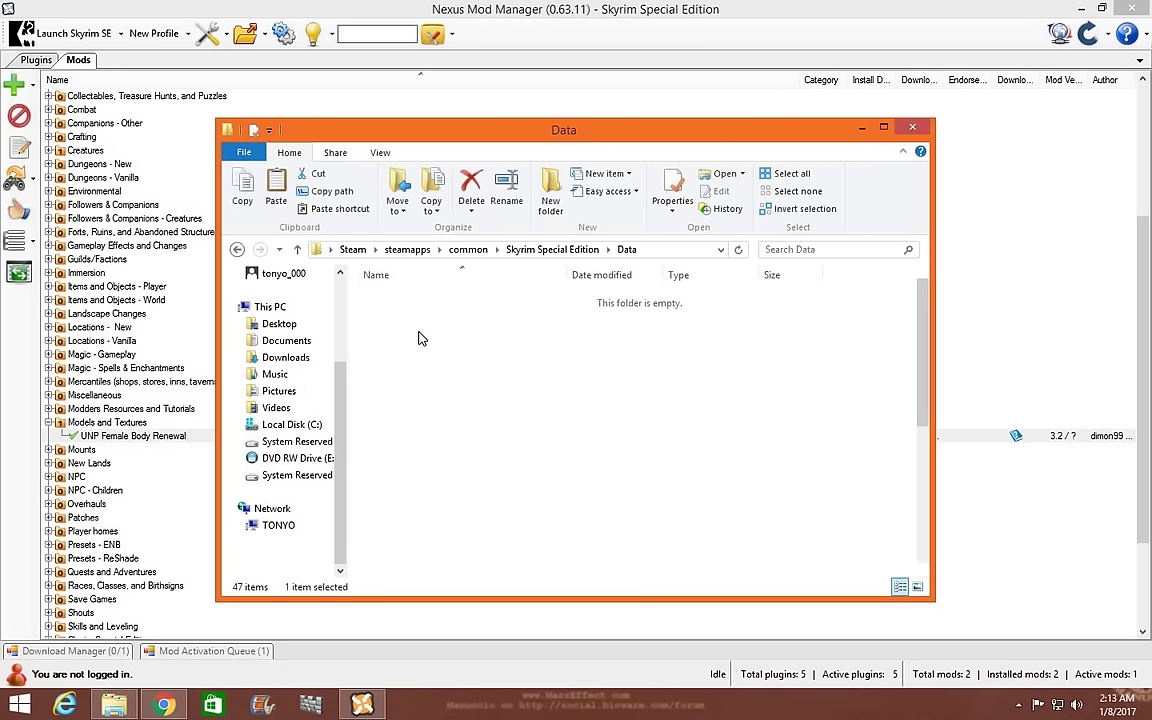
click(420, 336)
double_click(420, 336)
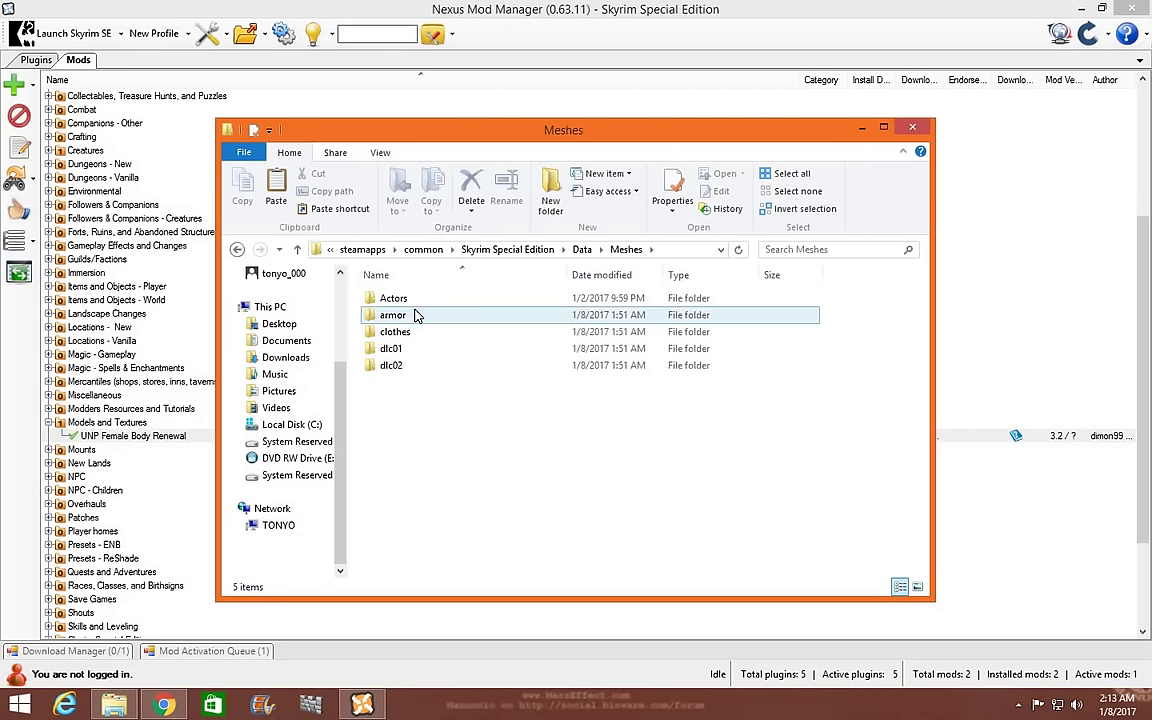
Go through Actors and Character to open the character assets folder
click(419, 299)
double_click(419, 299)
click(417, 300)
double_click(417, 300)
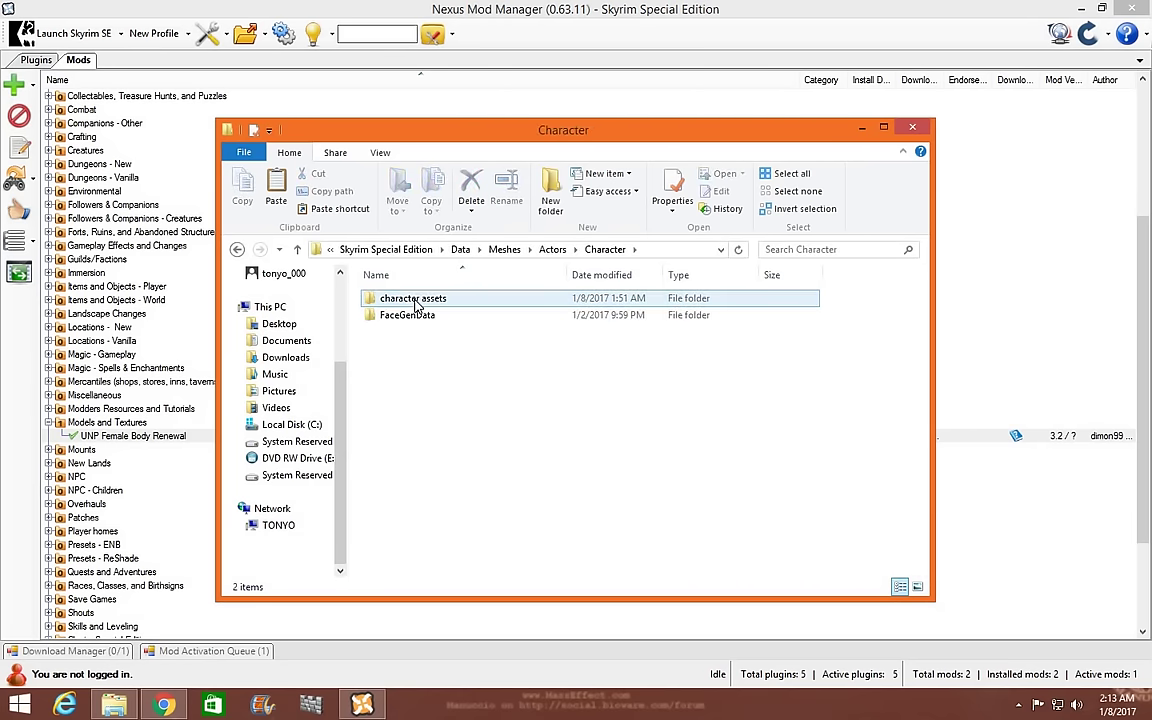
double_click(416, 302)
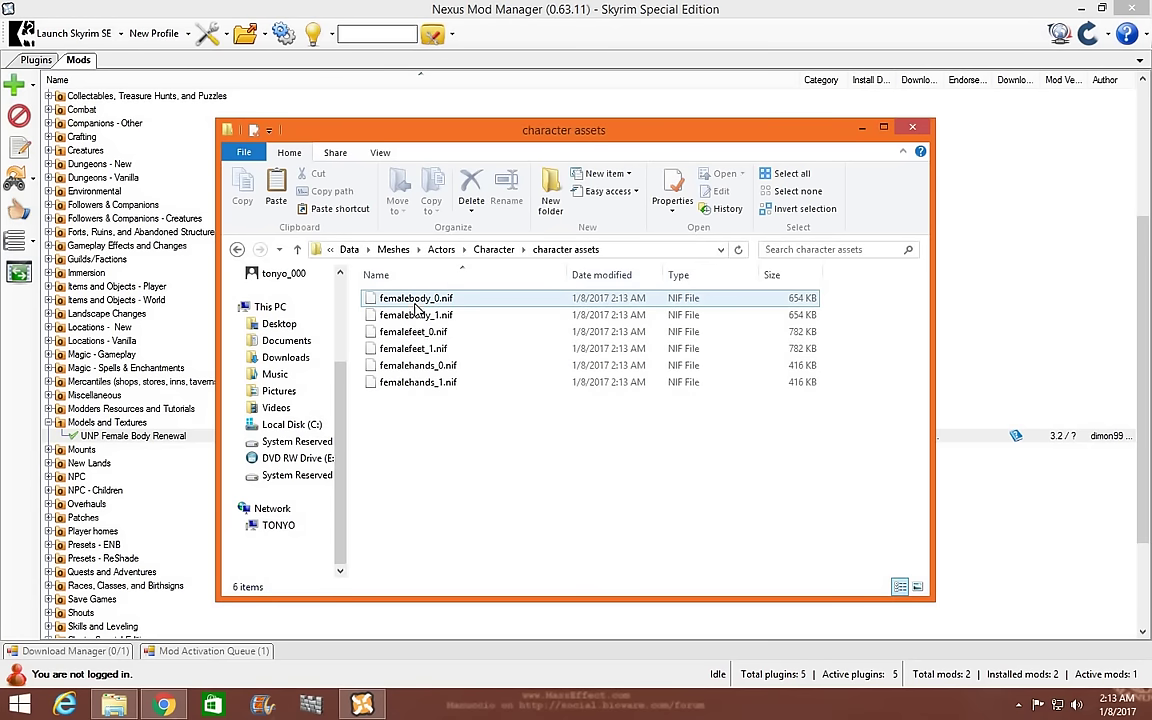
Examine the built female body, feet and hands NIF files in character assets
click(430, 385)
click(399, 299)
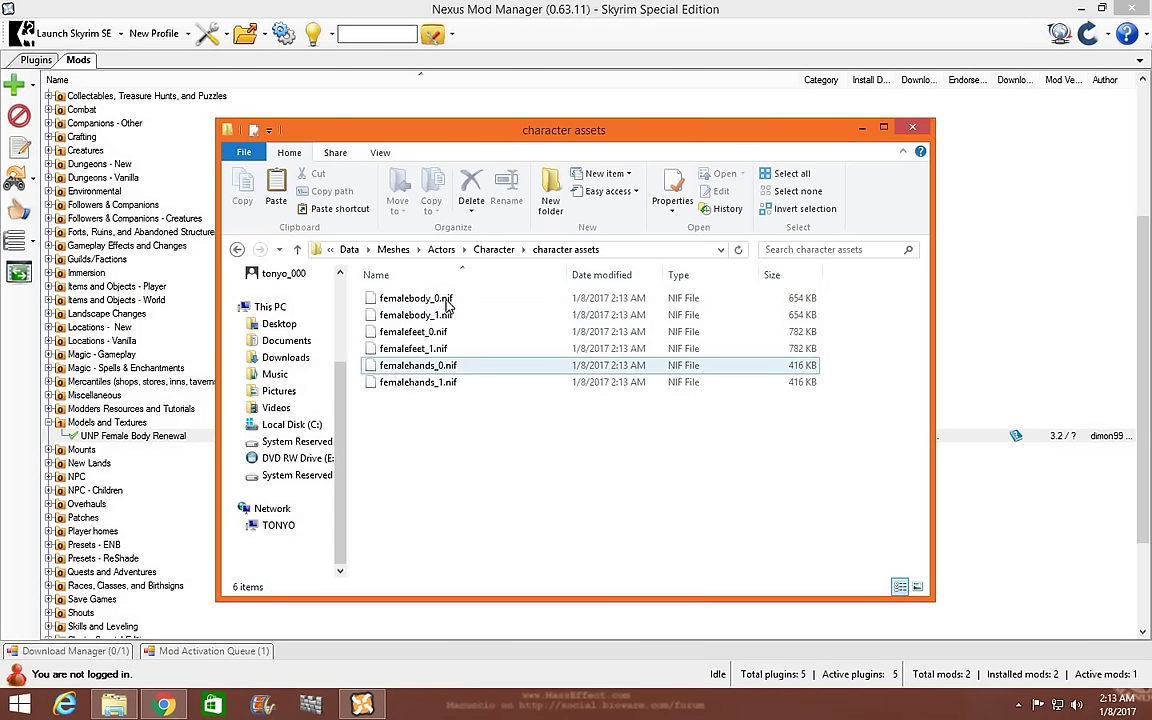
click(451, 383)
click(560, 430)
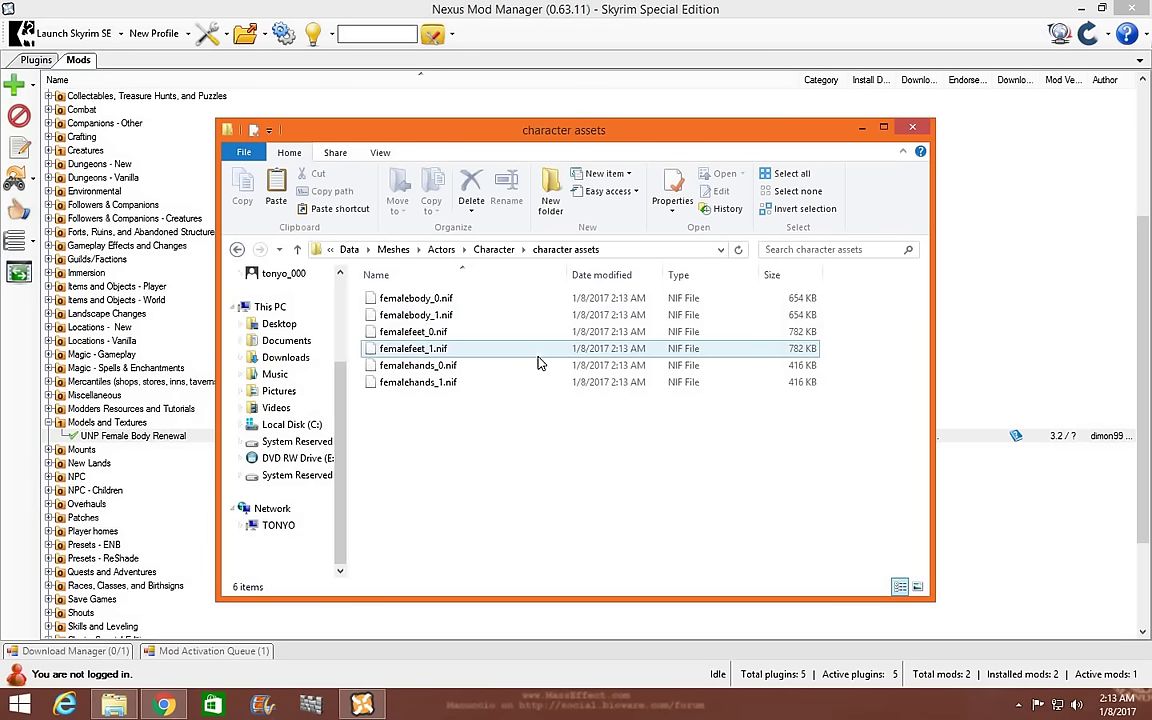
Go back up to the Actors folder, reposition the window, and reopen character assets through Character
click(237, 249)
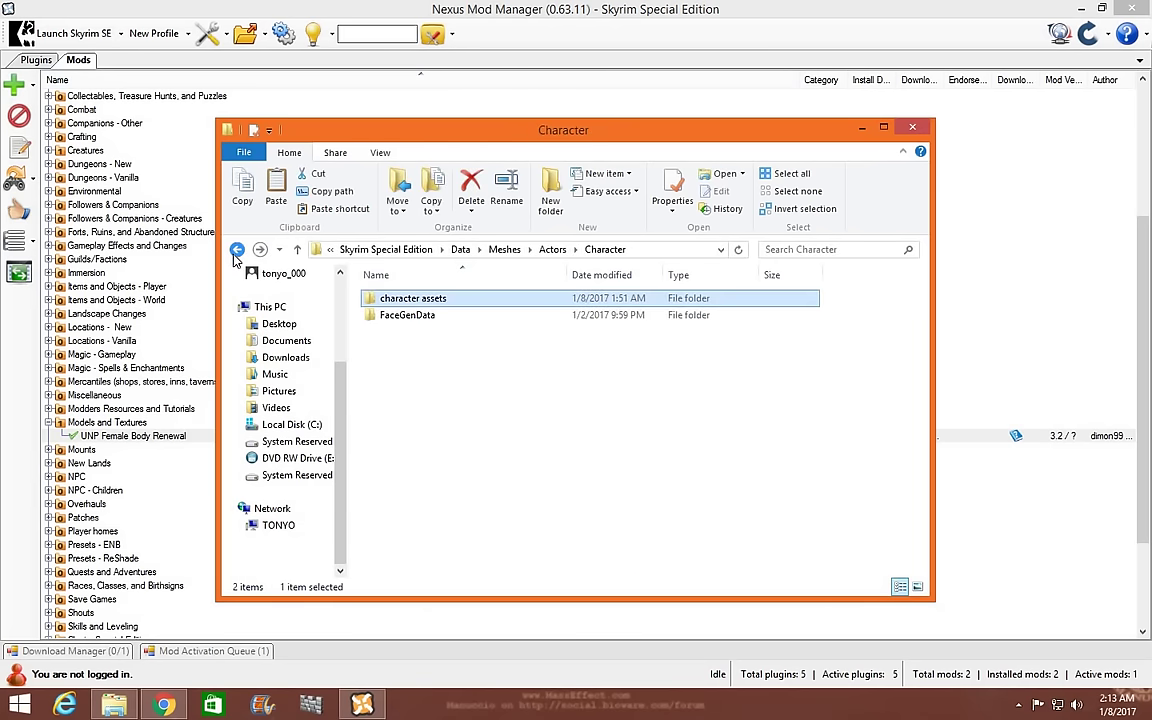
click(240, 249)
drag(480, 130, 759, 75)
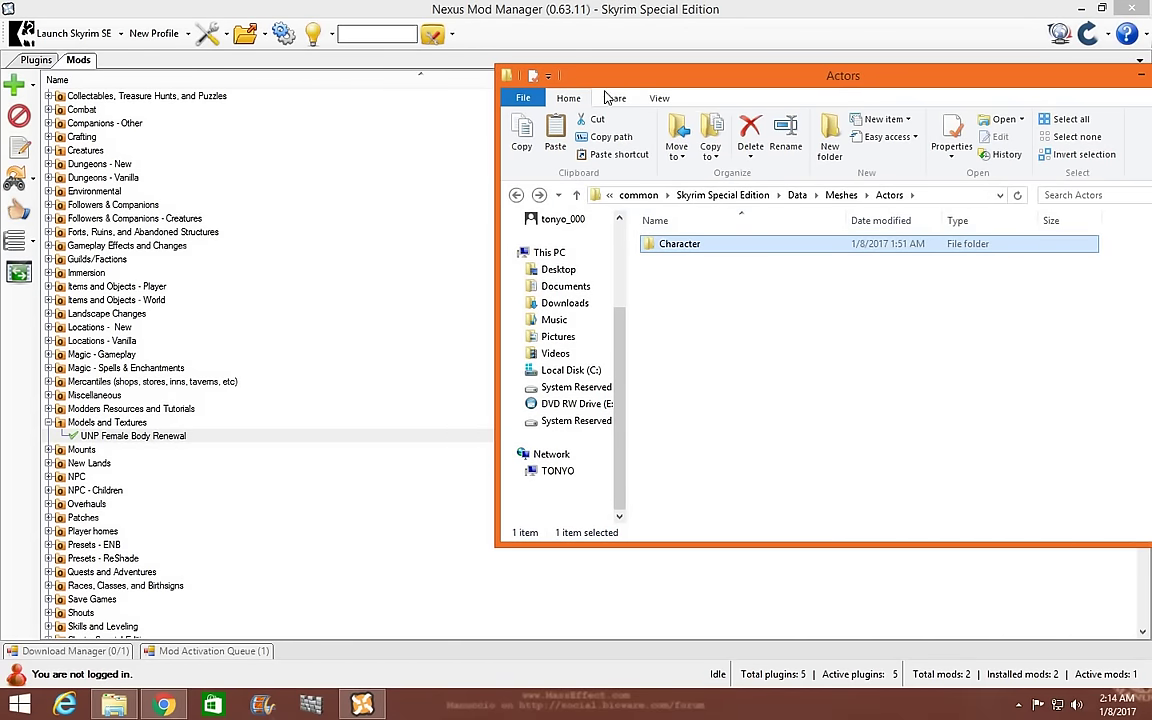
drag(548, 82, 393, 84)
double_click(518, 247)
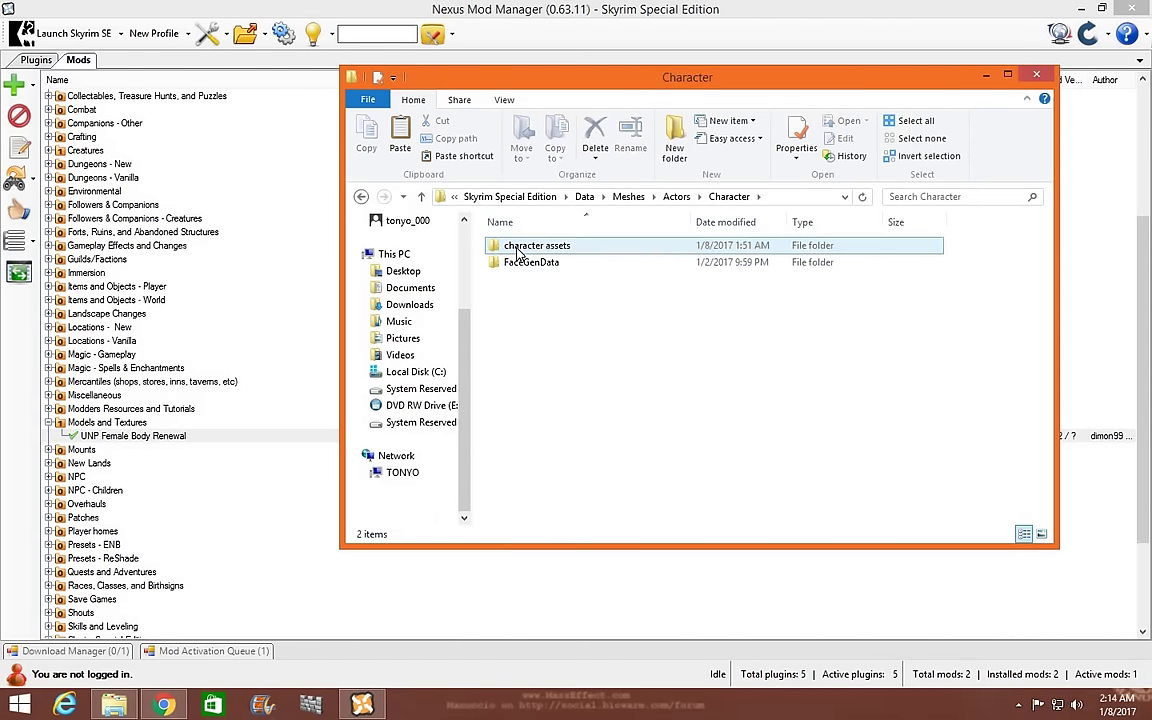
double_click(518, 247)
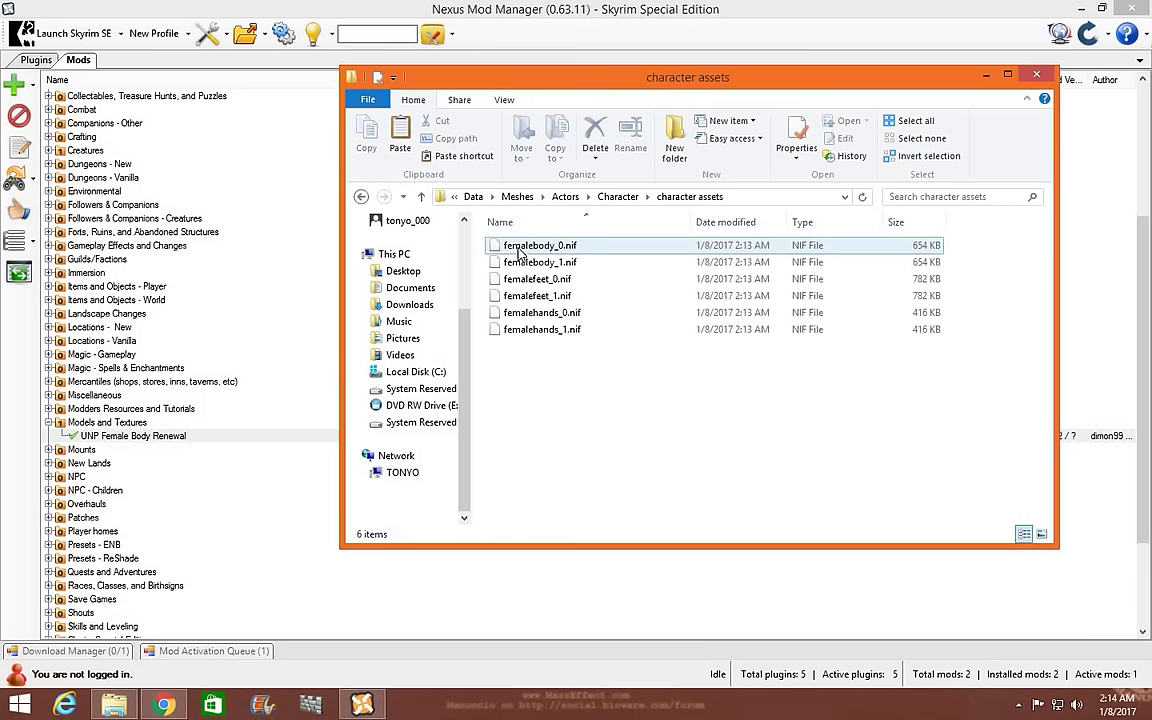
Select all six female body, feet and hands NIF files and copy them
drag(570, 345, 568, 250)
right_click(568, 250)
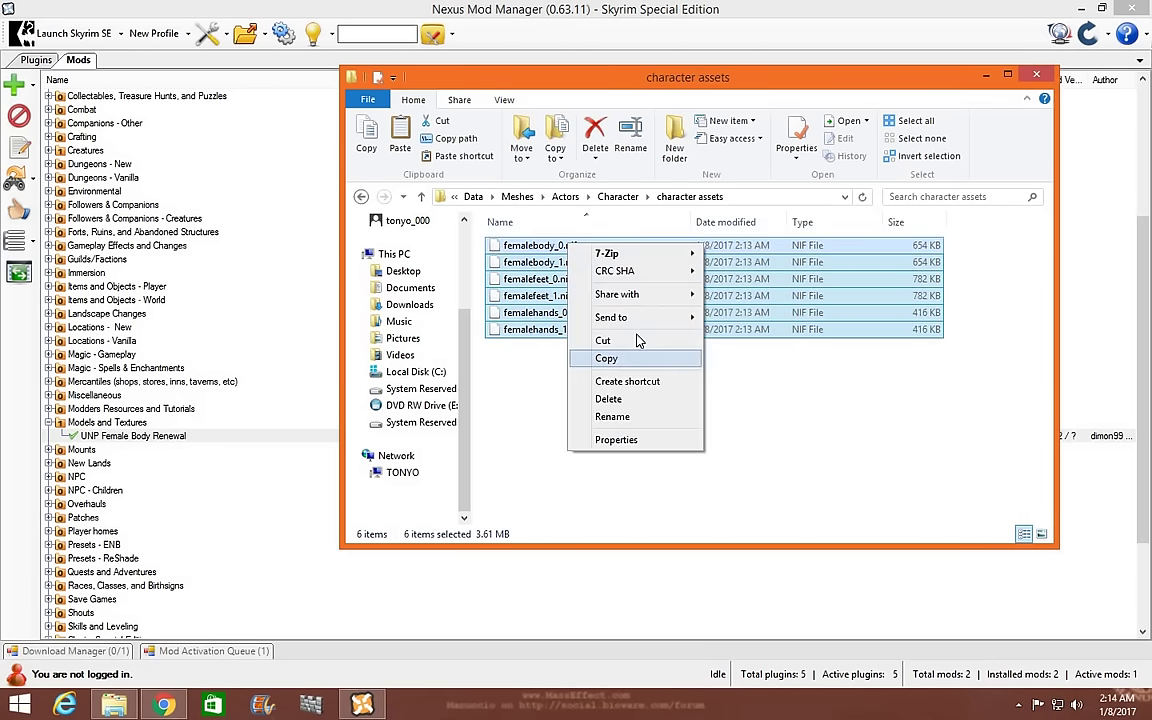
click(607, 359)
Minimize the mod manager and browser, and open the SSE NIF Optimizer-4089-2-4 folder in the desktop Skyrim Special Edition folder's Mod Tools
click(1081, 8)
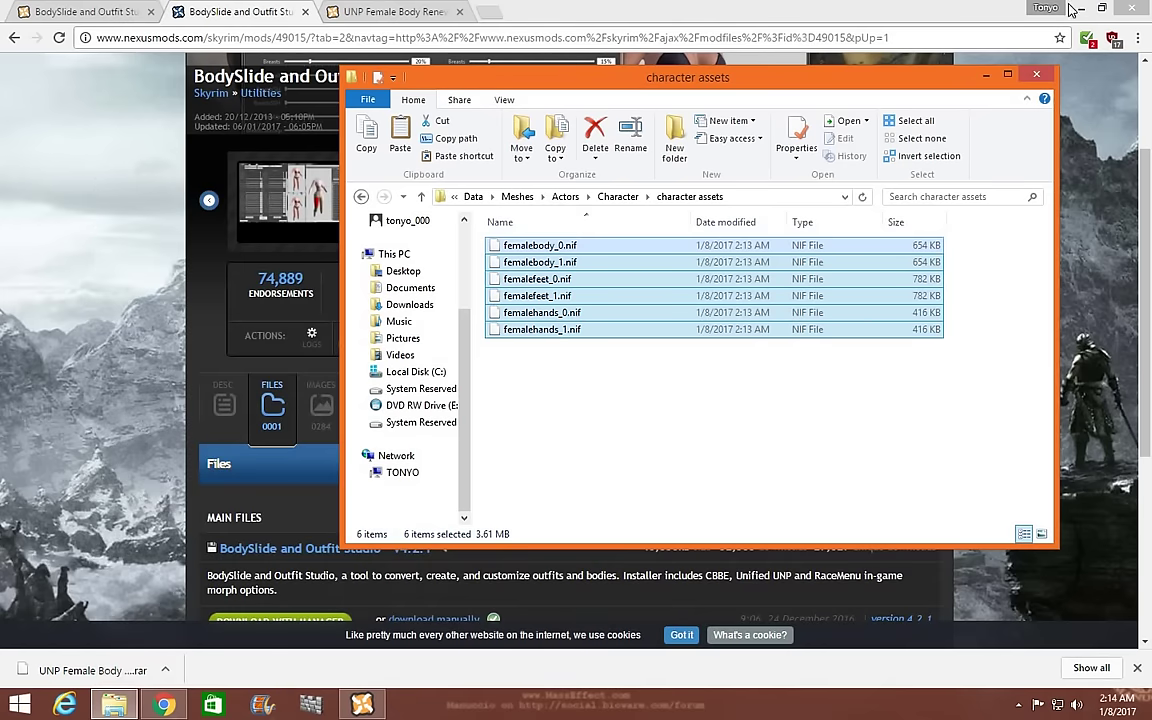
click(965, 8)
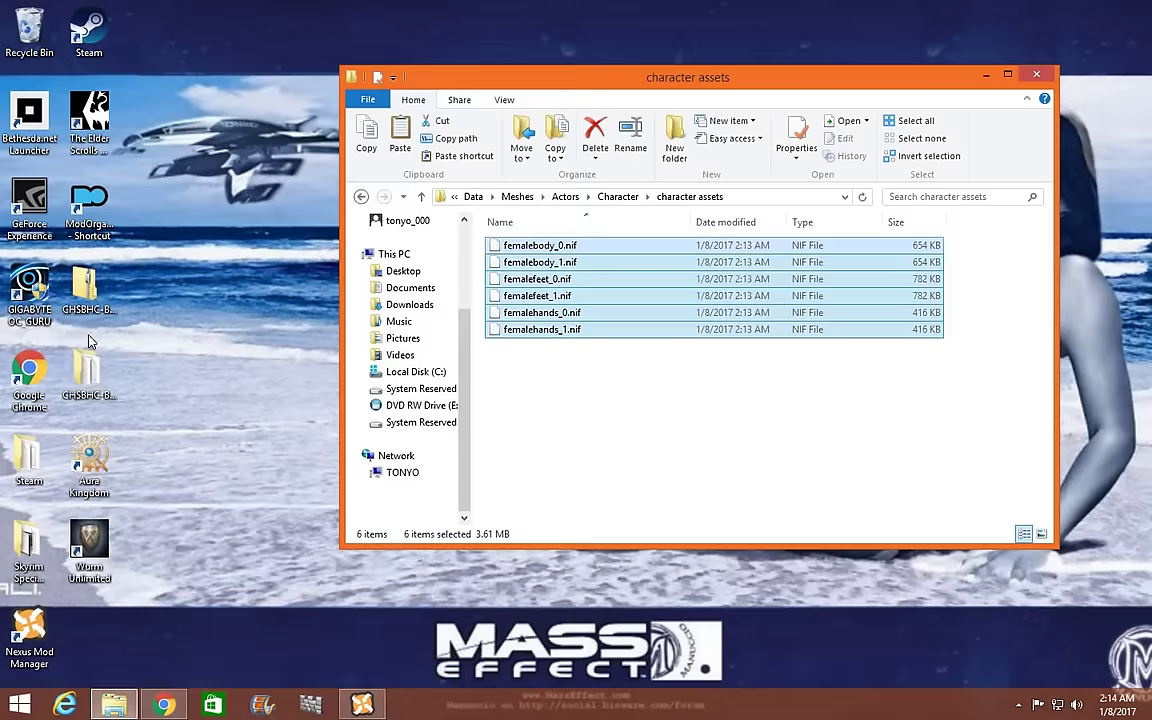
double_click(27, 545)
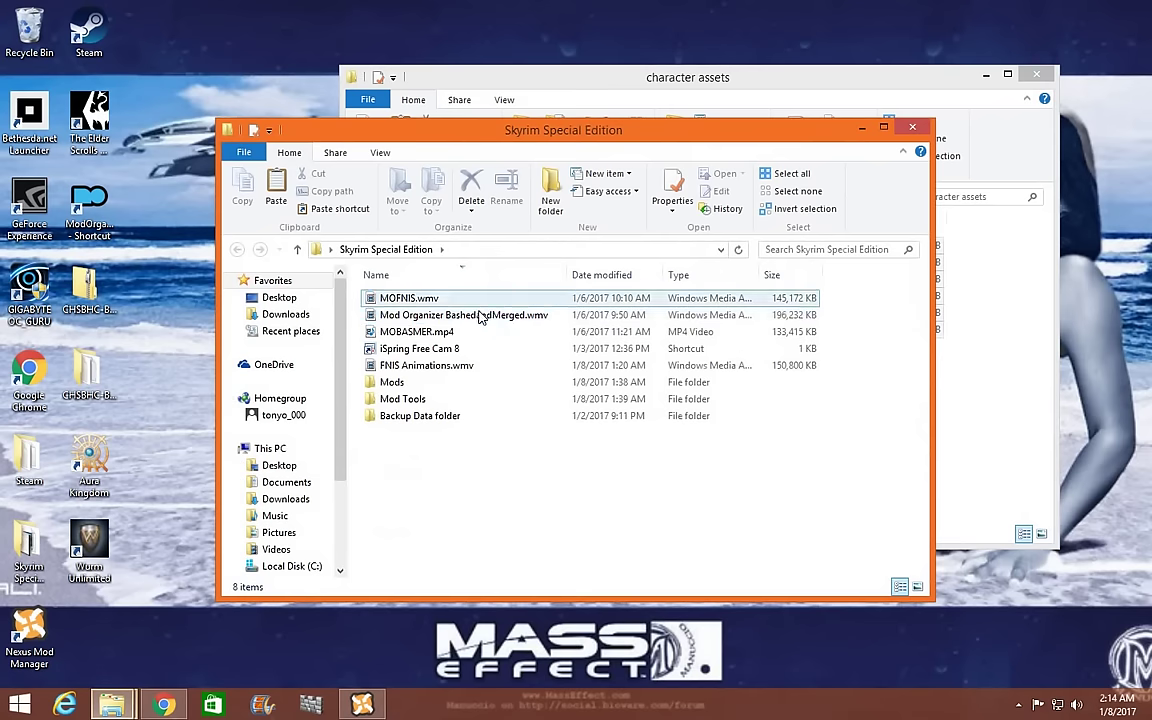
double_click(433, 398)
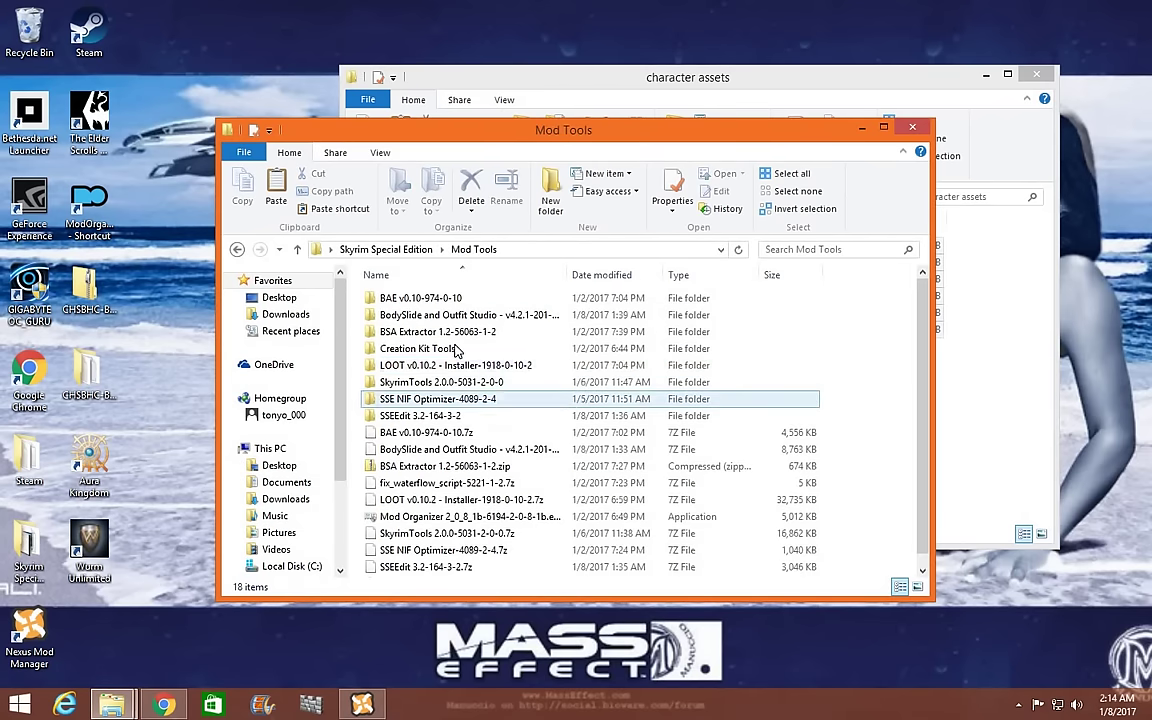
double_click(446, 402)
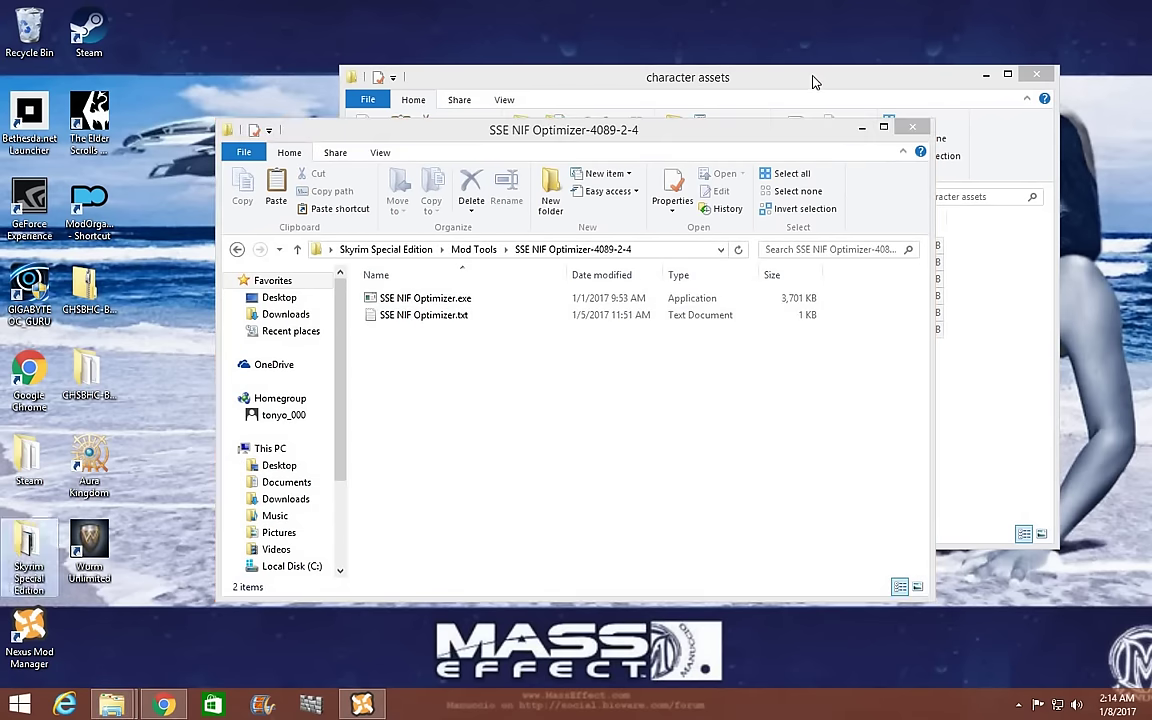
Arrange the character assets and SSE NIF Optimizer folder windows side by side, with all NIF files selected
drag(813, 82, 1034, 91)
key(ctrl+a)
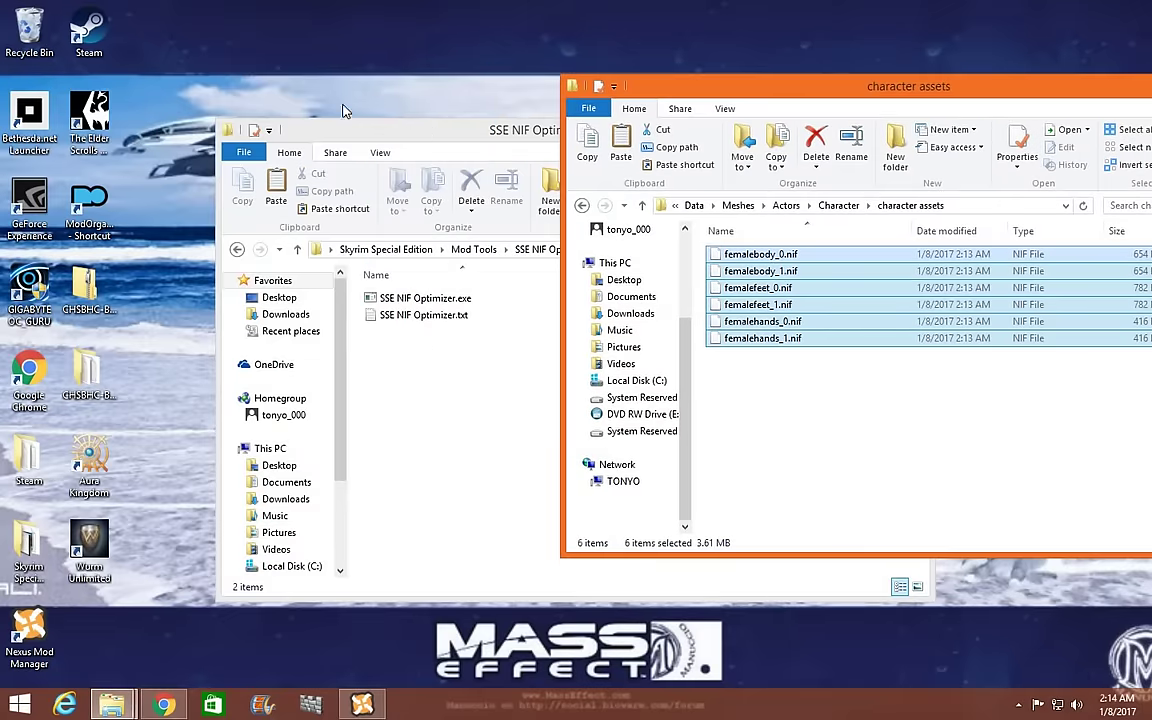
drag(343, 111, 114, 64)
drag(805, 85, 785, 73)
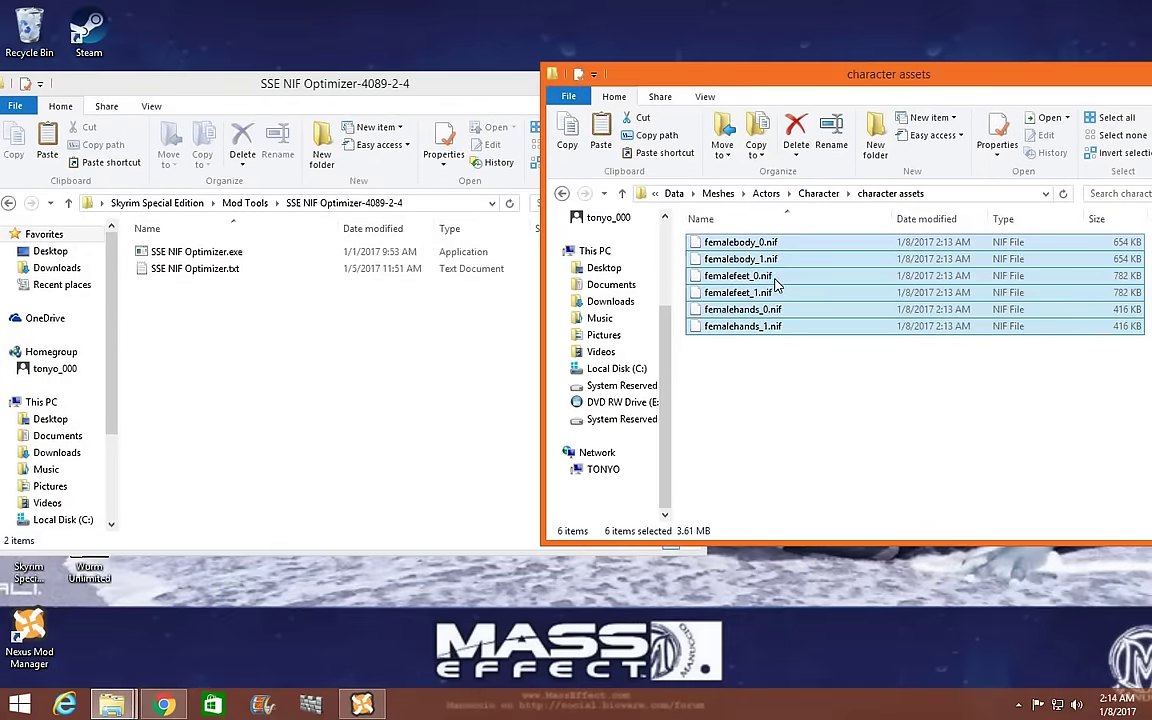
Load the selected NIF files into SSE NIF Optimizer.exe, optimize them with the default options, and close the optimizer
drag(775, 285, 205, 248)
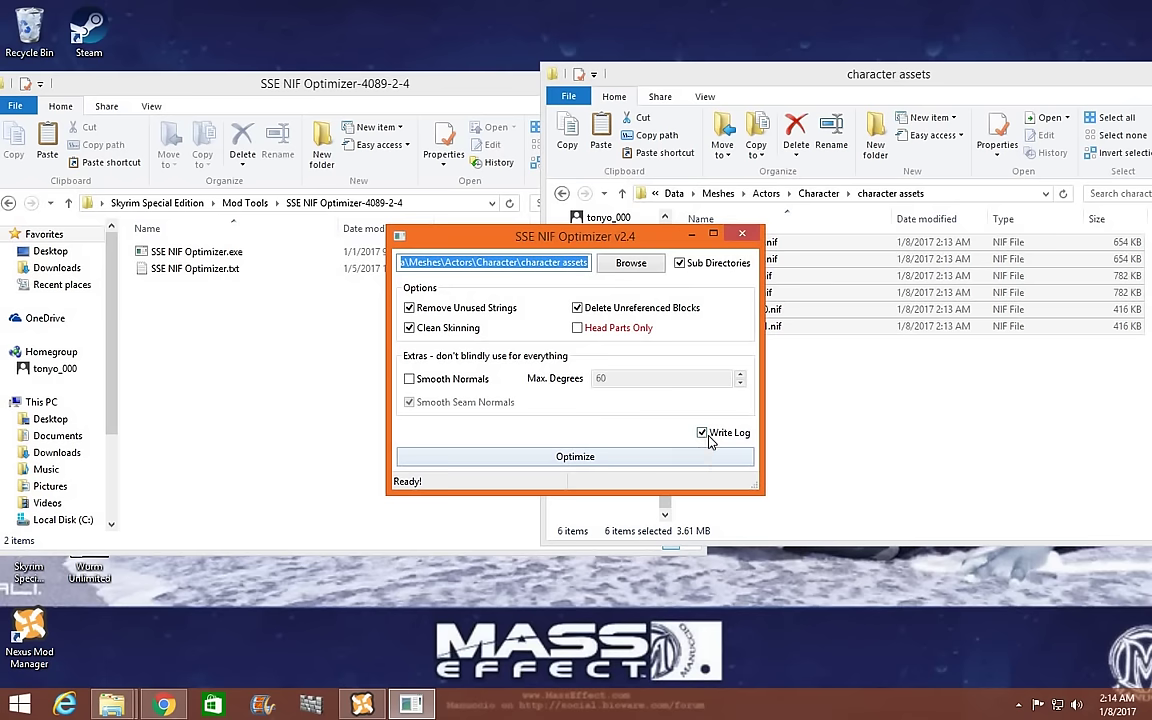
click(697, 457)
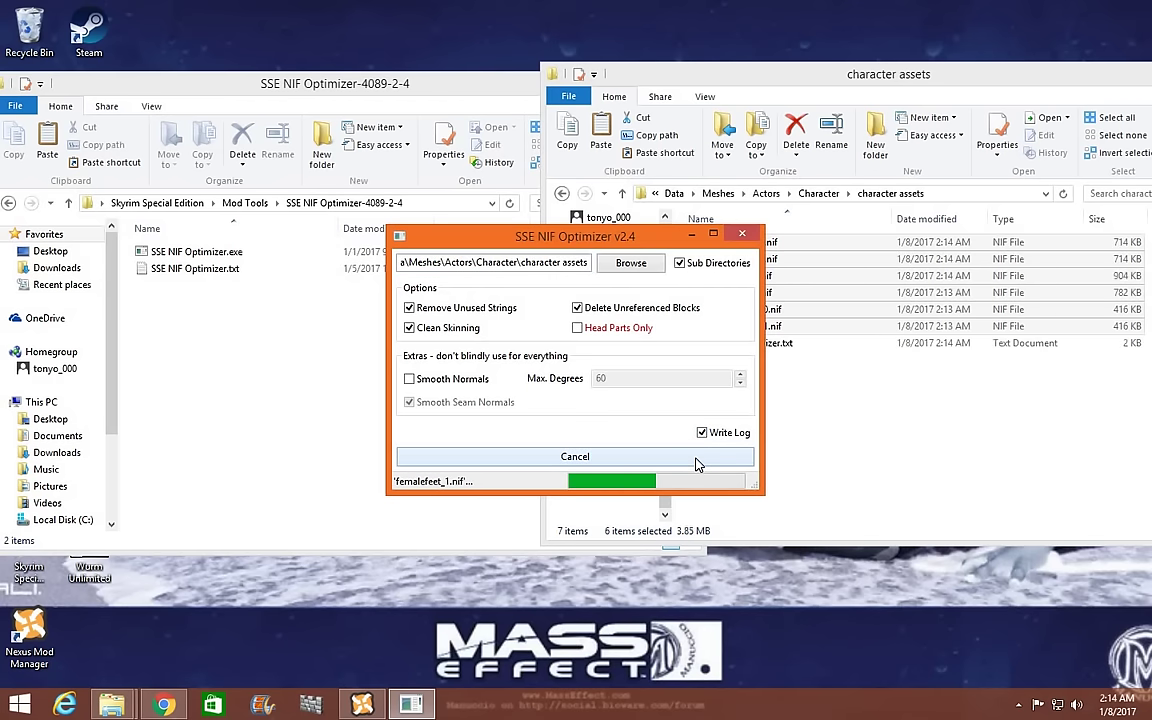
click(746, 234)
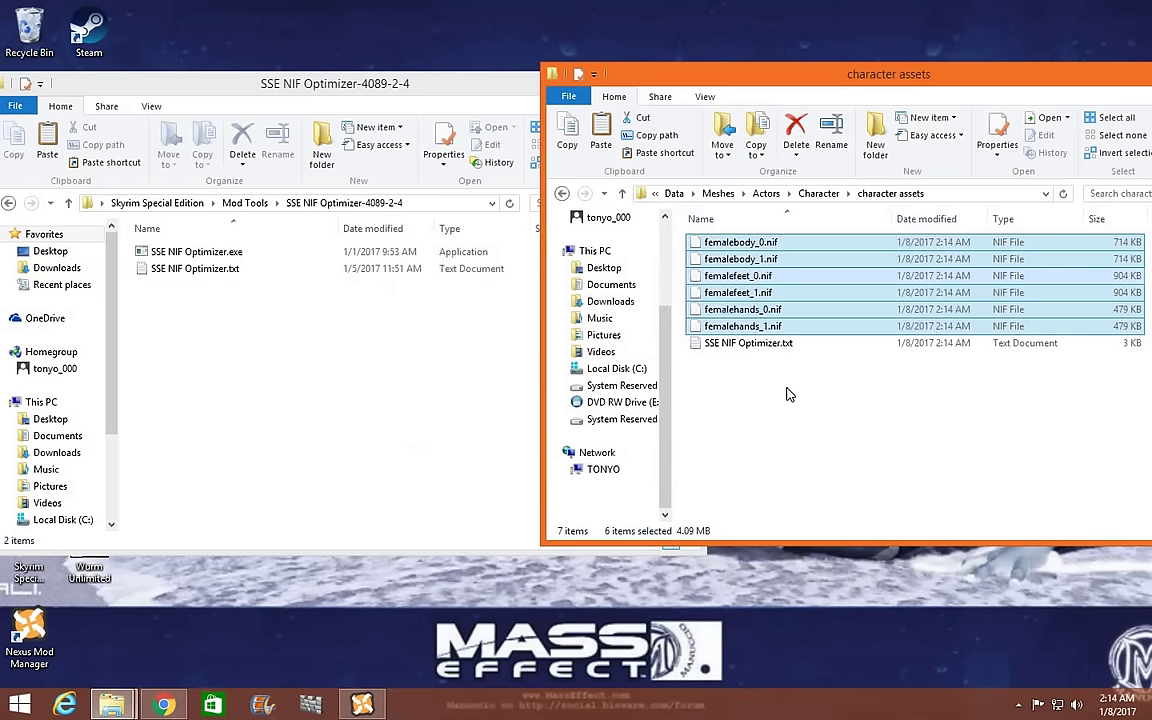
Delete the SSE NIF Optimizer.txt log from the character assets folder
click(779, 345)
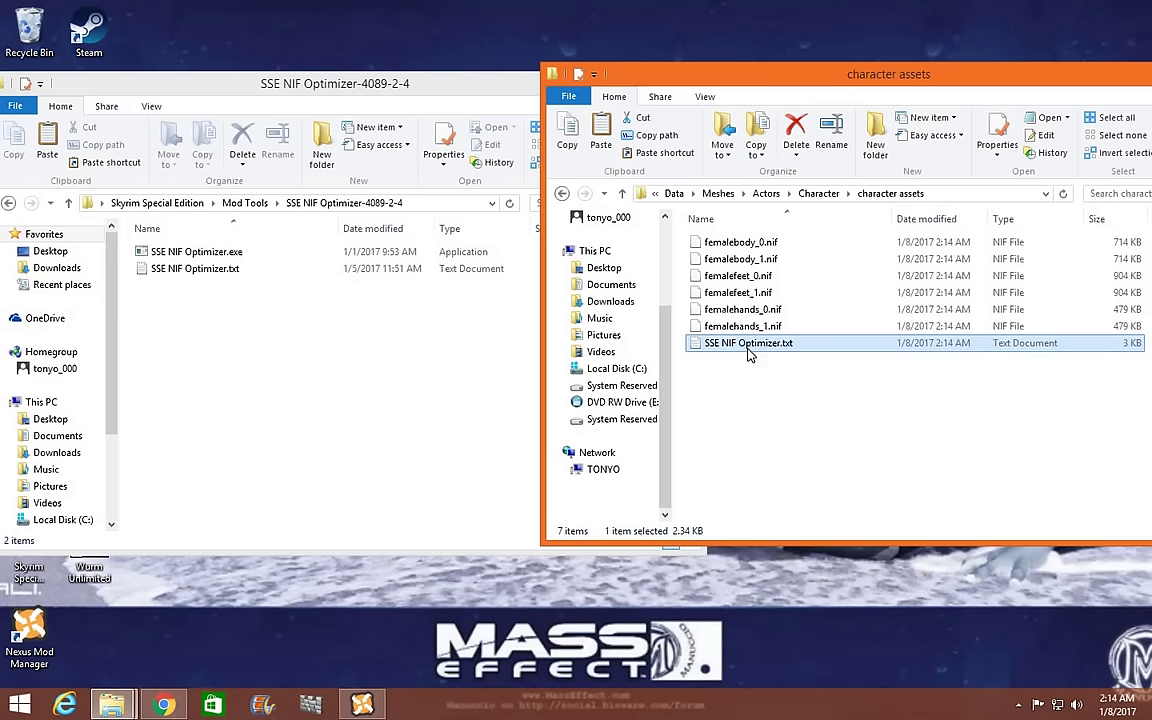
right_click(749, 352)
click(788, 575)
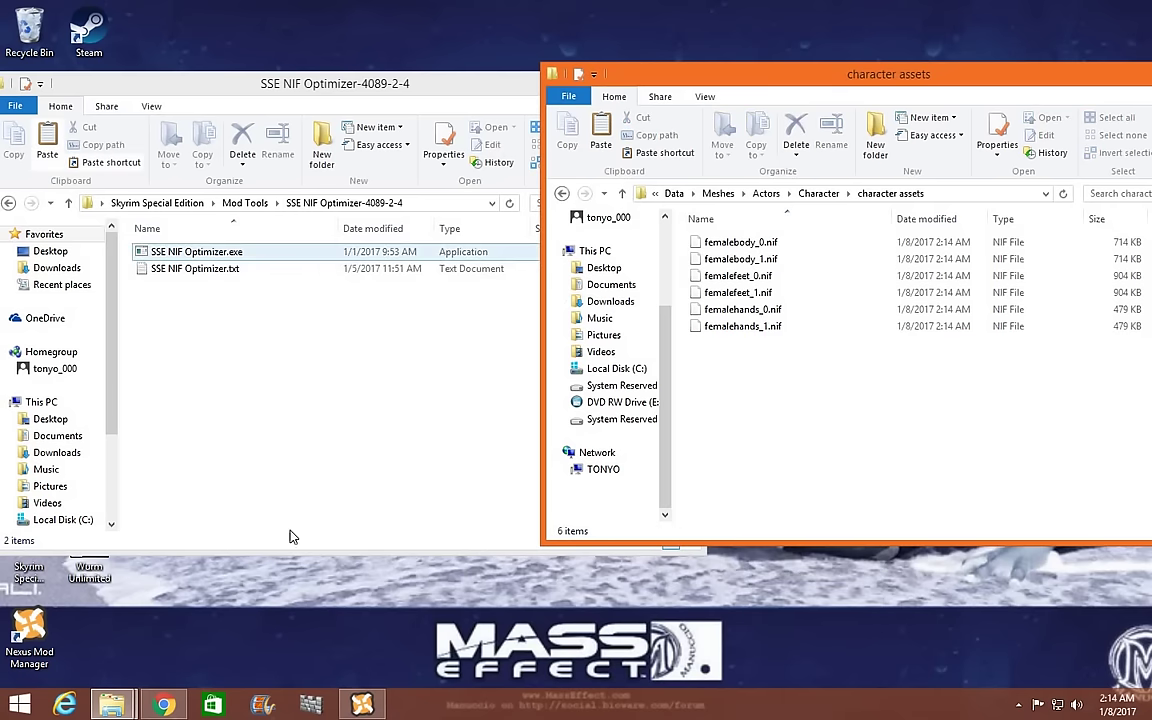
Switch to Nexus Mod Manager, review its supported tools list, check the browser's BodySlide page, and return to the mod manager
click(362, 706)
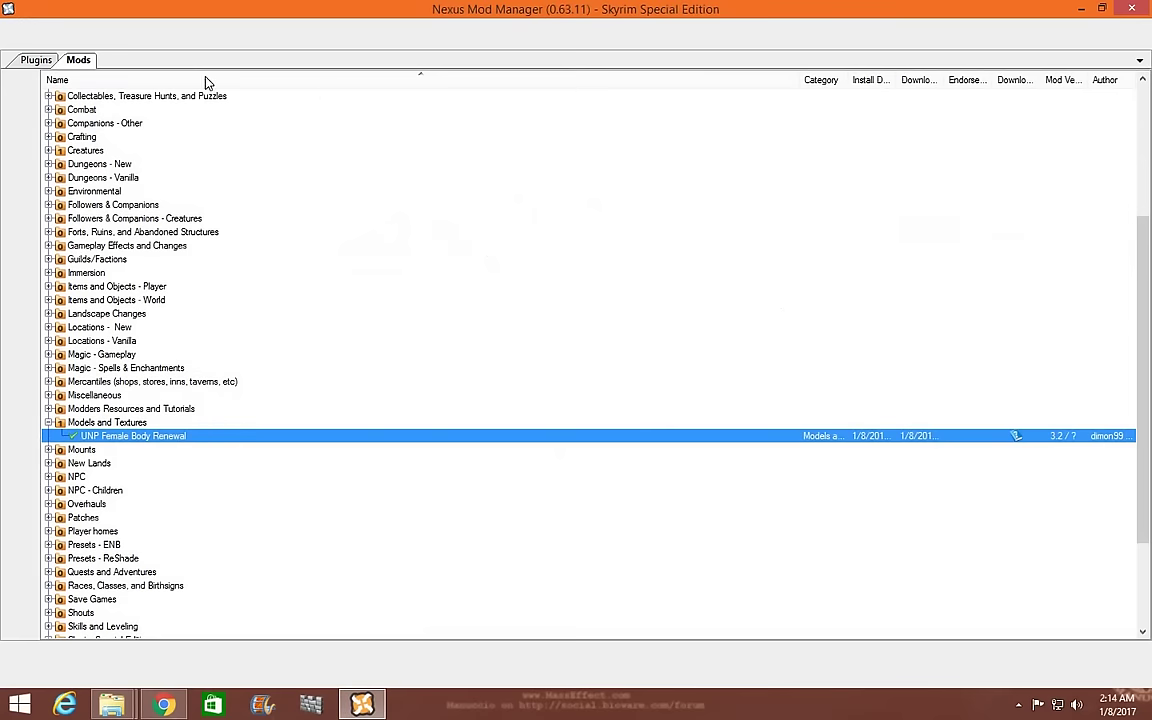
click(452, 40)
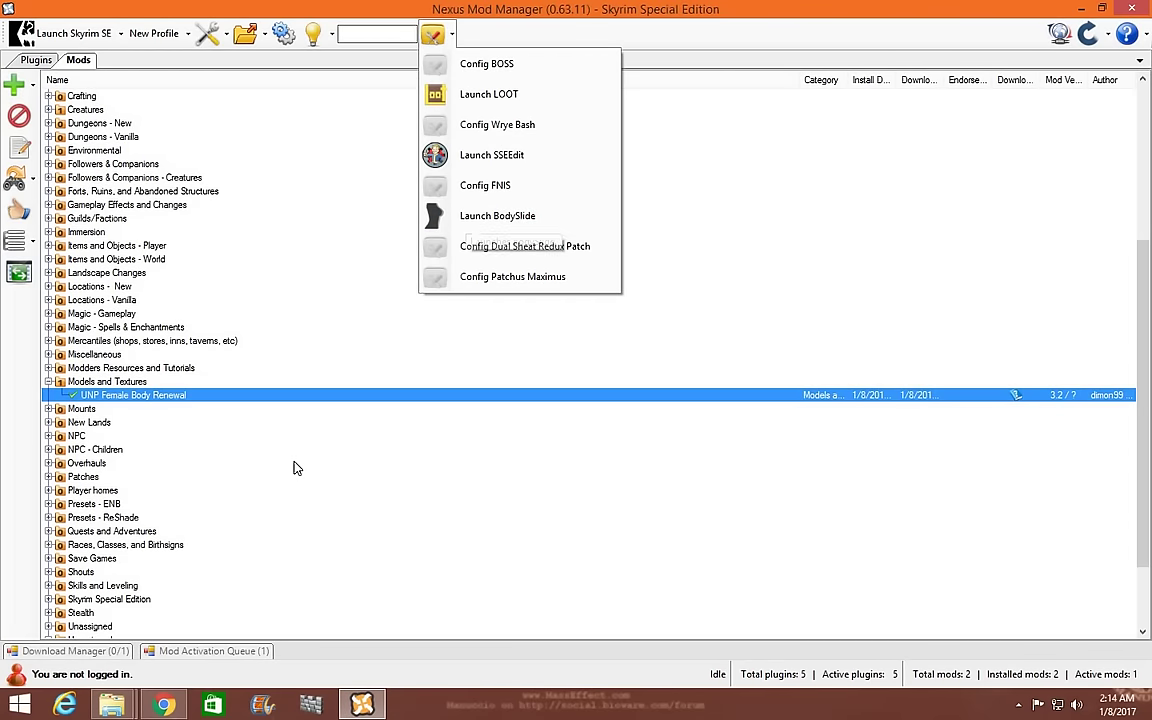
click(164, 706)
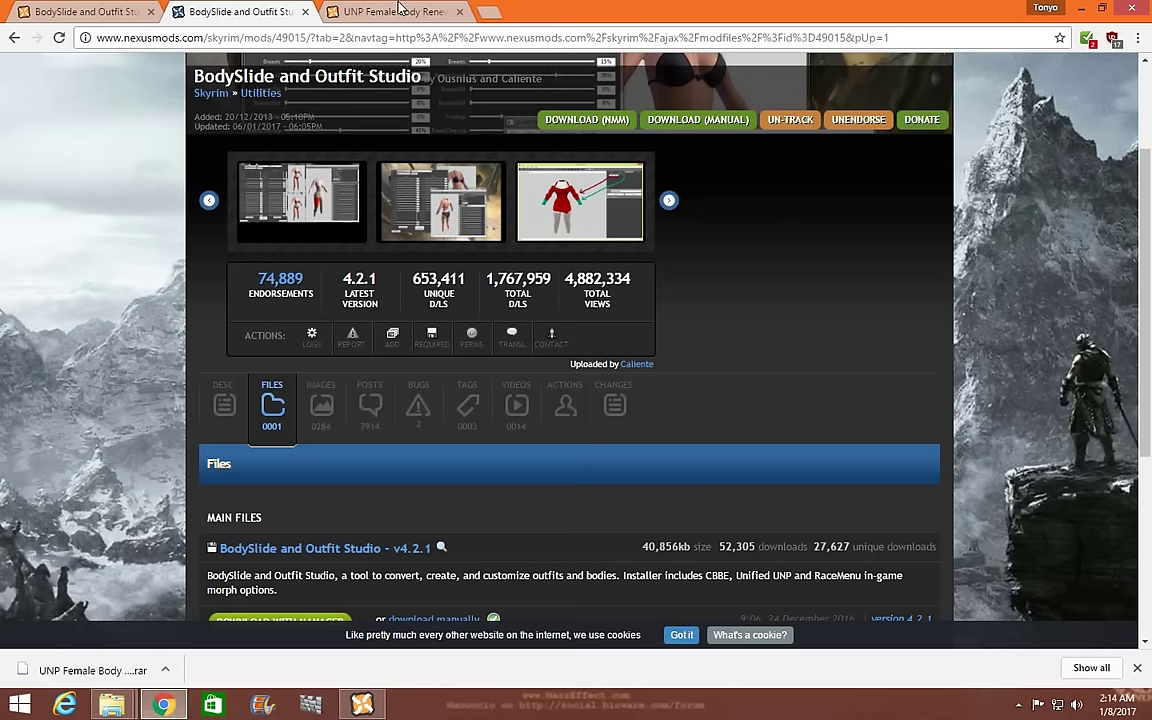
click(362, 706)
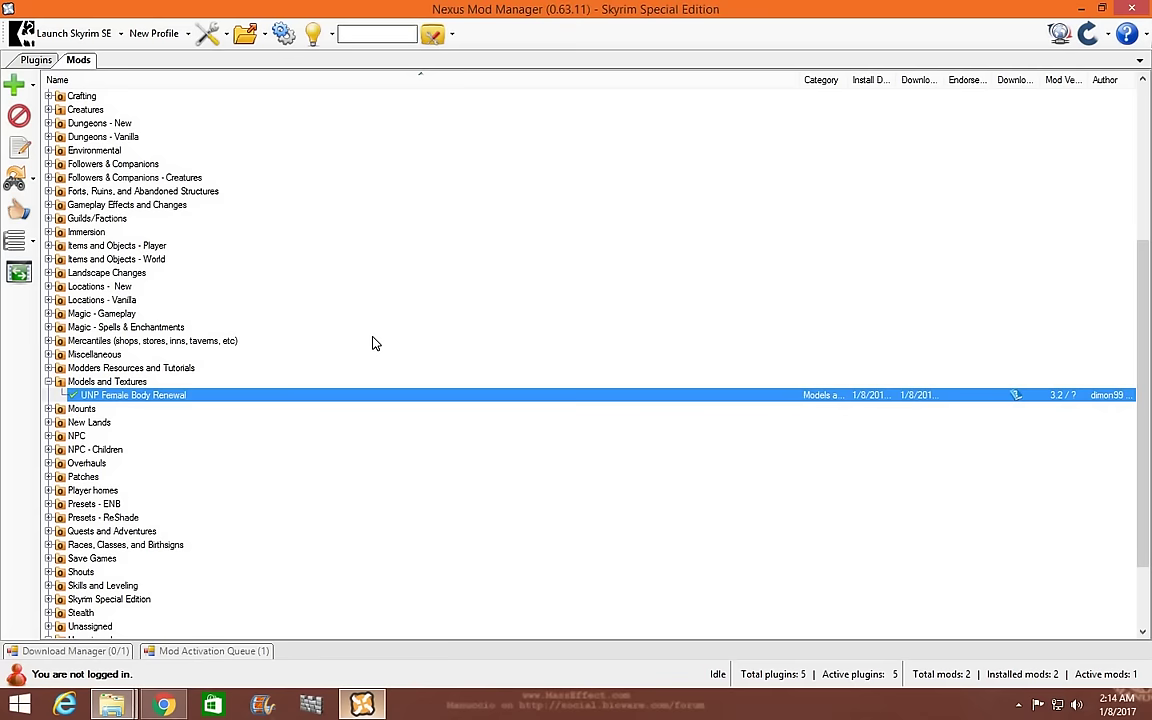
Show the mod manager's plugin list and delete all the female body, feet and hands NIF files from the character assets folder
scroll(362, 220, up, 6)
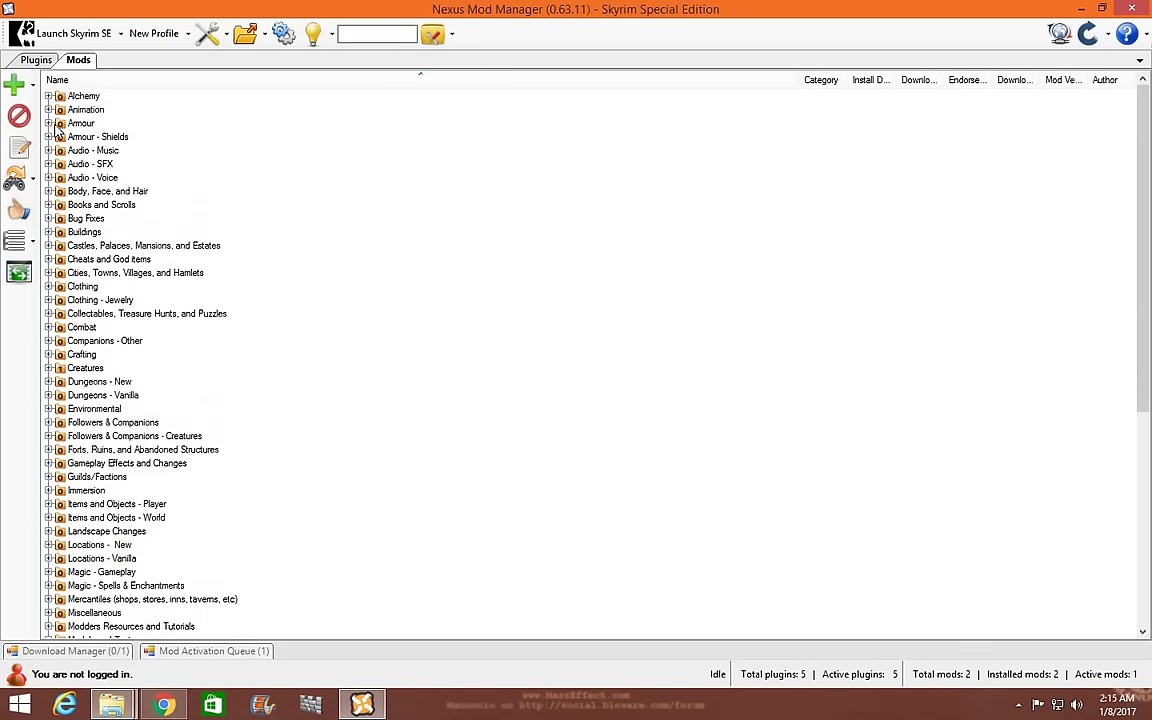
click(35, 60)
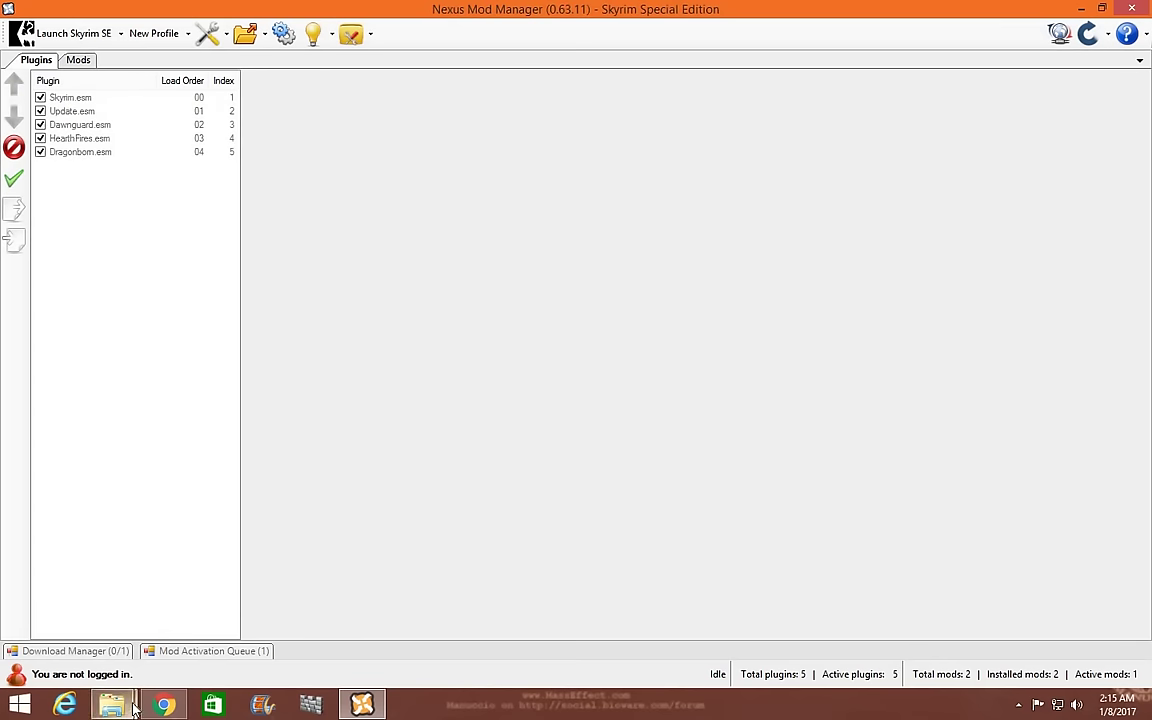
mouse_move(128, 706)
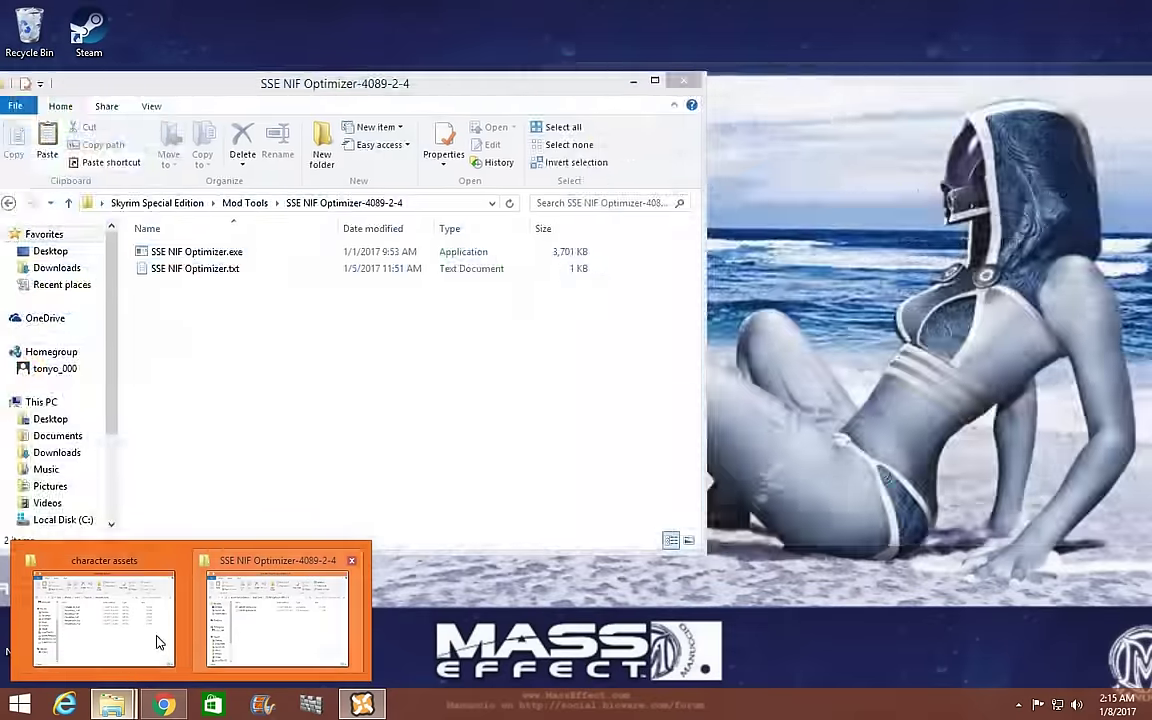
click(157, 642)
drag(810, 385, 697, 256)
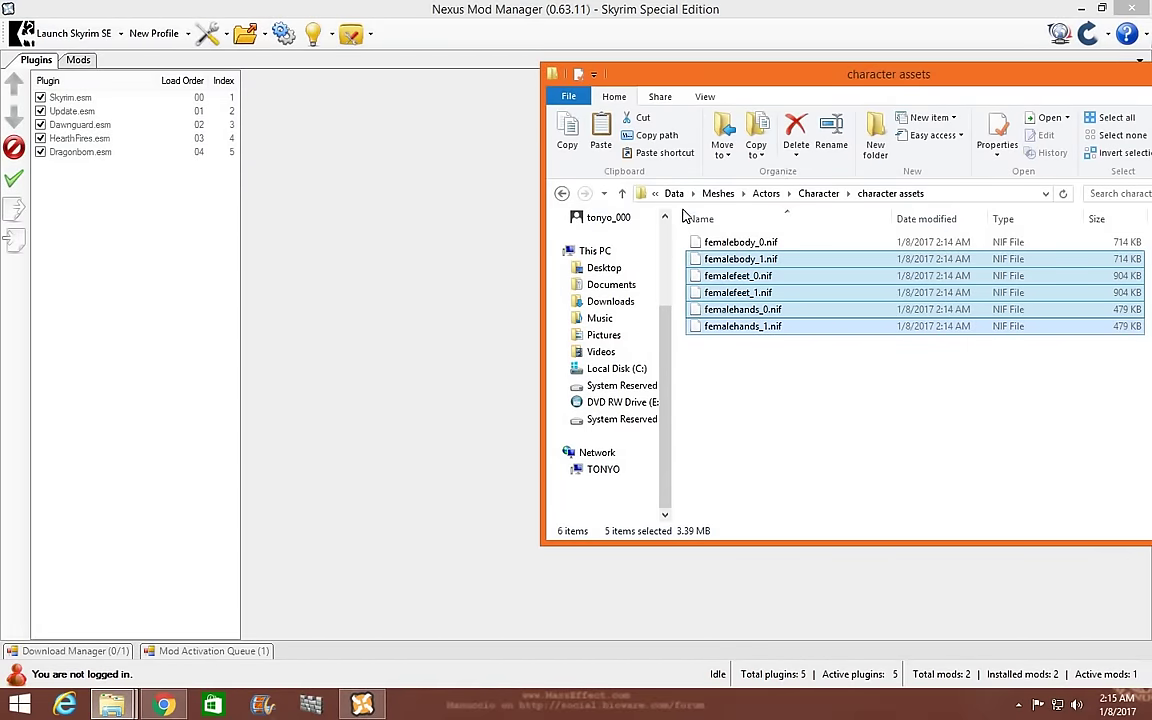
drag(755, 398, 752, 240)
right_click(754, 261)
key(Return)
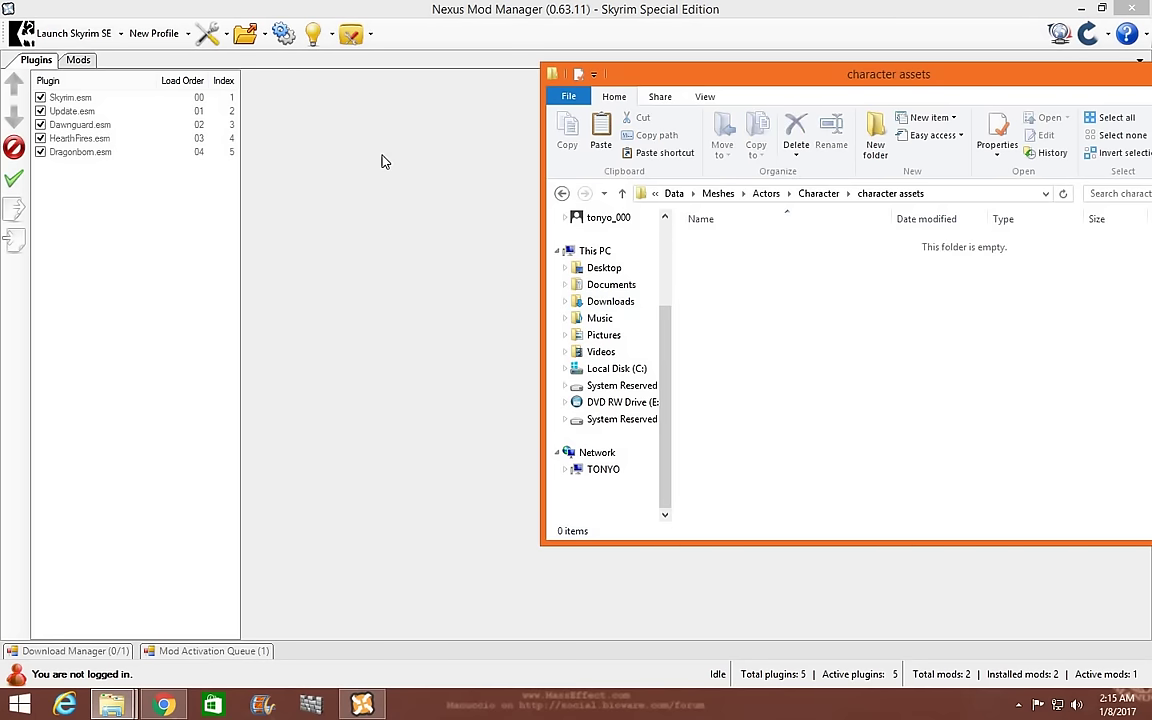
Launch BodySlide from Nexus Mod Manager and select the Unified UNP NeverNude body with the UUNP - UNP preset
click(383, 159)
click(371, 35)
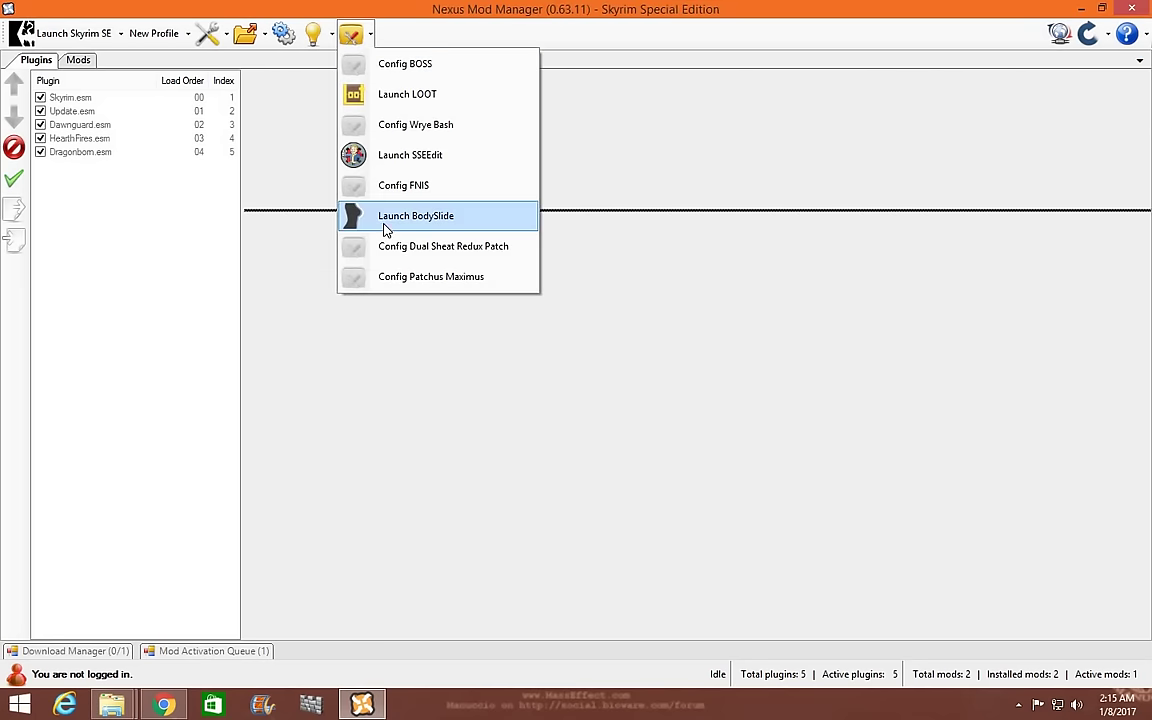
click(386, 219)
click(581, 158)
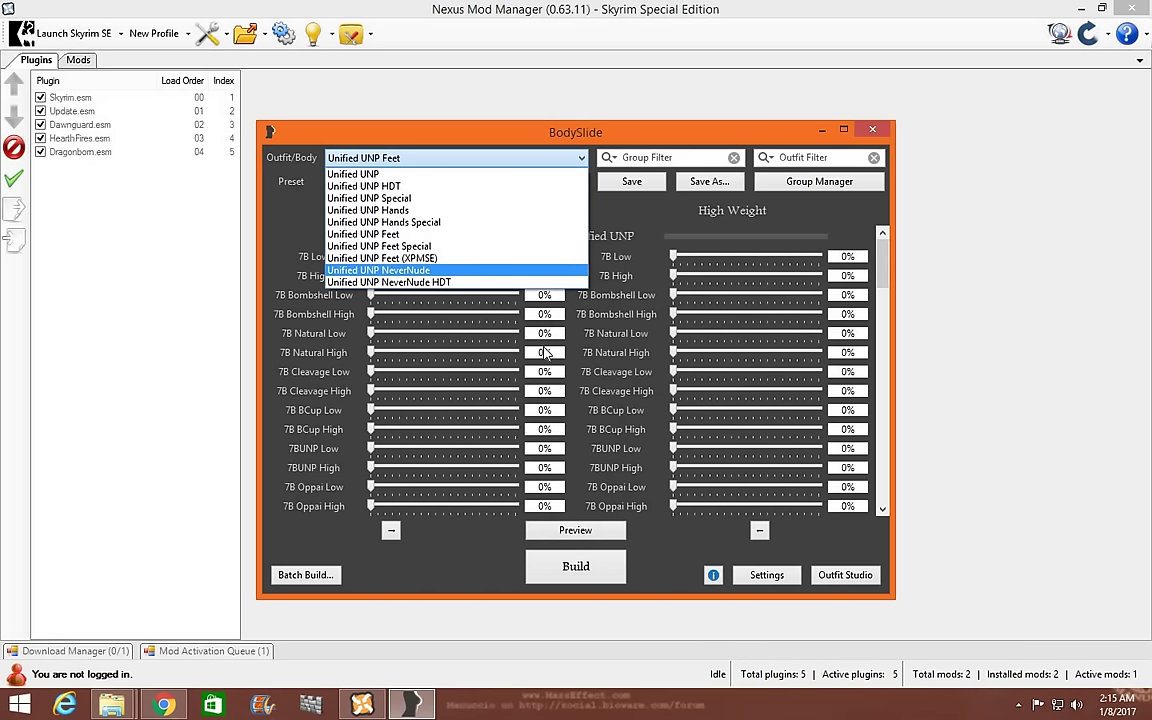
click(575, 333)
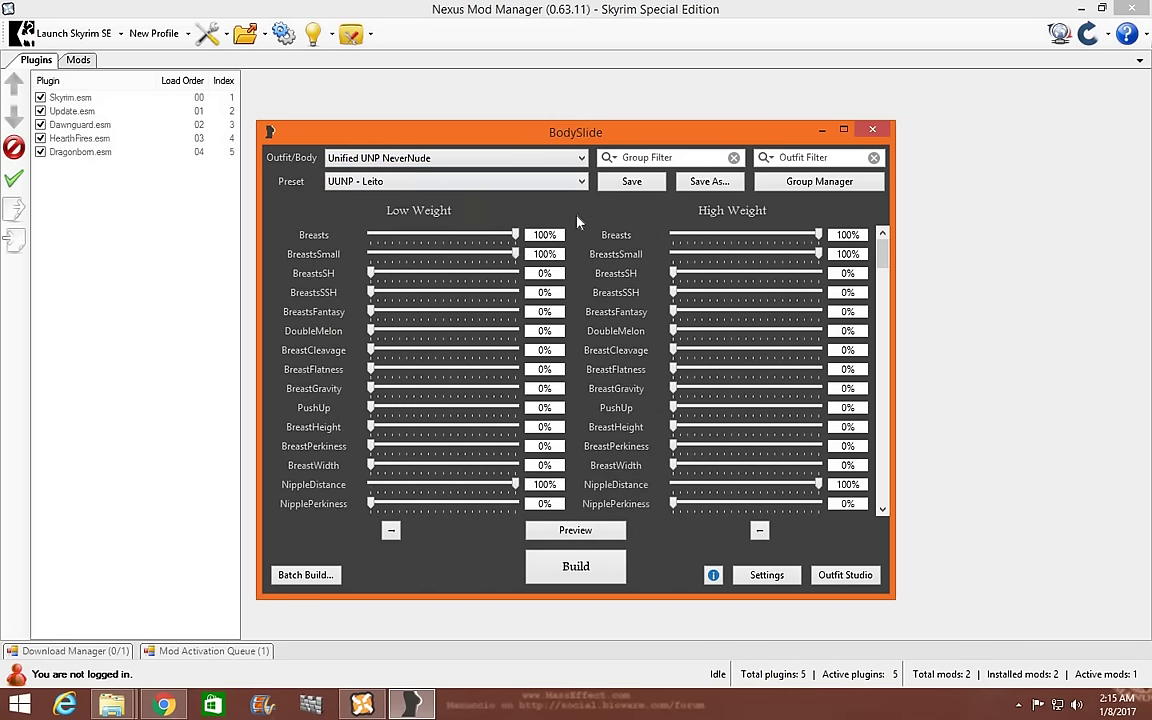
click(580, 181)
click(532, 329)
Preview the NeverNude body from the front and back, and build its meshes
click(585, 531)
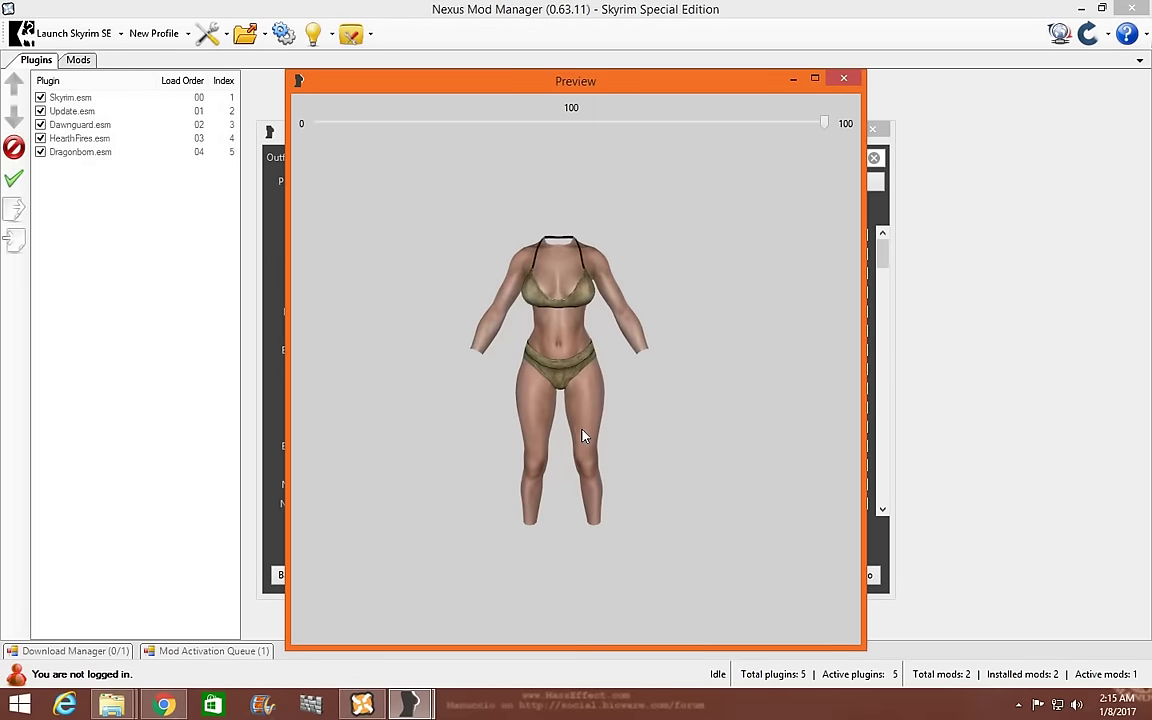
drag(515, 435, 388, 435)
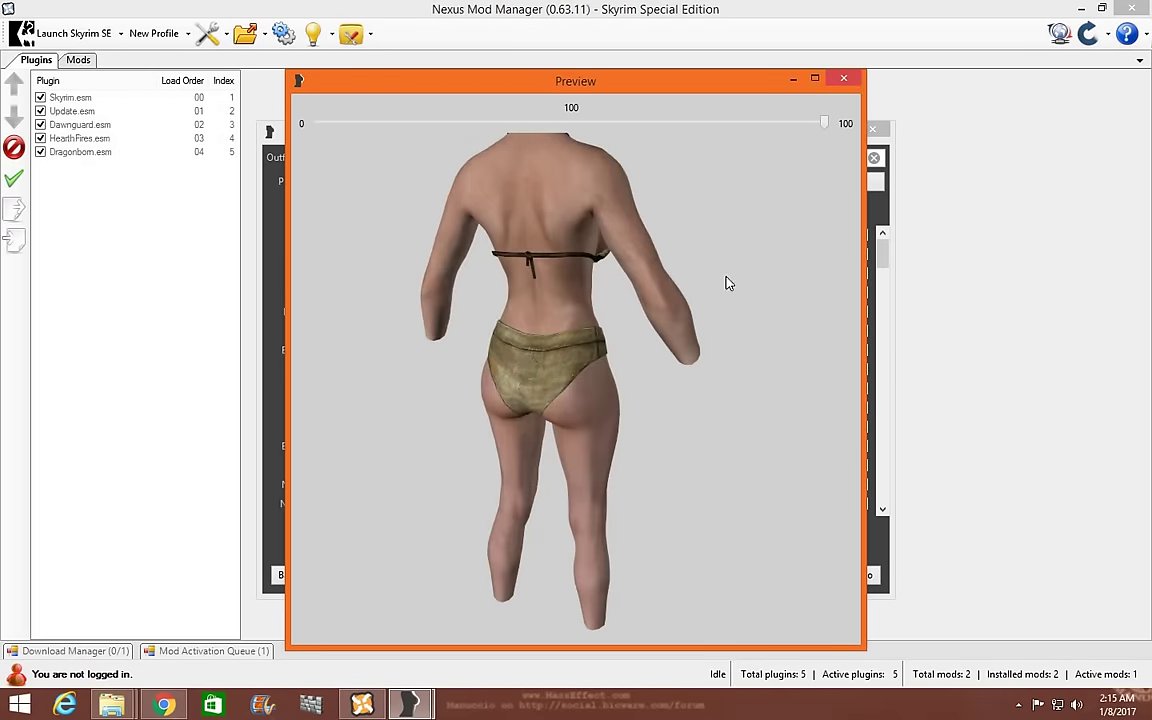
click(843, 78)
click(603, 567)
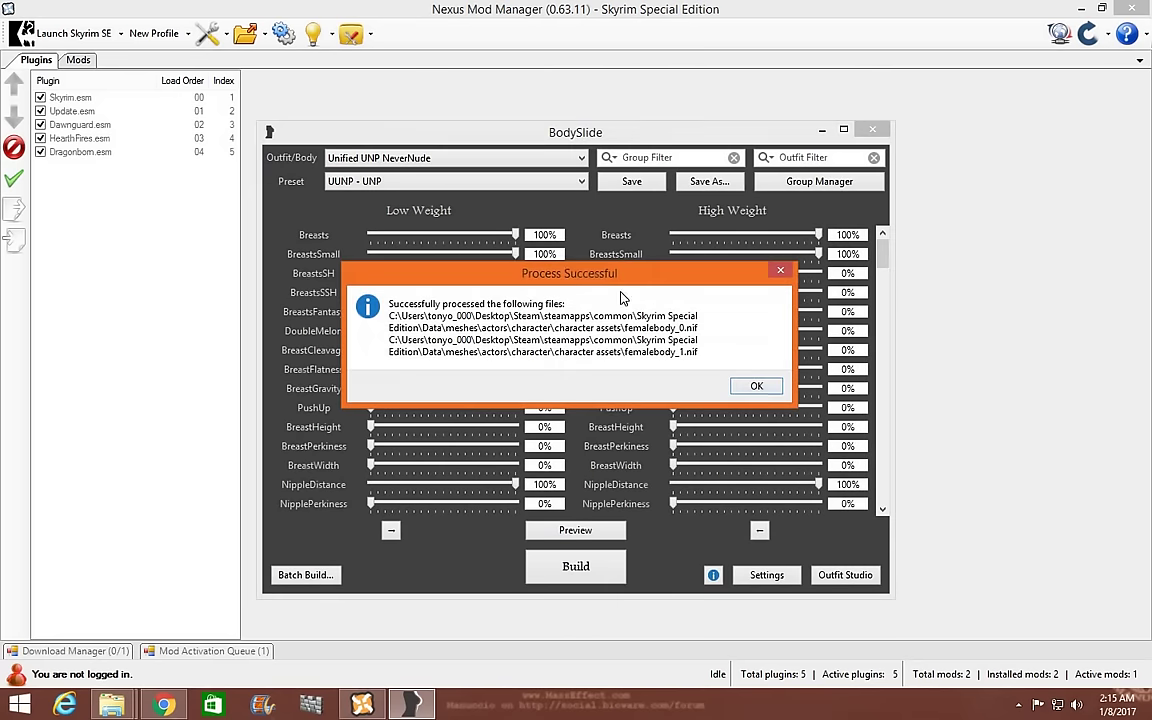
key(Return)
Build the Unified UNP Hands meshes with the UUNP - UNP preset
click(579, 162)
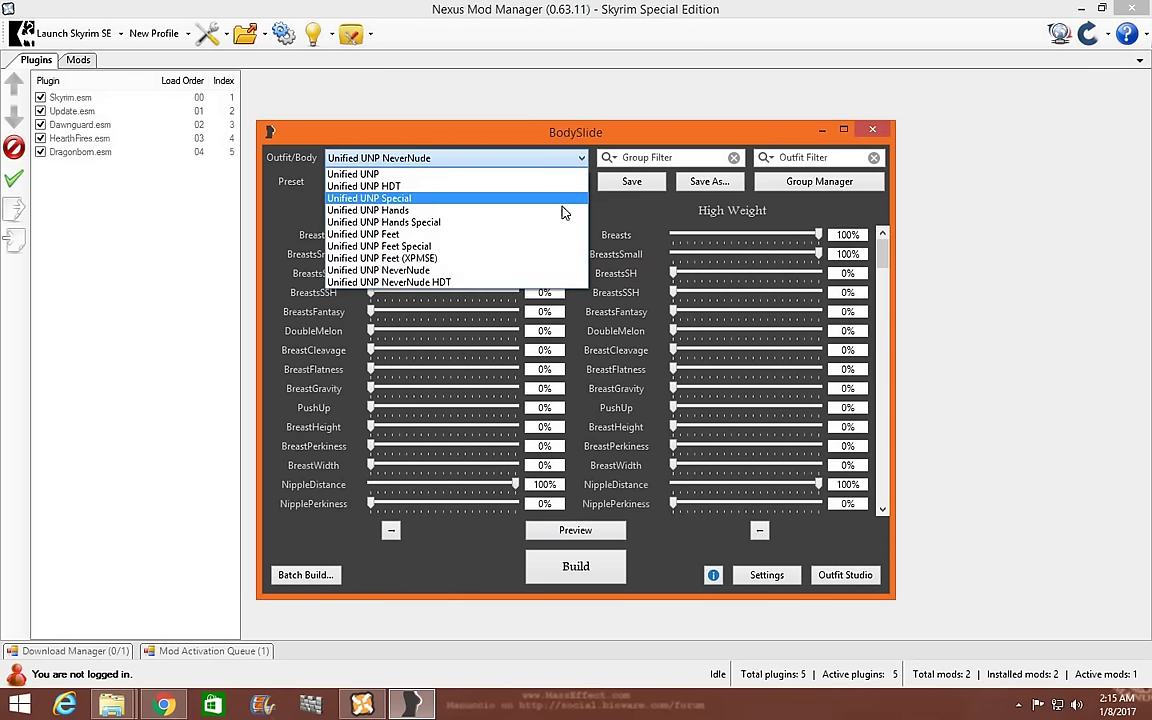
click(601, 538)
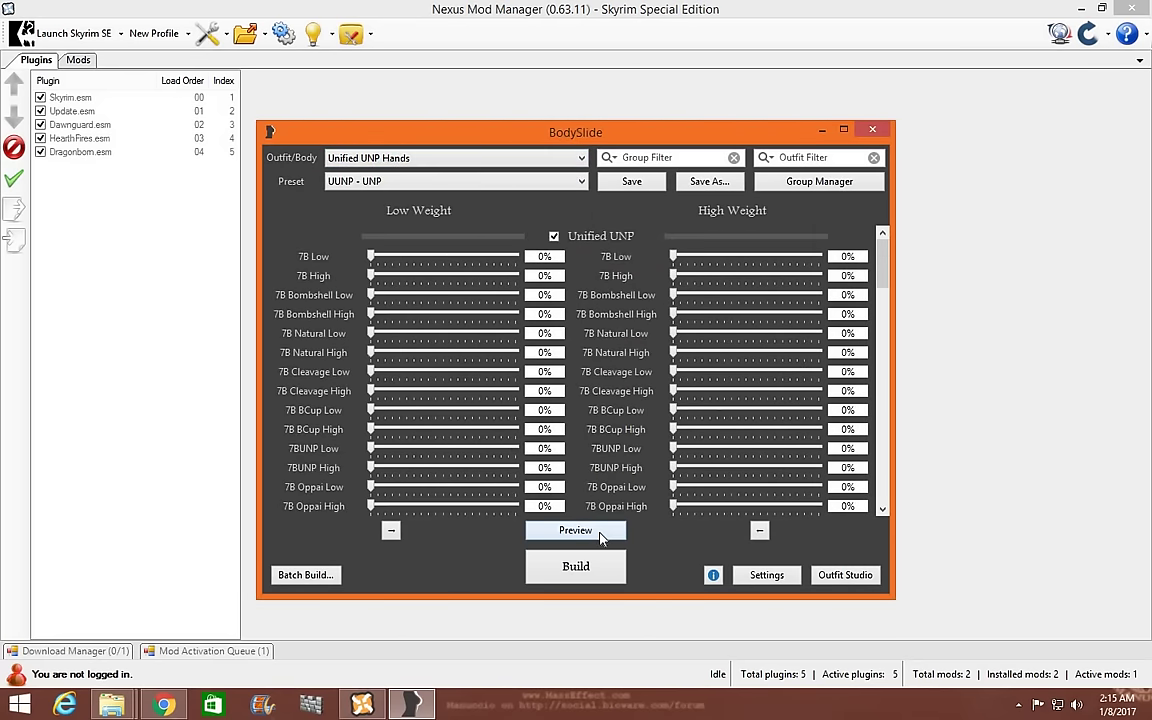
click(608, 575)
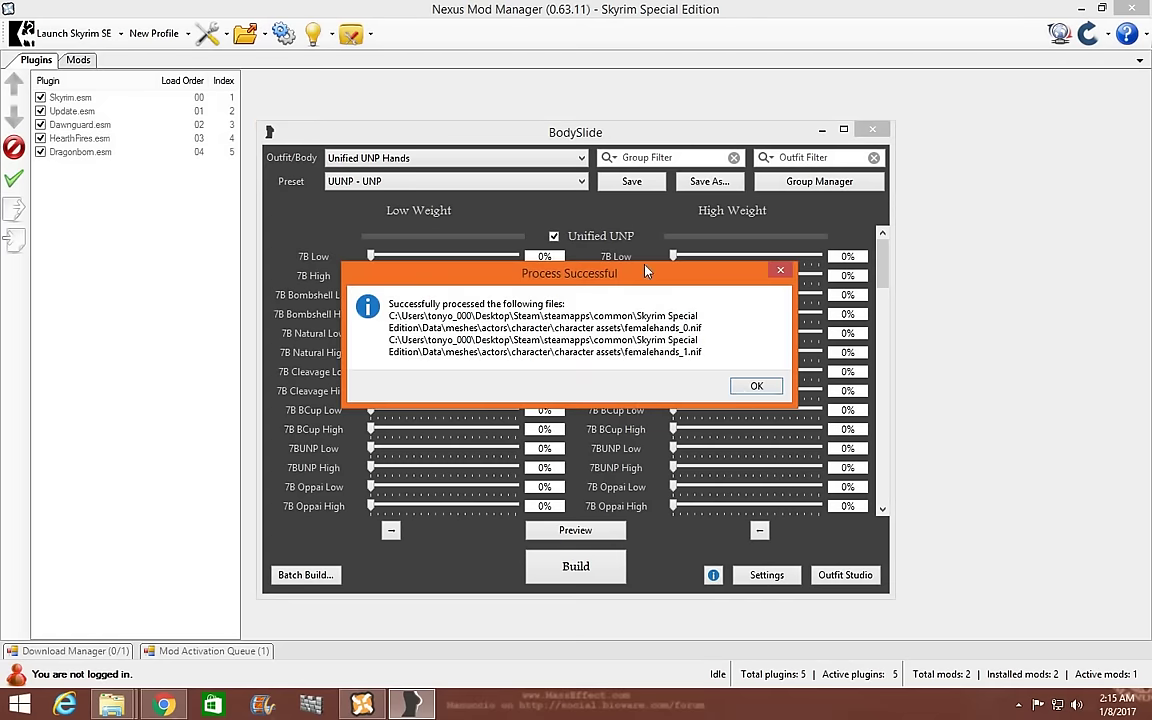
key(Return)
Build the Unified UNP Feet meshes with the UUNP - UNP preset and close BodySlide
click(584, 160)
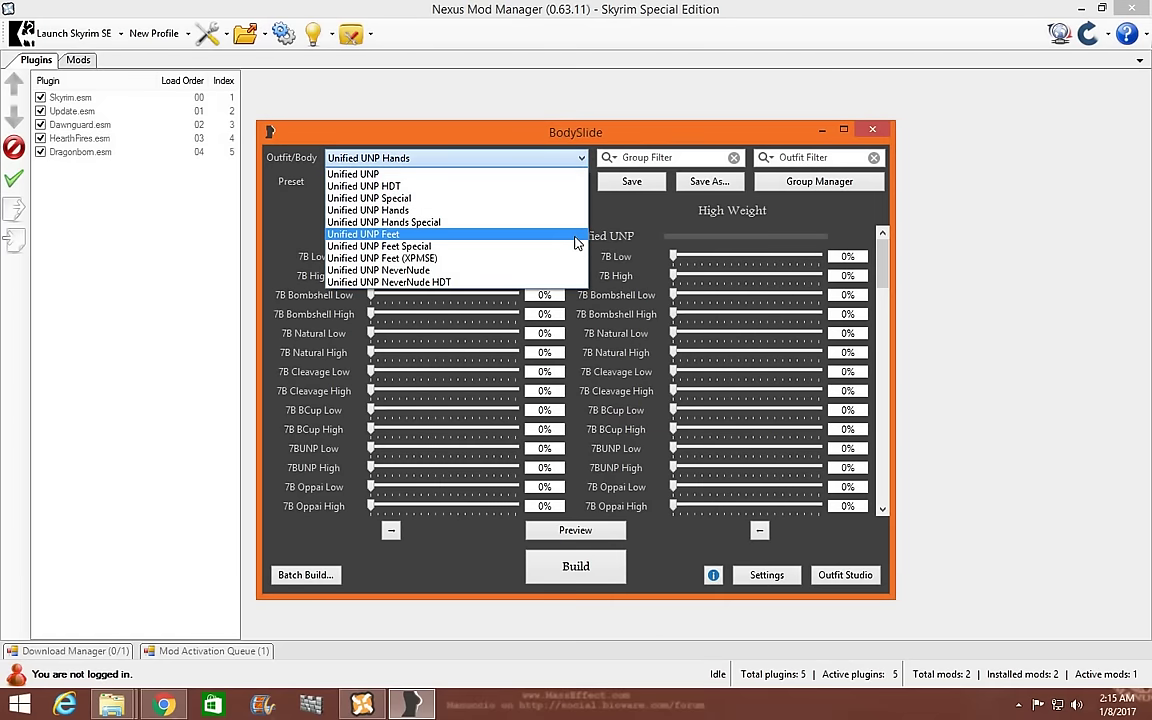
click(590, 568)
click(590, 568)
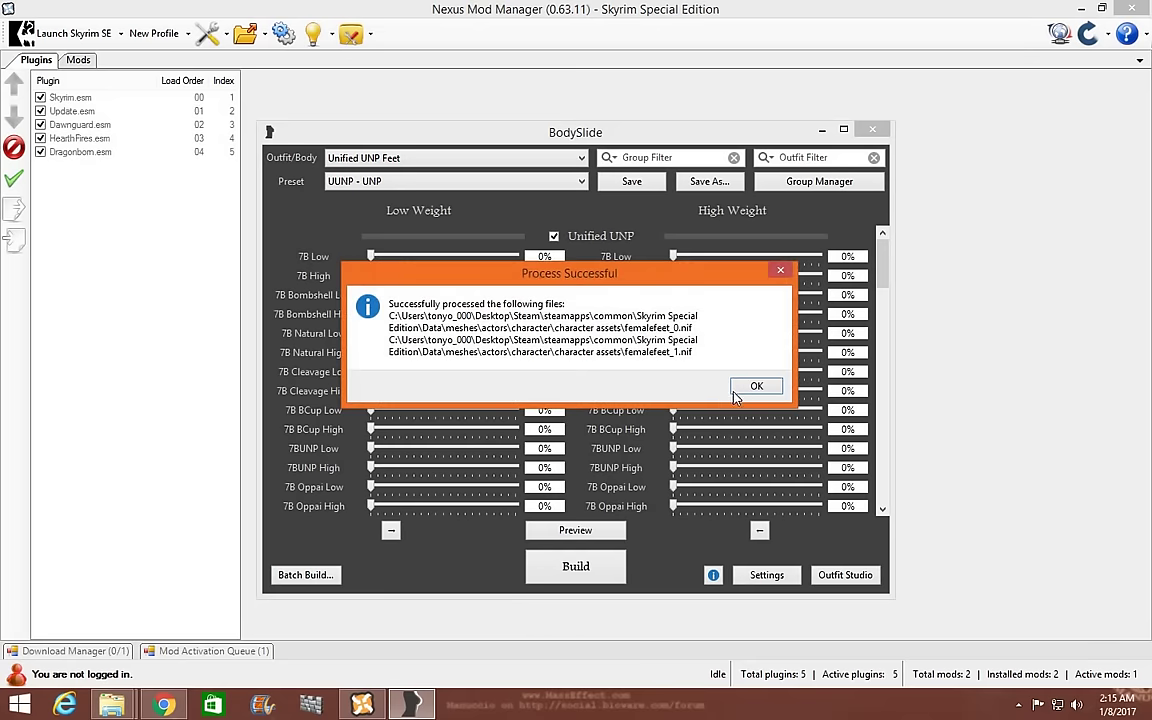
key(Return)
key(alt+F4)
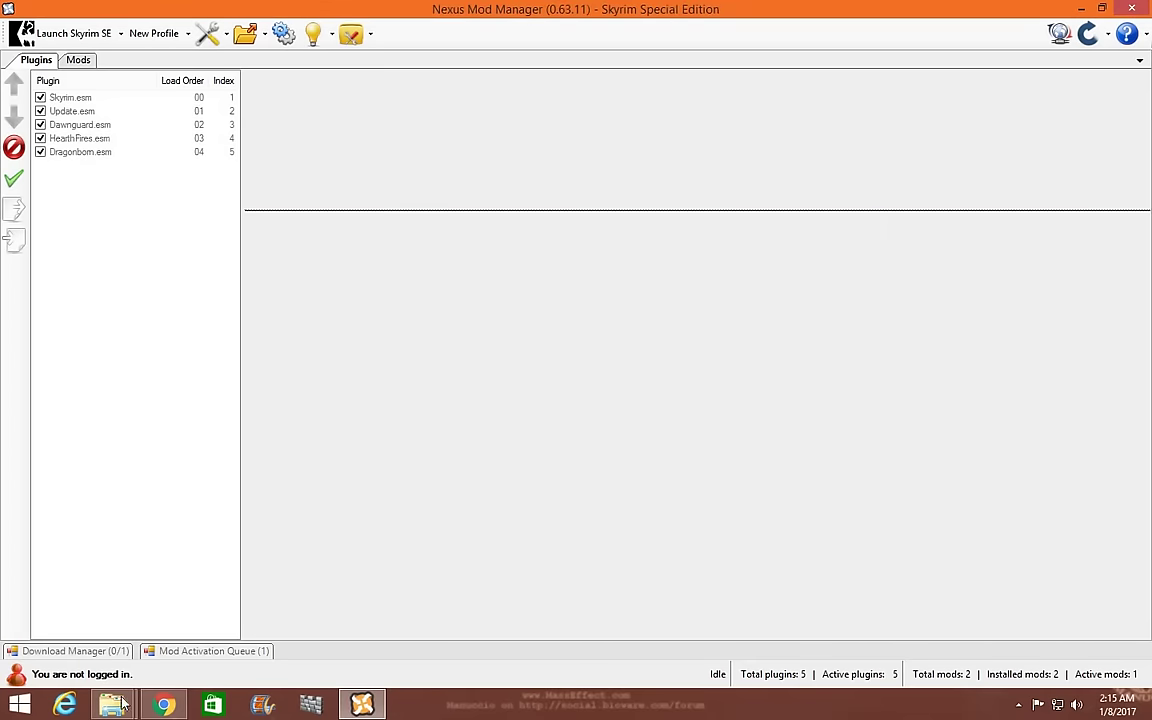
Bring up the SSE NIF Optimizer and character assets folders side by side and start selecting the rebuilt NIF files
mouse_move(111, 705)
click(330, 610)
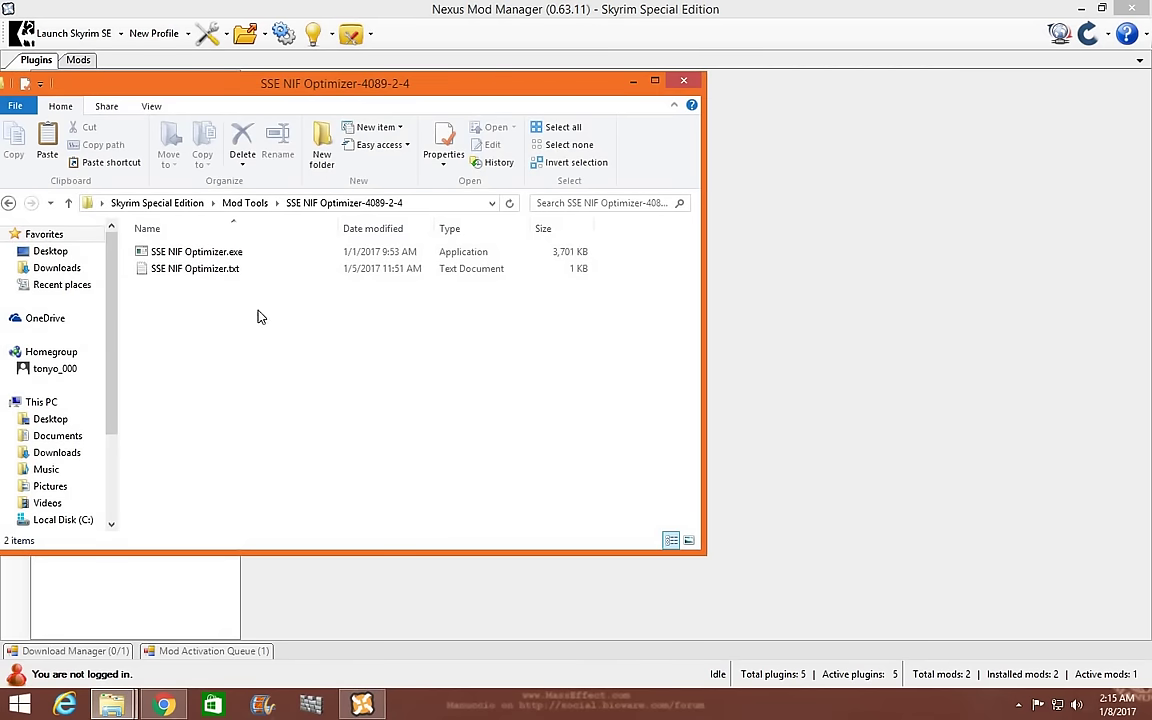
click(90, 550)
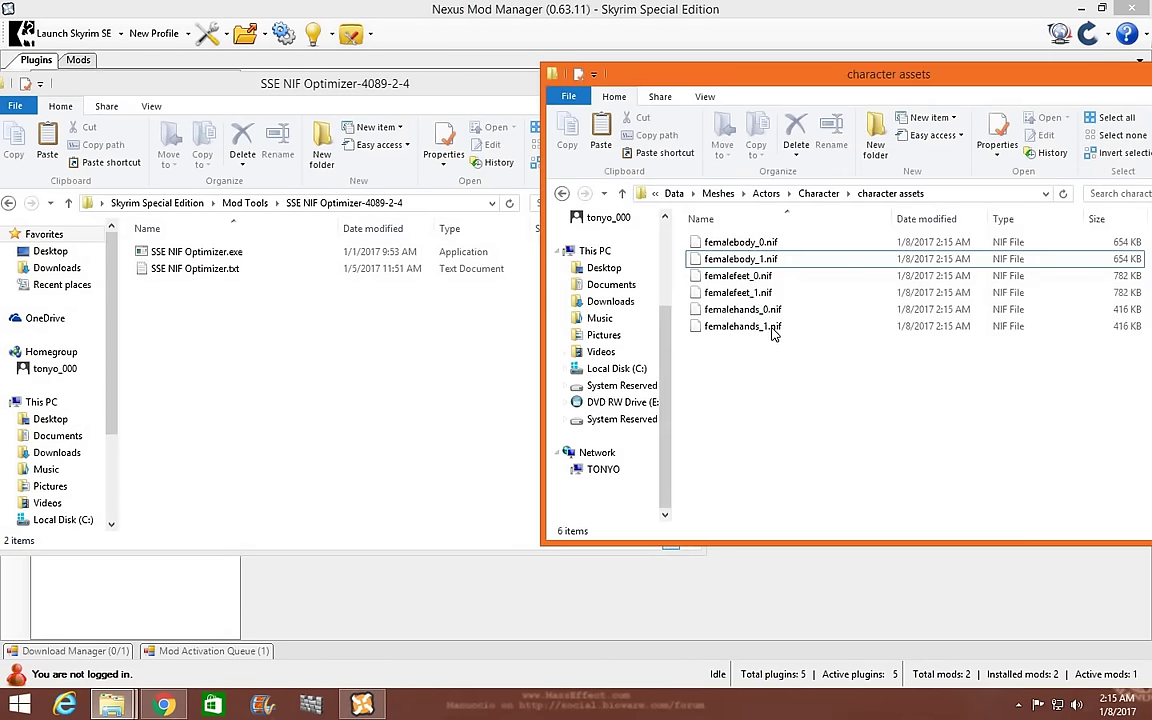
click(745, 326)
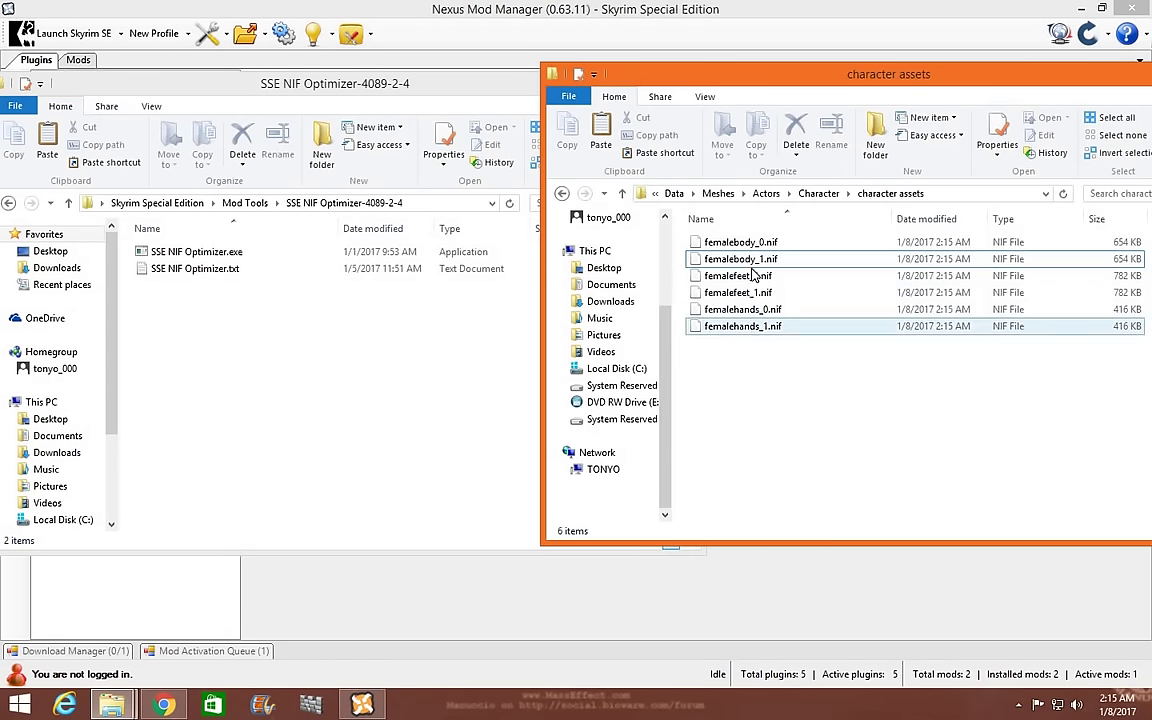